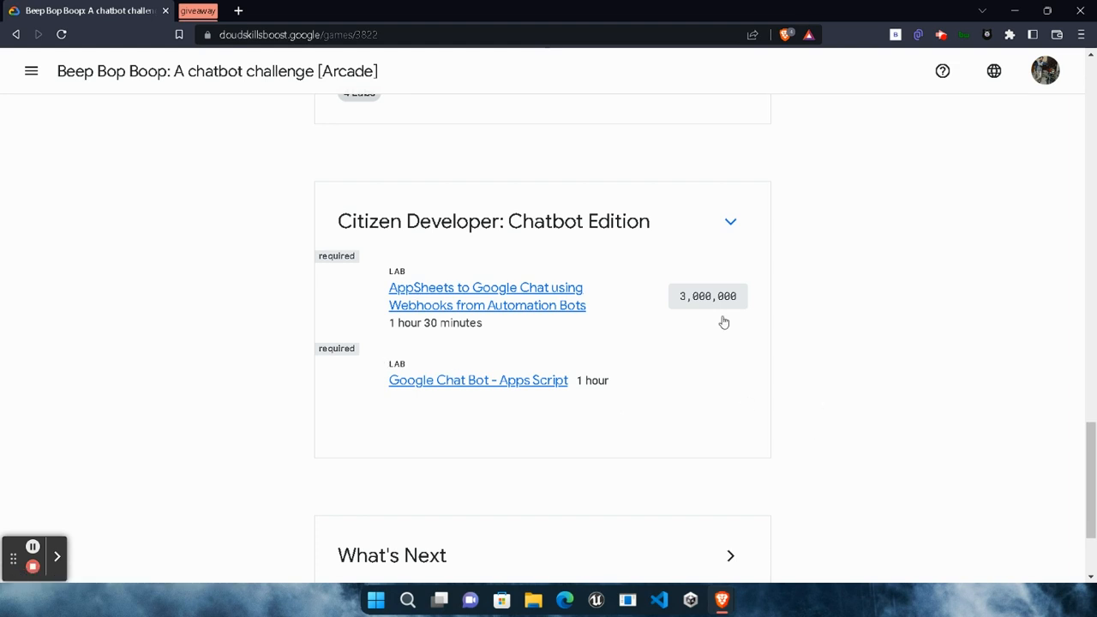
Examine the required labs listed under Conversational AI Agents and Citizen Developer: Chatbot Edition.
scroll(756, 386, "up", 2)
left_click(727, 179)
scroll(630, 404, "down", 3)
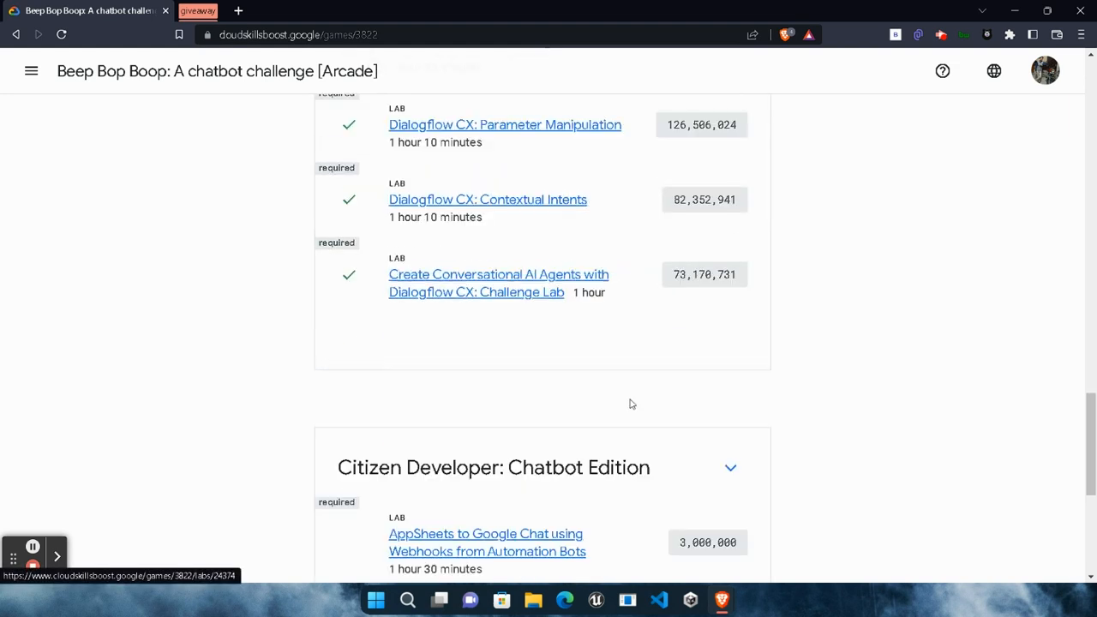
scroll(630, 404, "down", 3)
scroll(629, 360, "up", 9)
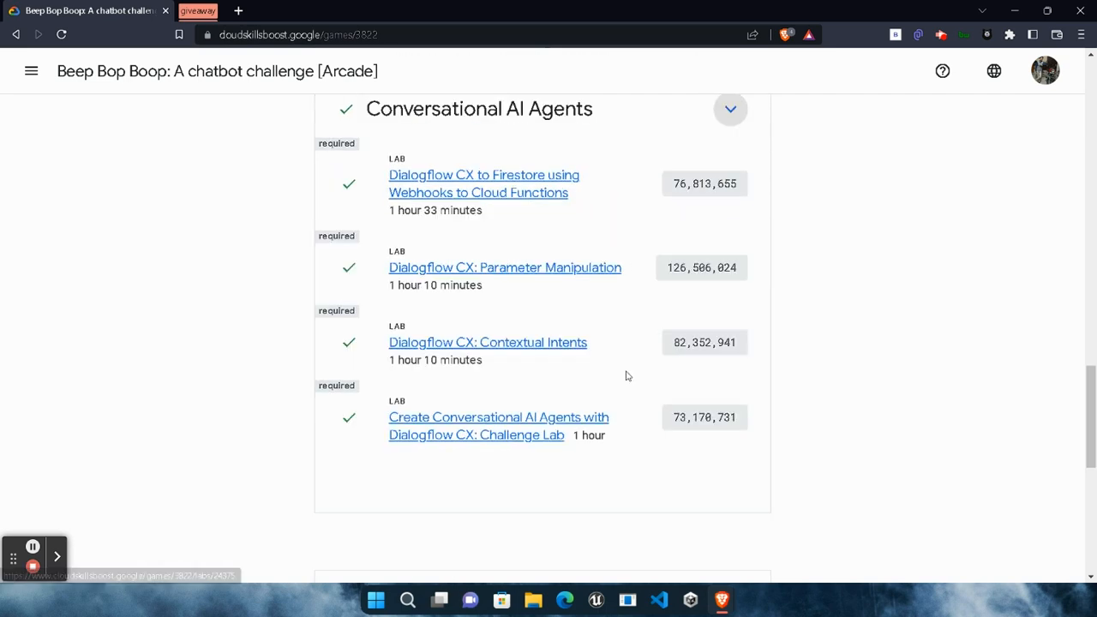
scroll(627, 382, "down", 10)
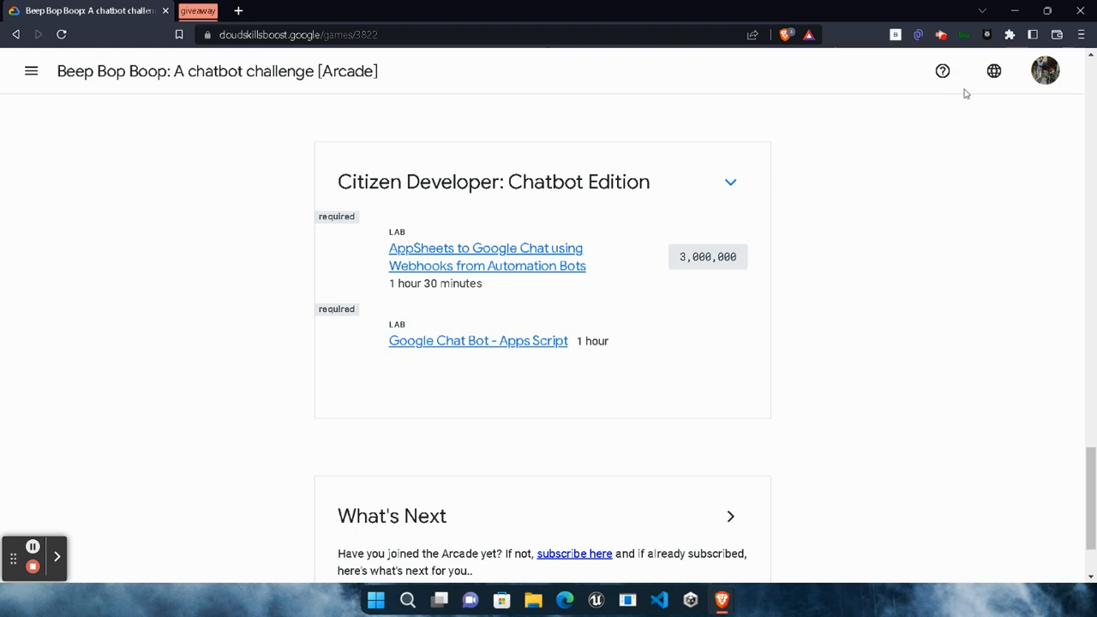
scroll(742, 412, "up", 3)
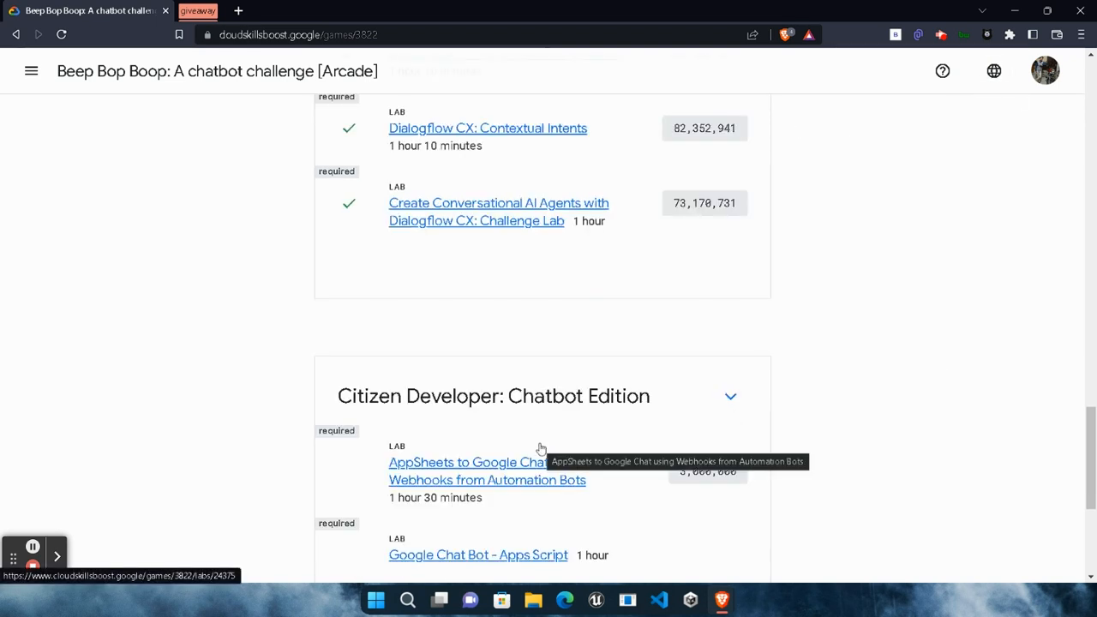
scroll(540, 449, "down", 2)
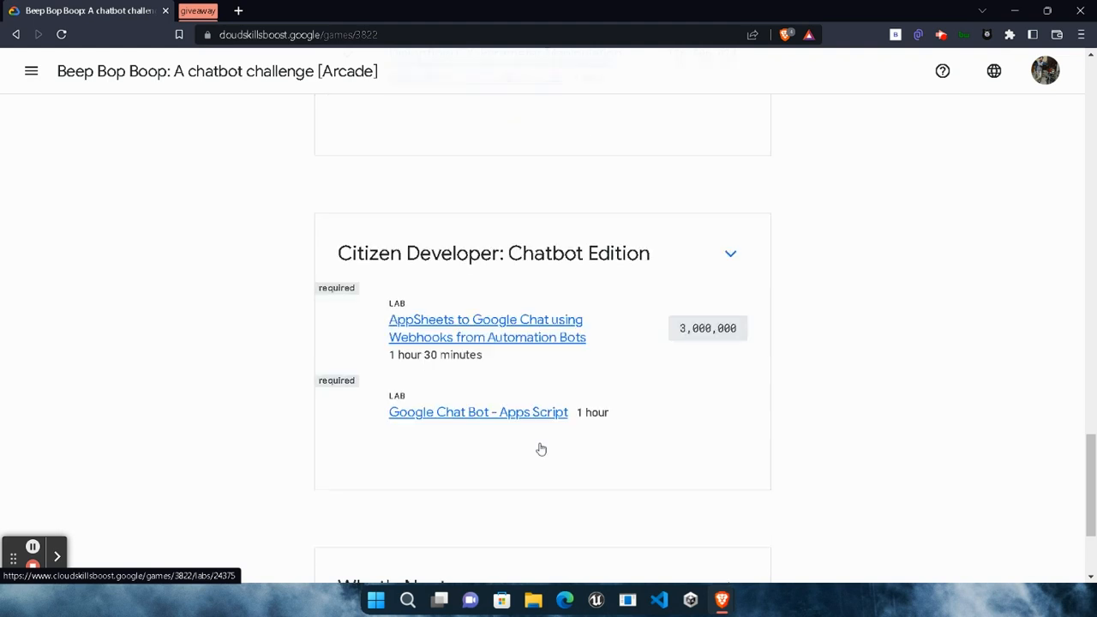
scroll(540, 448, "down", 1)
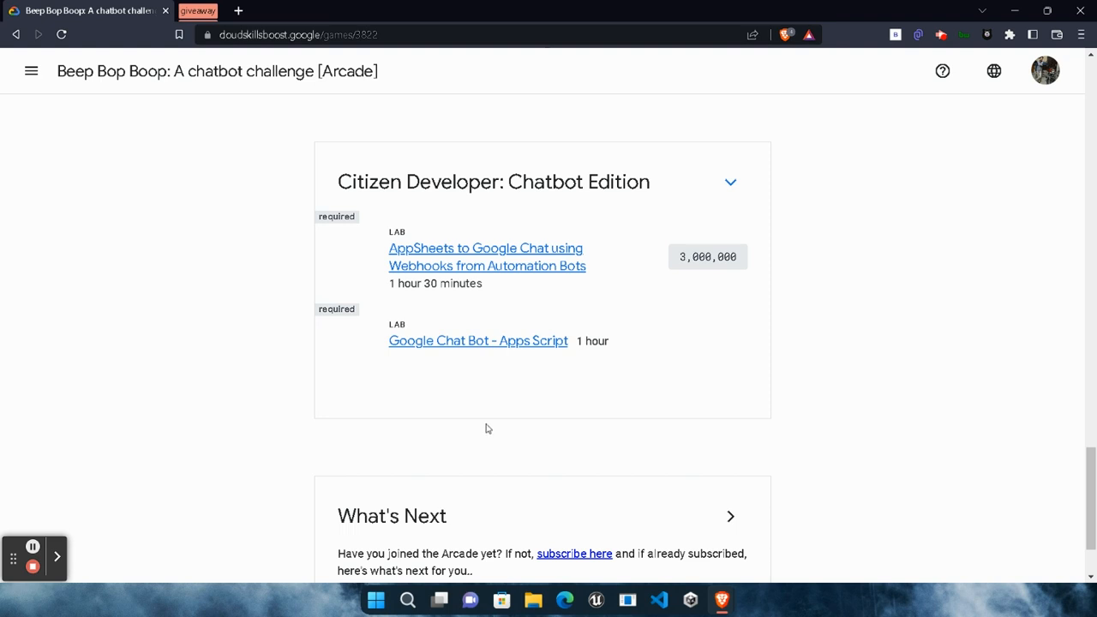
Open the Google Chat Bot - Apps Script lab and start it.
left_click(456, 341)
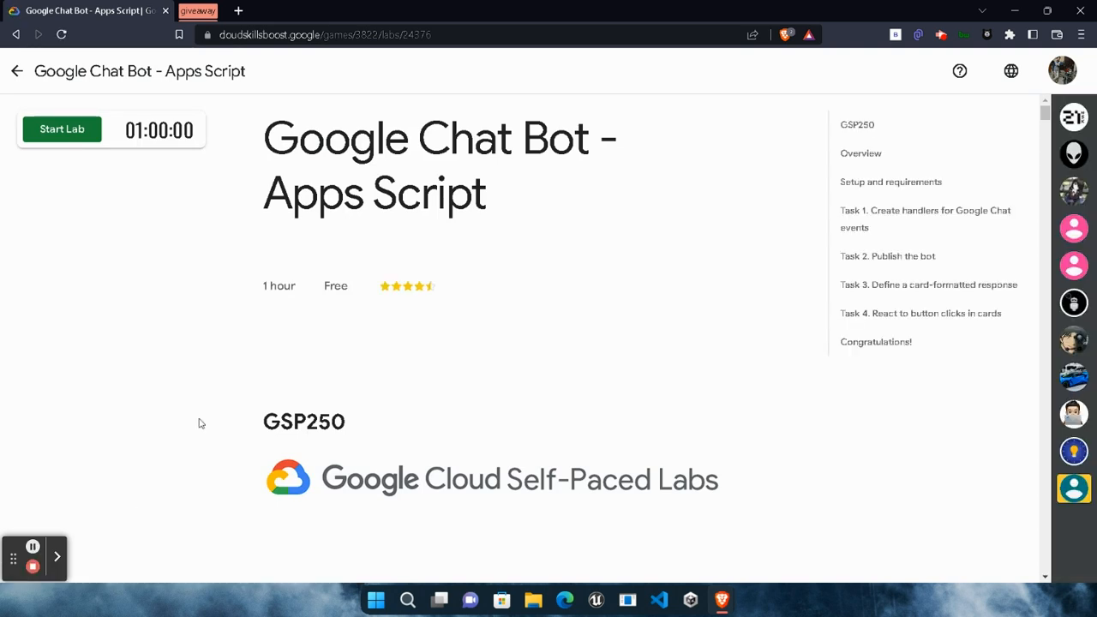
left_click(58, 144)
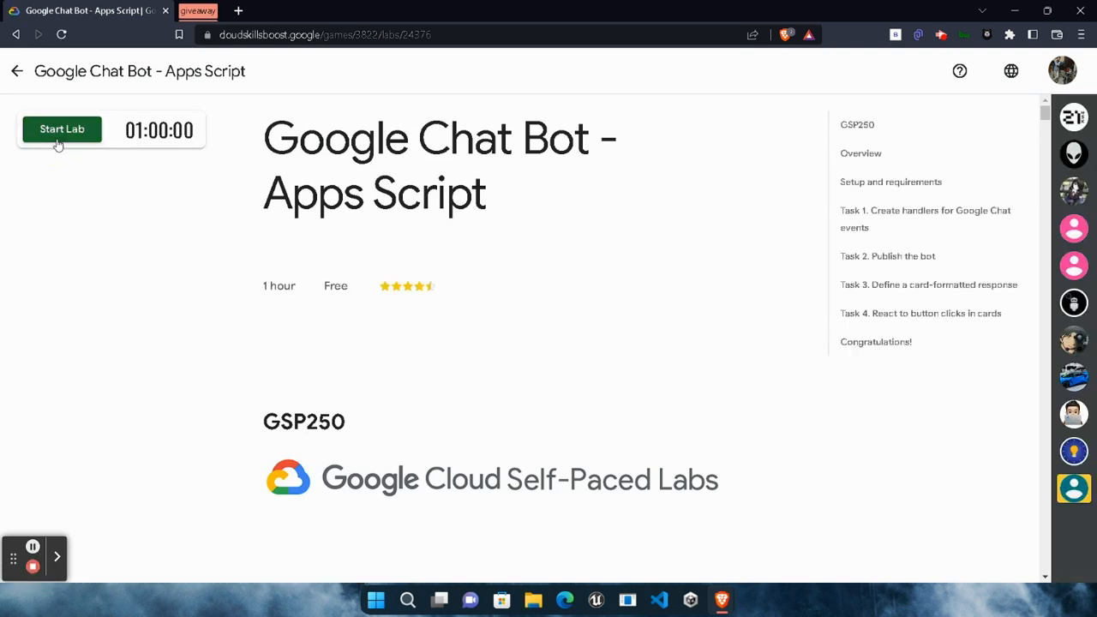
left_click(67, 137)
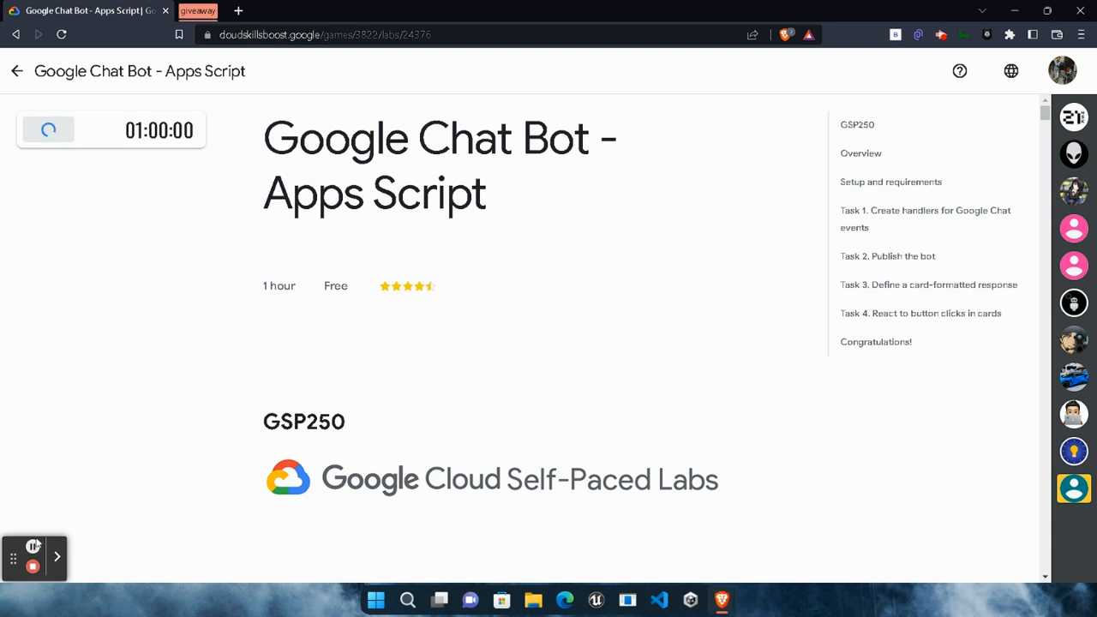
Open the lab's Google Console link in a private window and submit the provided student email at sign-in.
right_click(95, 237)
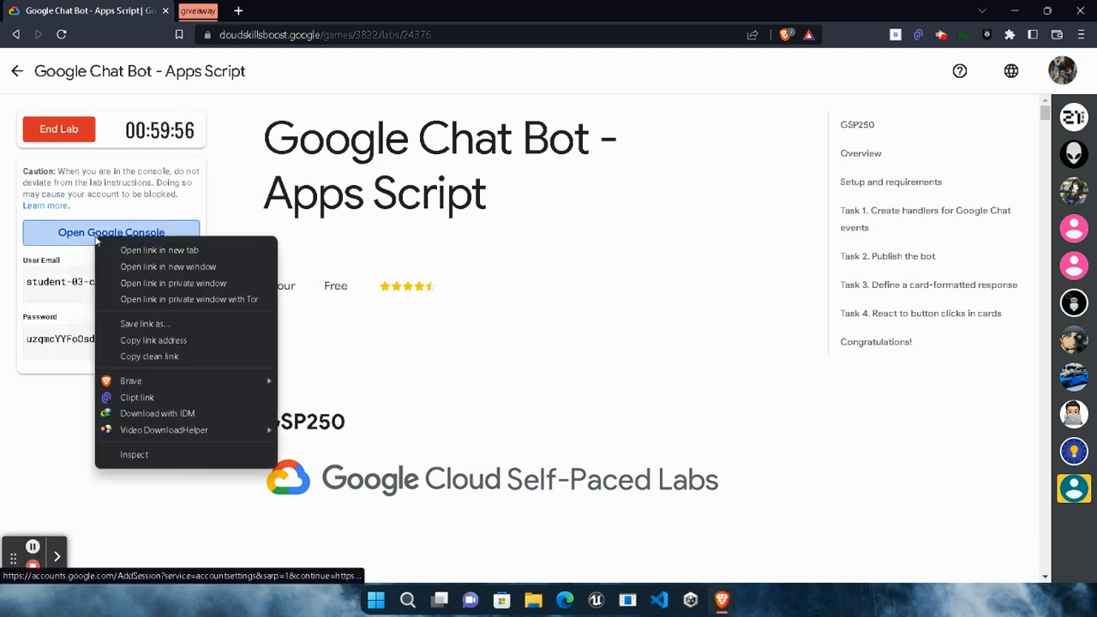
left_click(159, 282)
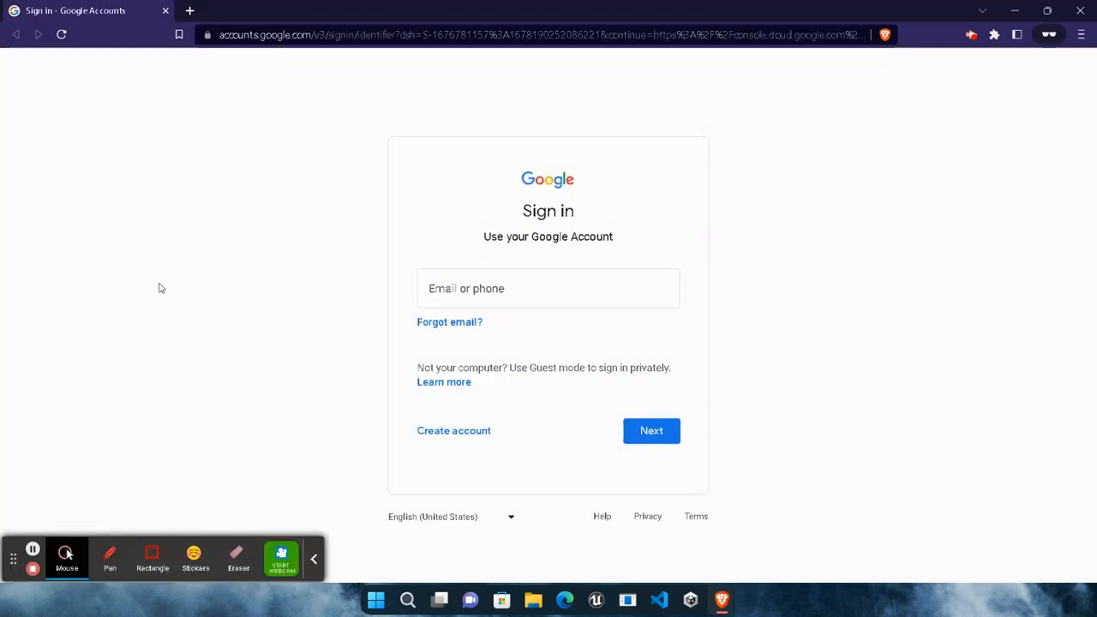
key("ctrl+v")
left_click(314, 559)
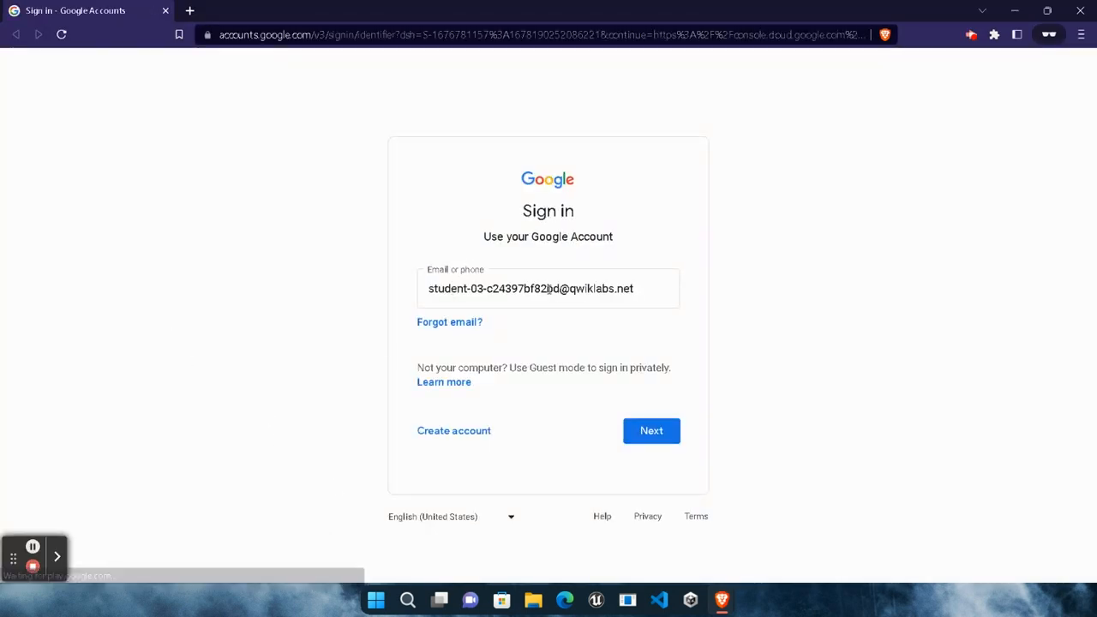
left_click(659, 434)
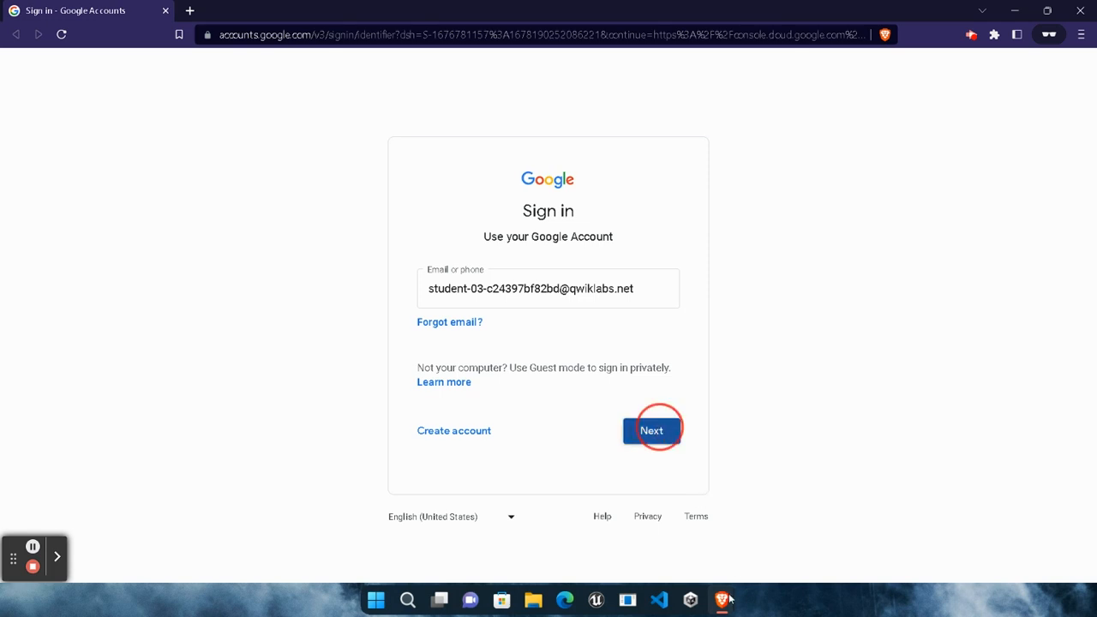
Copy the account password from the lab page and sign in with it in the private window.
left_click(600, 522)
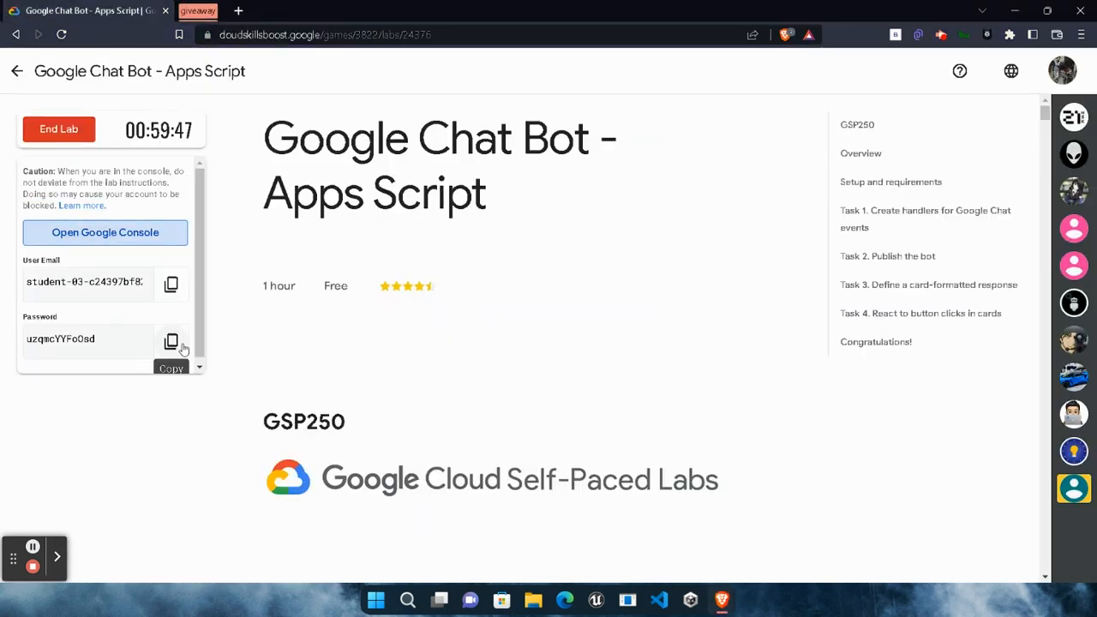
left_click(171, 342)
mouse_move(716, 601)
left_click(882, 524)
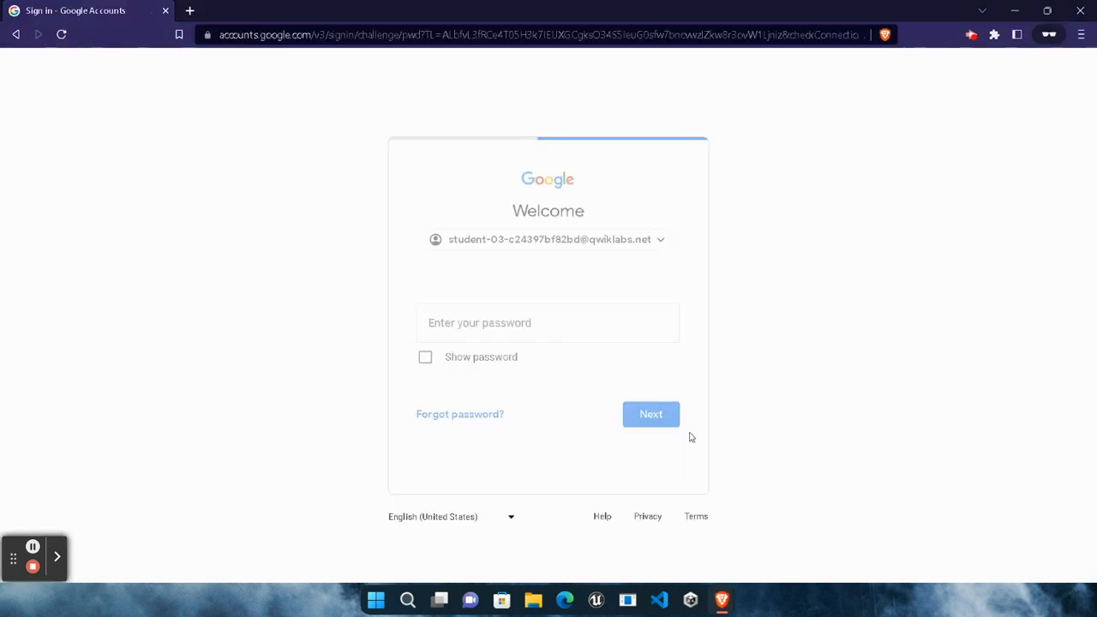
key("ctrl+v")
left_click(650, 414)
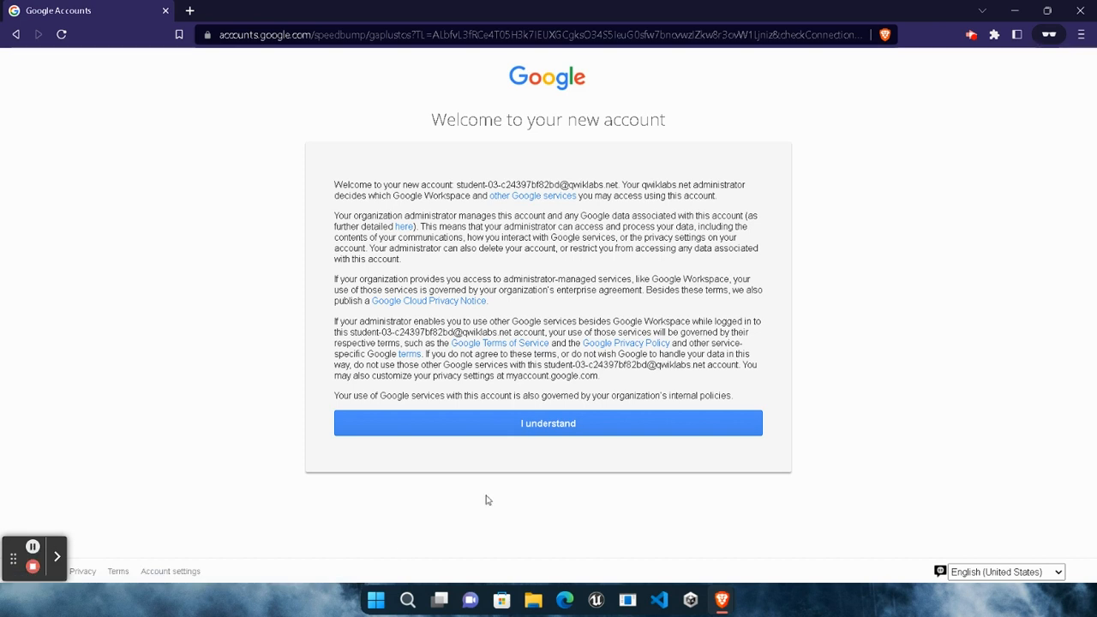
Accept the new account notice and agree to the Google Cloud Platform Terms of Service.
left_click(523, 433)
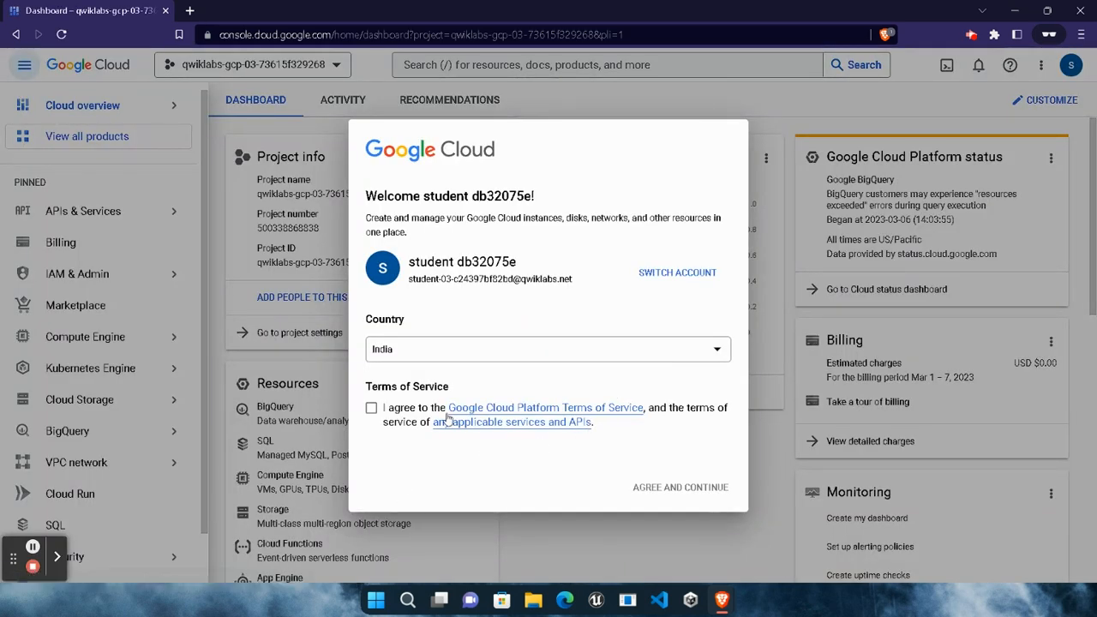
left_click(371, 410)
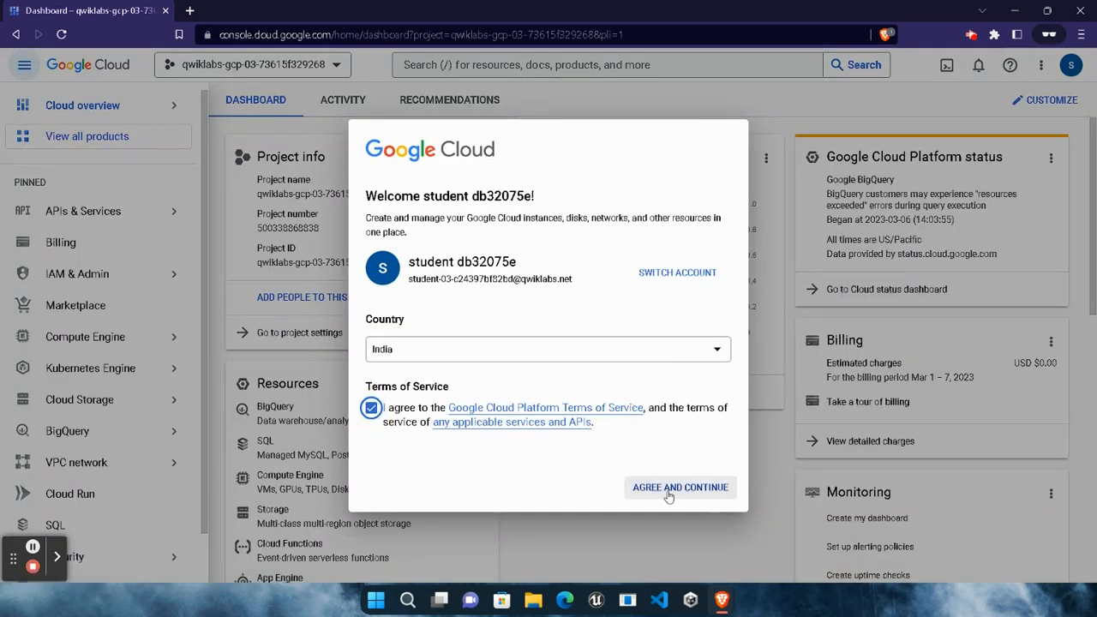
left_click(669, 492)
From Task 1 of the lab instructions, open the Google Apps Script editor link in the private window.
left_click(728, 599)
left_click(628, 513)
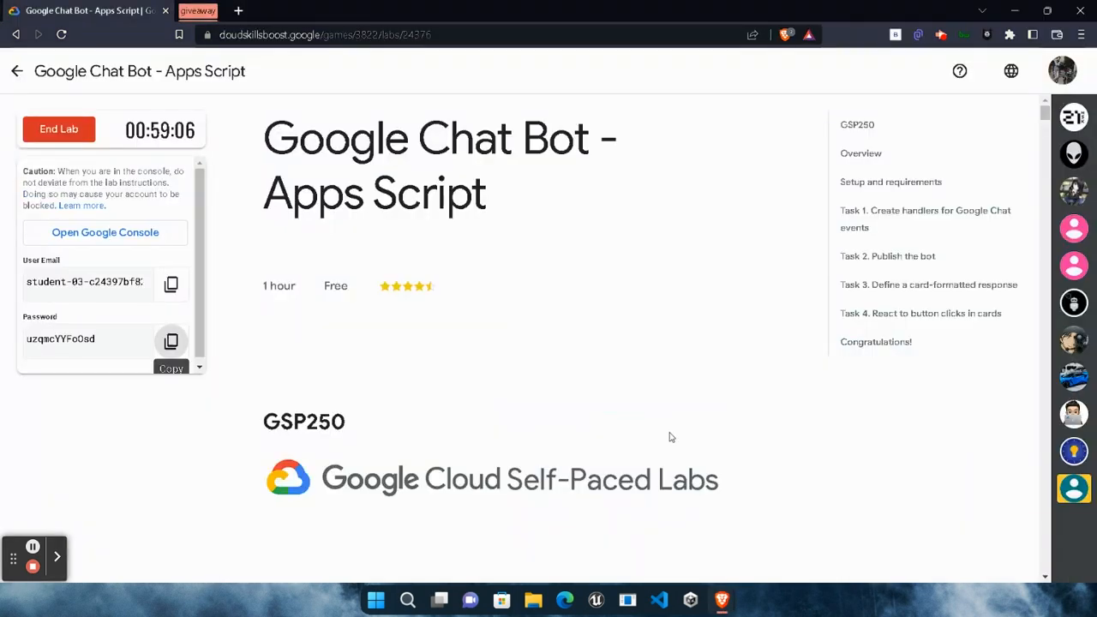
scroll(660, 441, "down", 8)
scroll(621, 461, "up", 3)
scroll(589, 469, "down", 12)
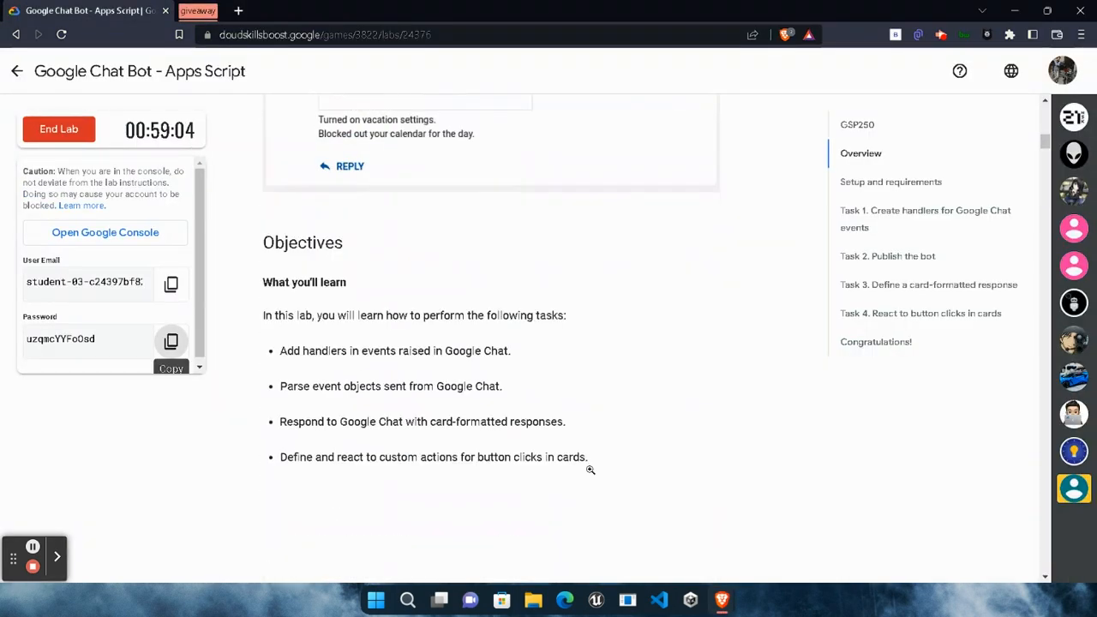
scroll(591, 473, "down", 15)
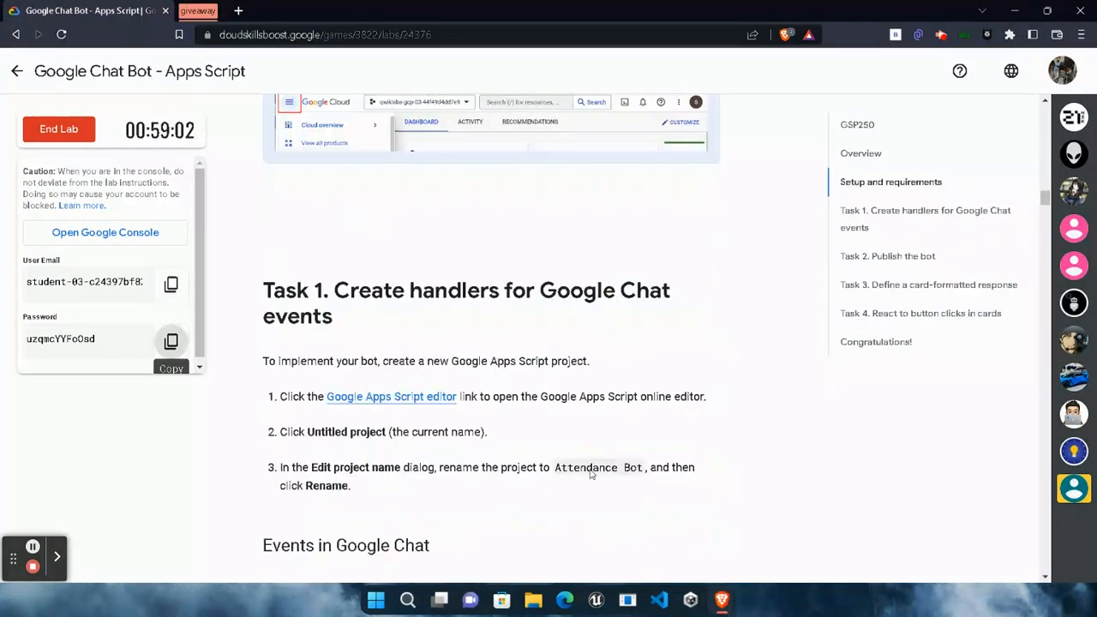
right_click(418, 331)
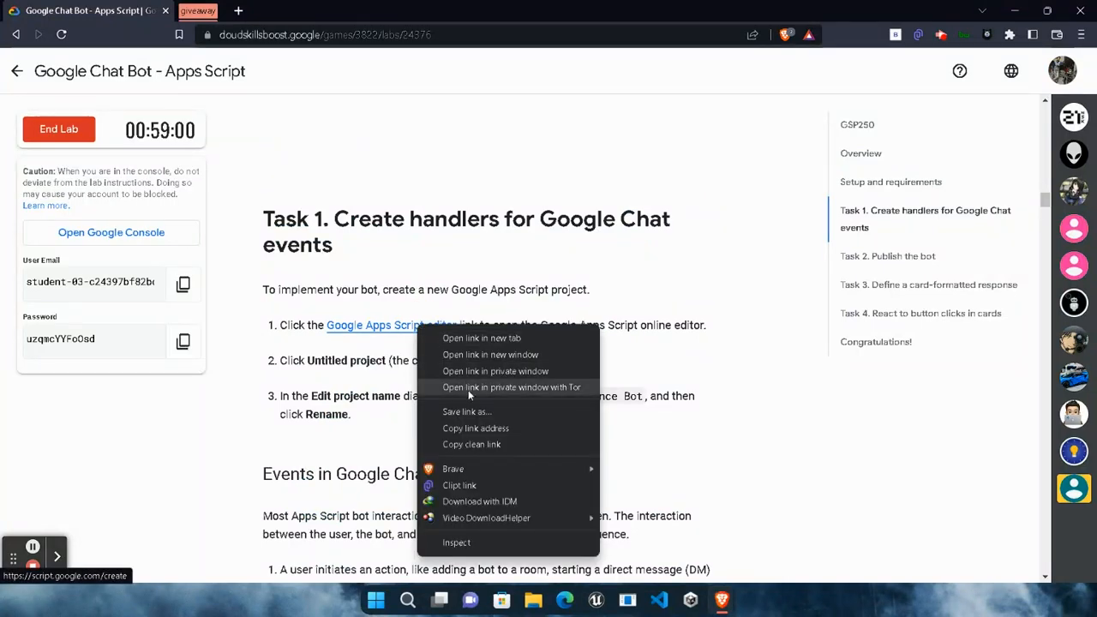
left_click(503, 384)
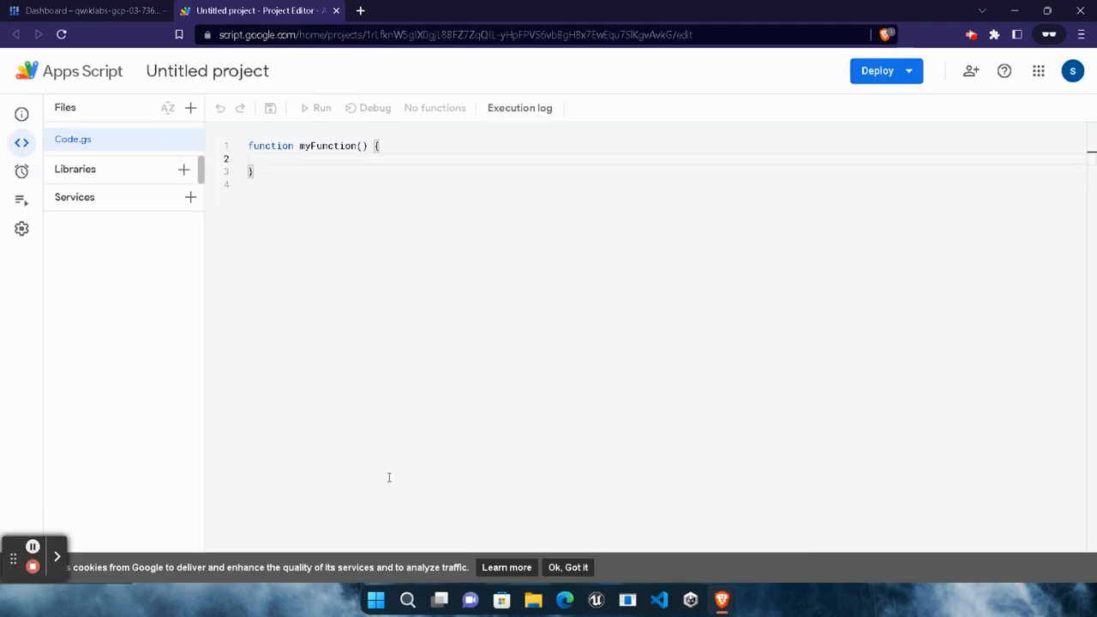
Copy the project name from the lab instructions and rename the untitled Apps Script project to Attendance Bot.
left_click(718, 598)
left_click(591, 523)
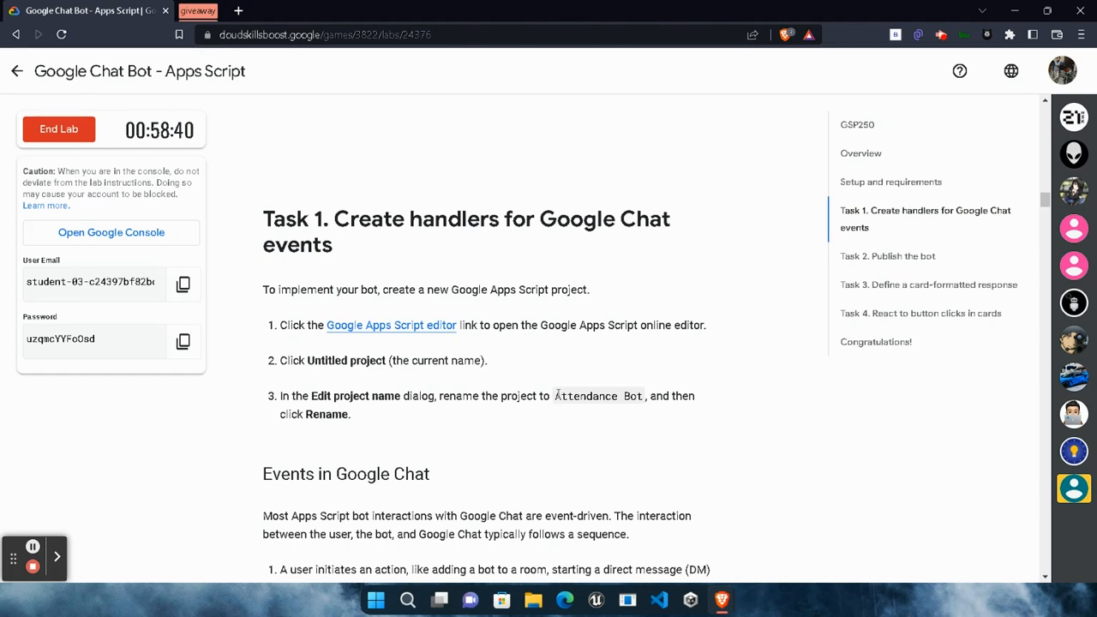
left_click_drag(557, 395, 643, 396)
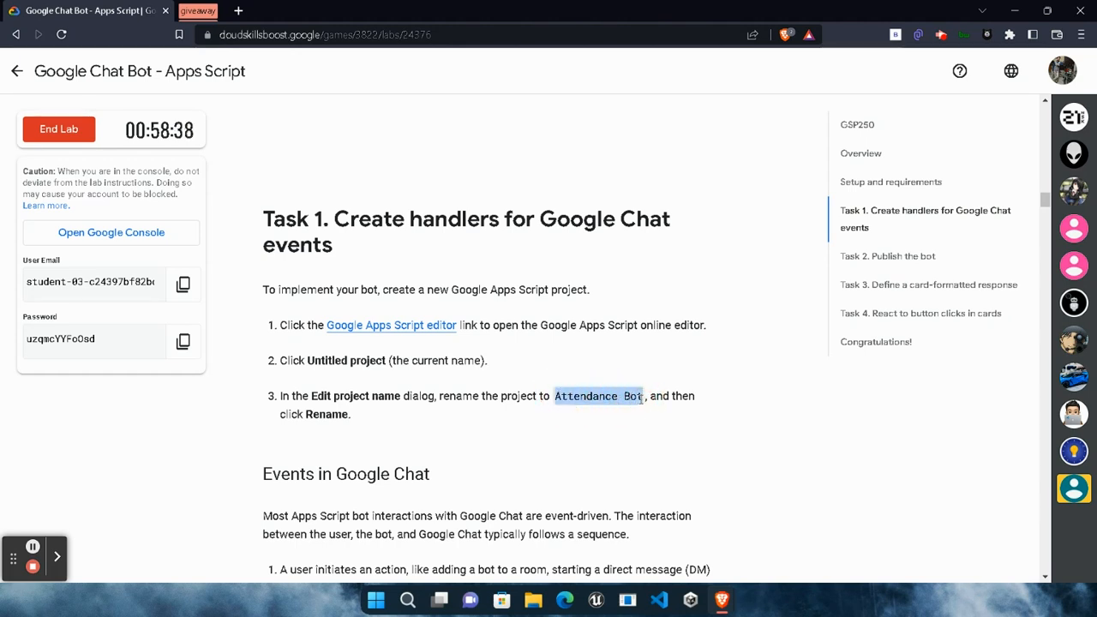
mouse_move(722, 598)
left_click(934, 489)
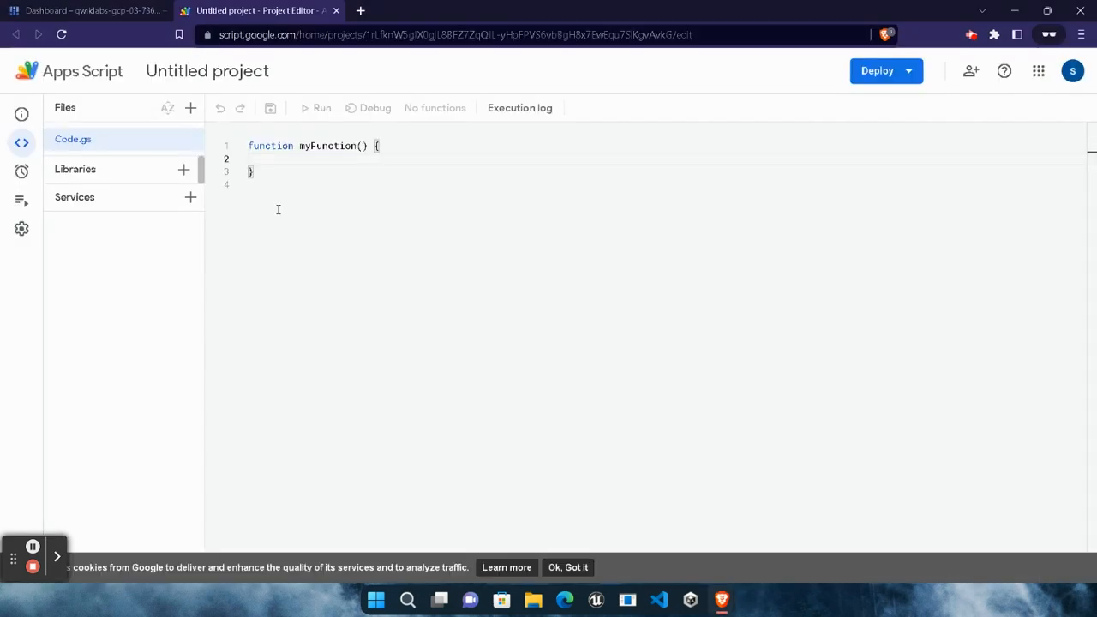
left_click(257, 74)
key("ctrl+v")
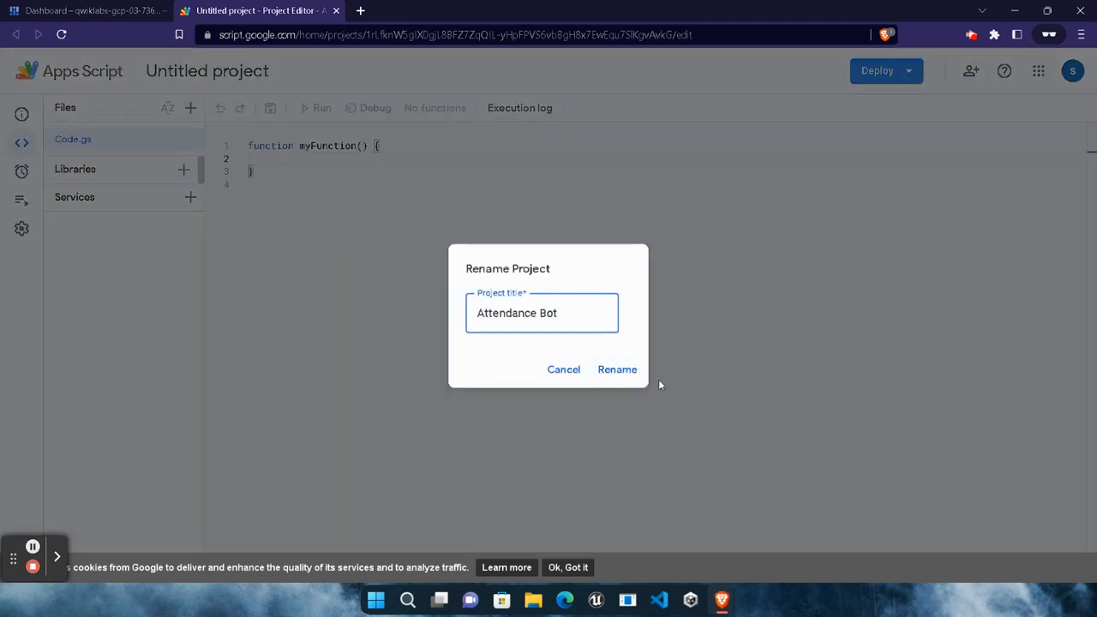
left_click(616, 370)
Replace all code in Code.gs with the onAddToSpace and onRemoveFromSpace event handlers copied from the lab instructions.
mouse_move(721, 598)
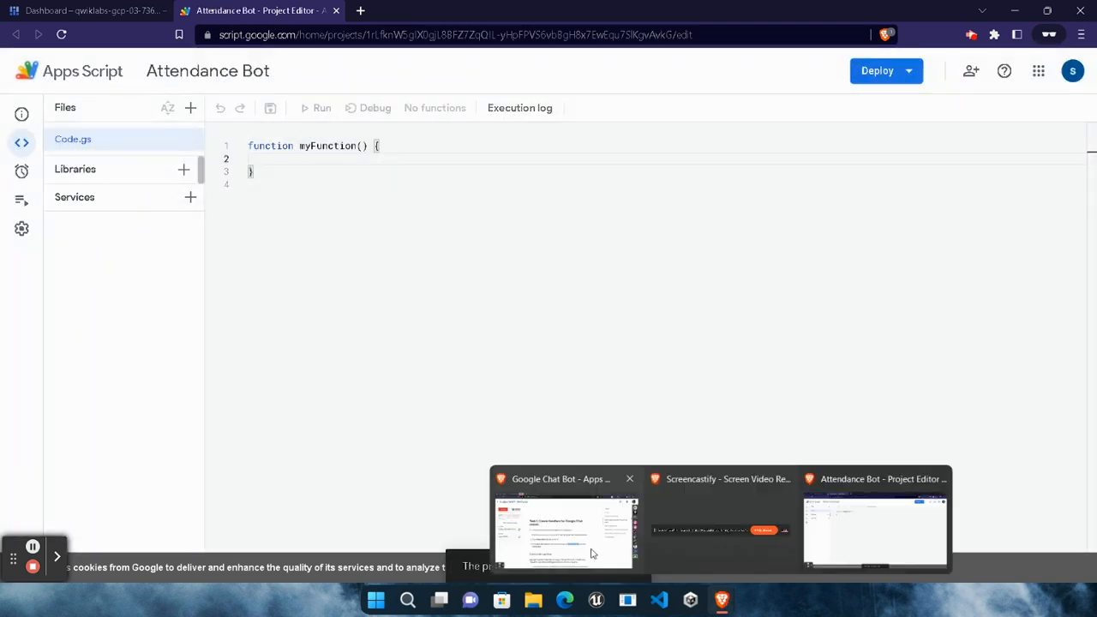
left_click(590, 554)
scroll(531, 428, "down", 10)
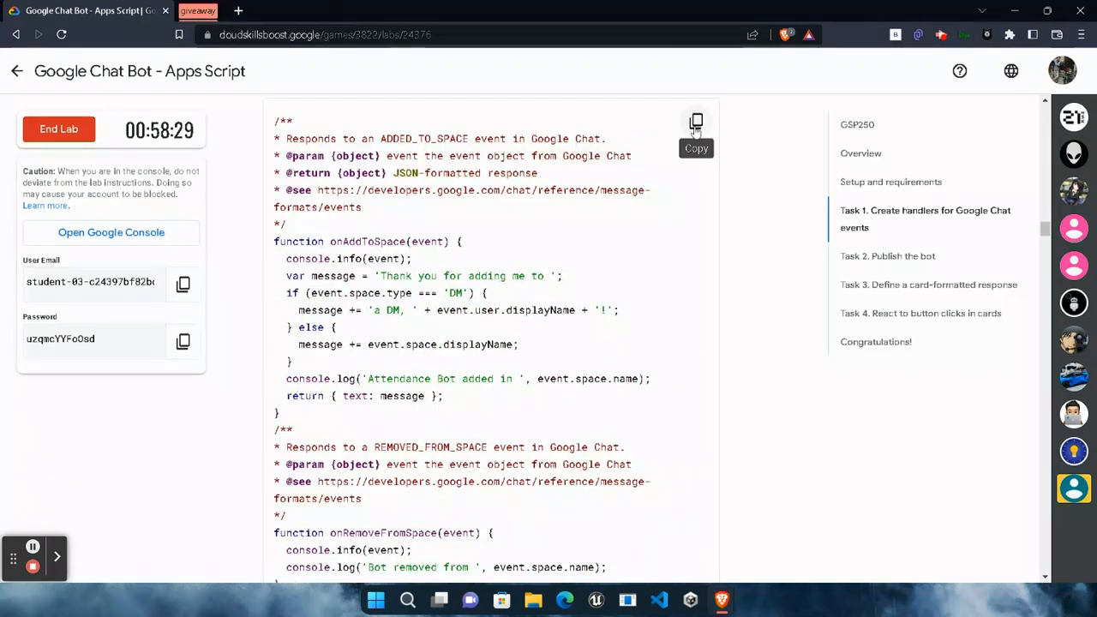
left_click(695, 125)
mouse_move(722, 598)
left_click(882, 538)
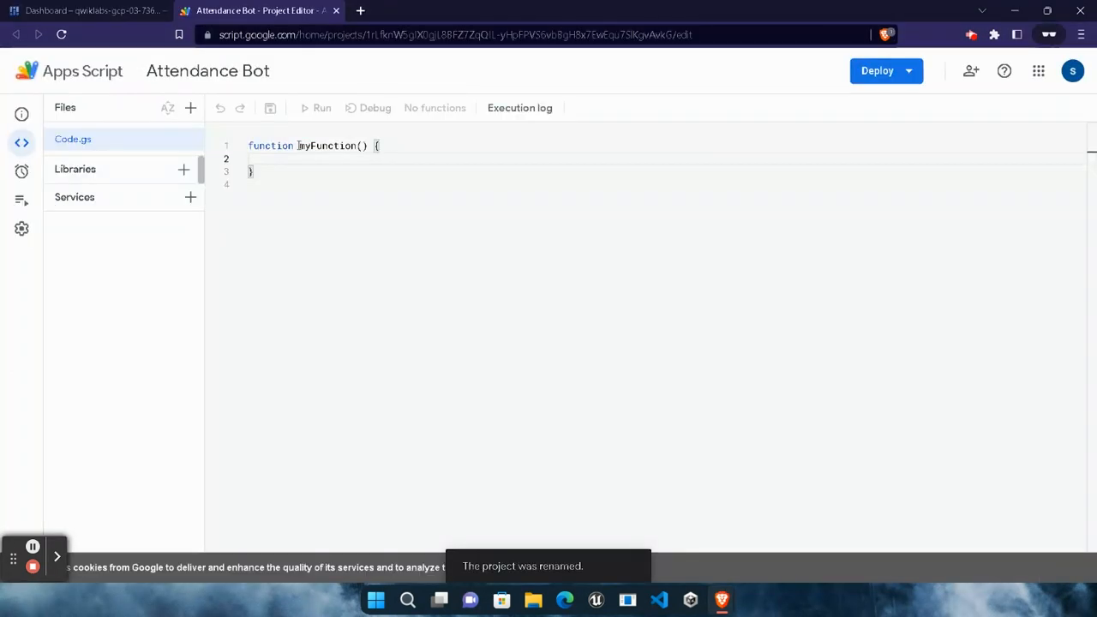
key("ctrl+a")
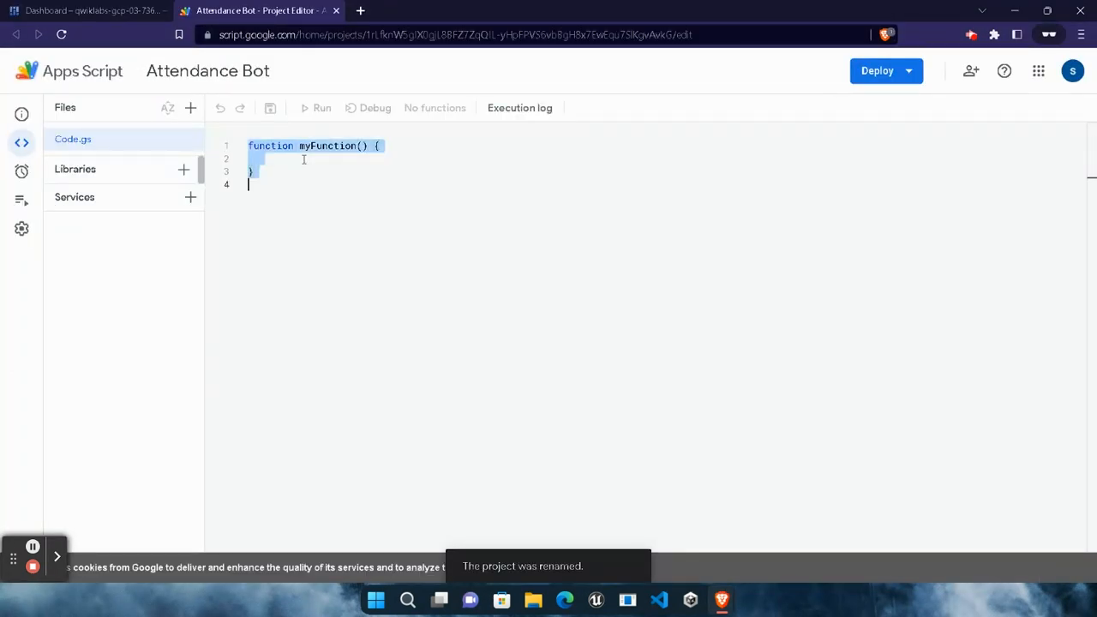
key("ctrl+v")
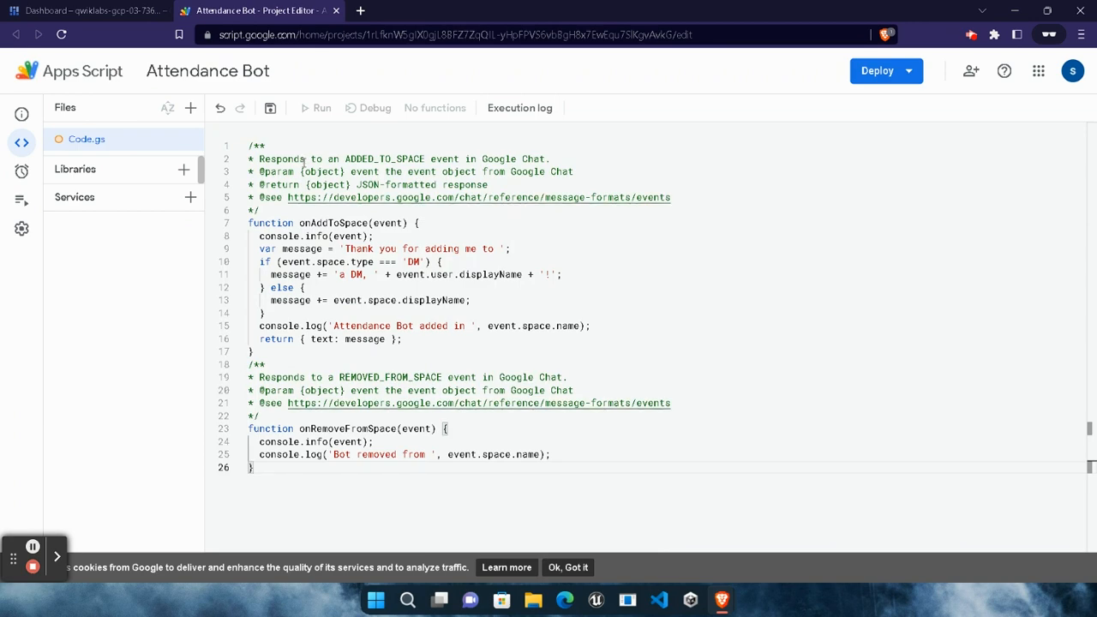
Save the Attendance Bot project with its changed Code.gs script.
left_click(20, 231)
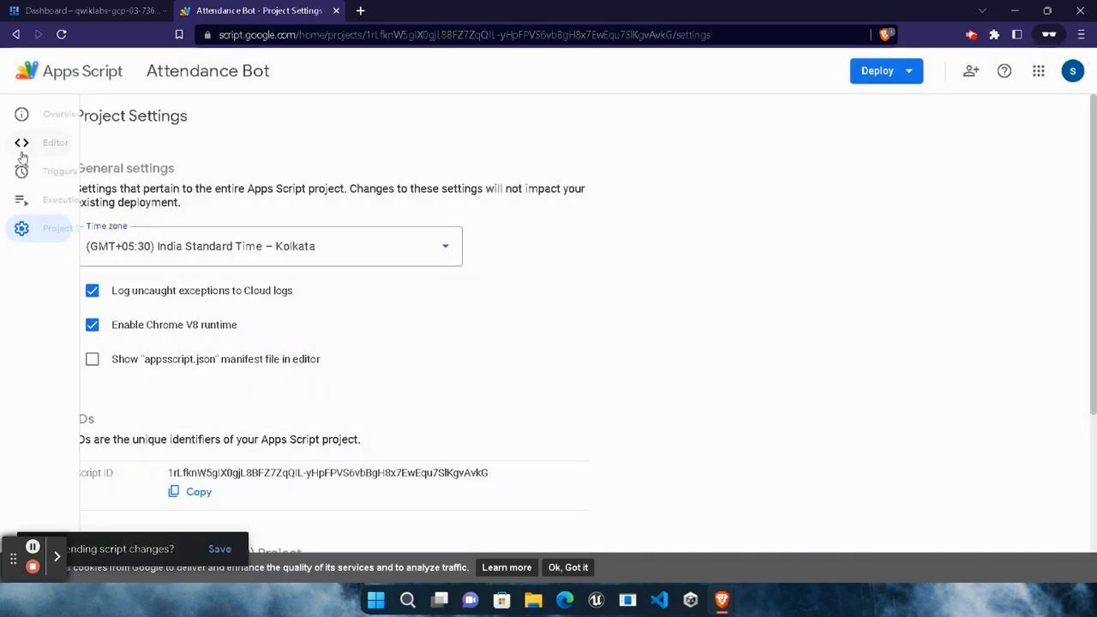
left_click(51, 142)
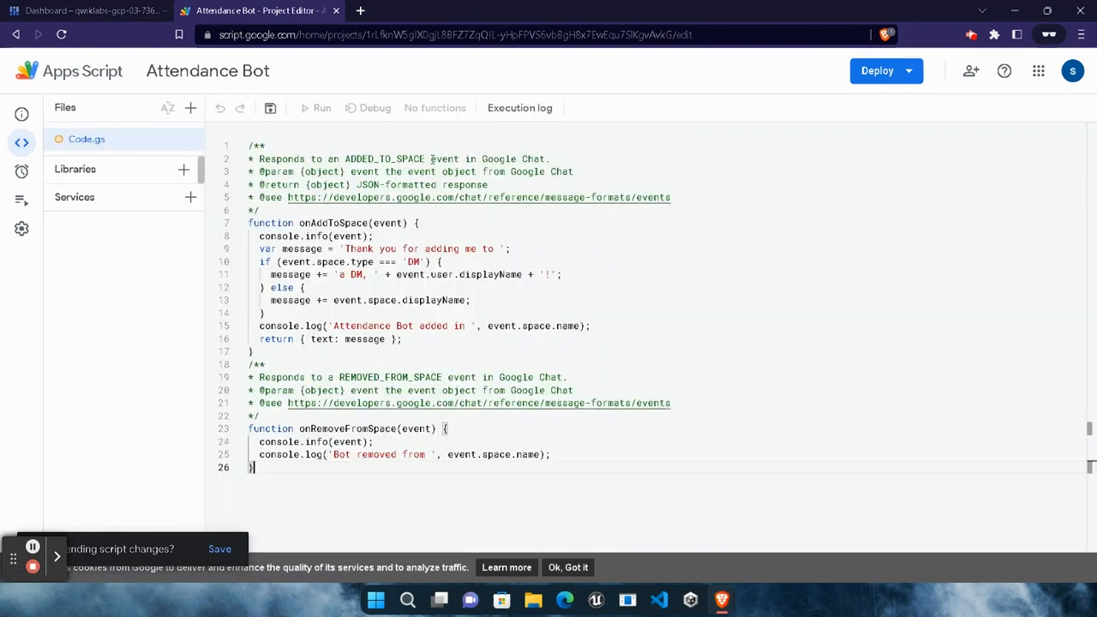
left_click(270, 109)
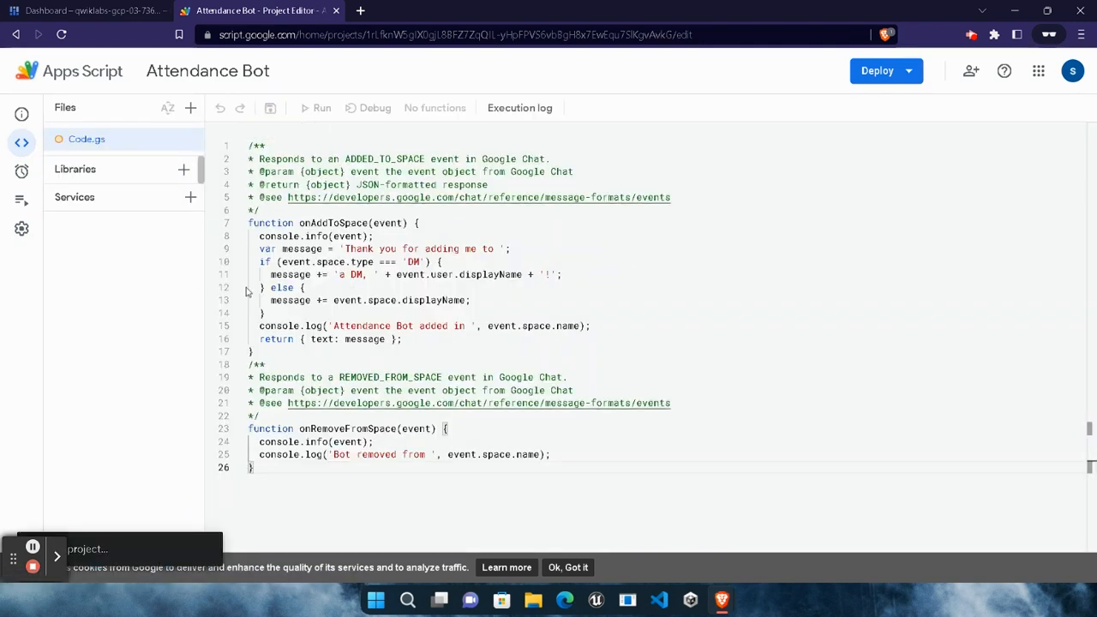
Enable showing the appsscript.json manifest file in the project settings and open that file in the editor.
left_click(24, 227)
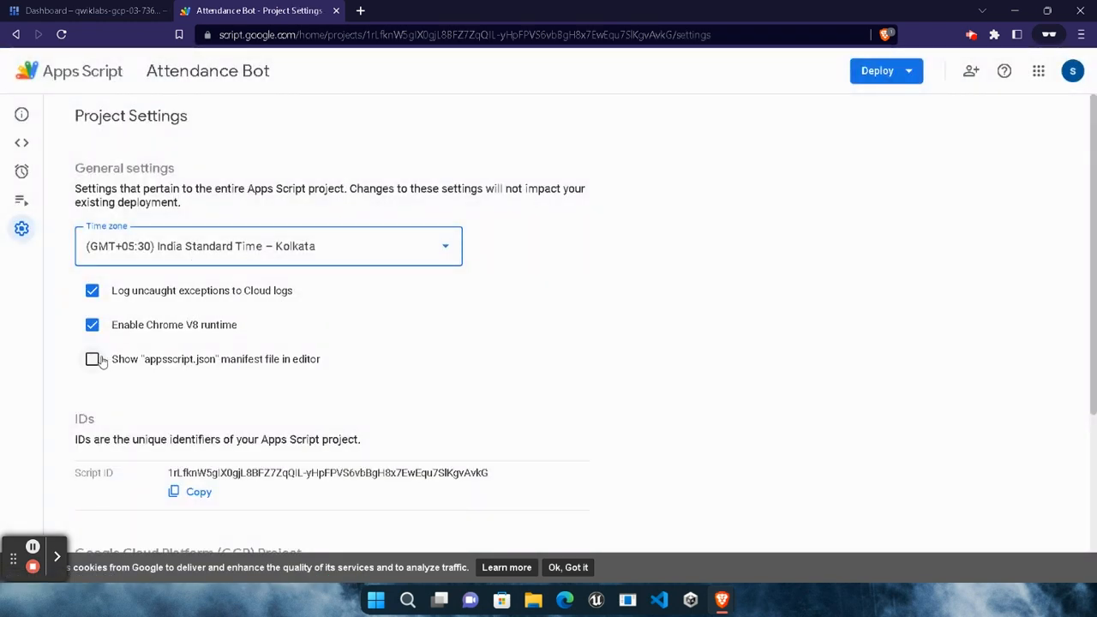
left_click(100, 360)
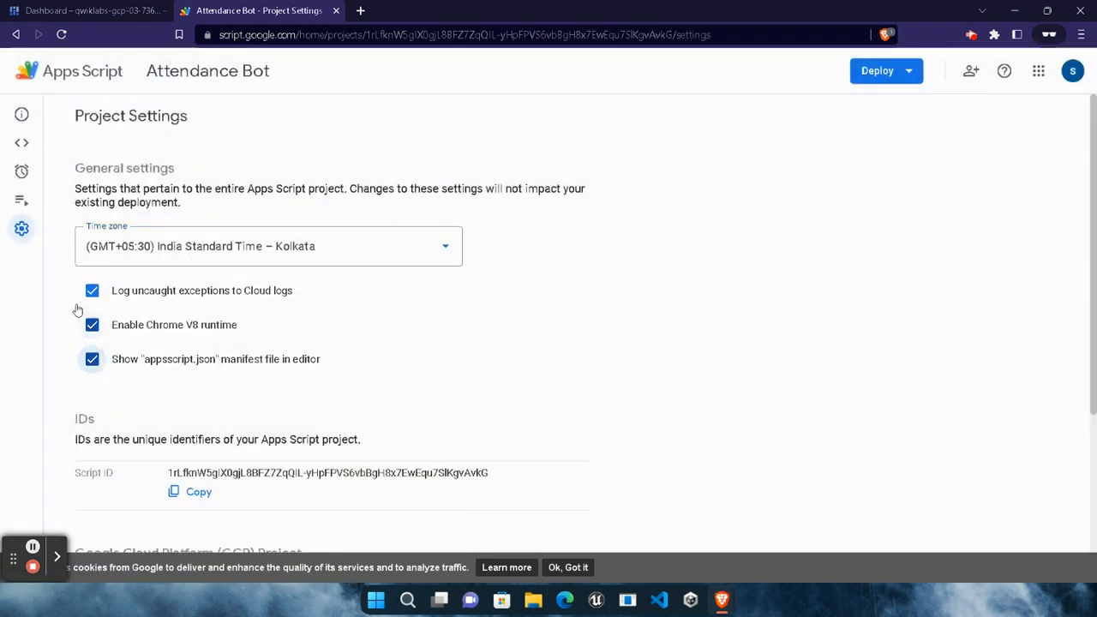
left_click(24, 142)
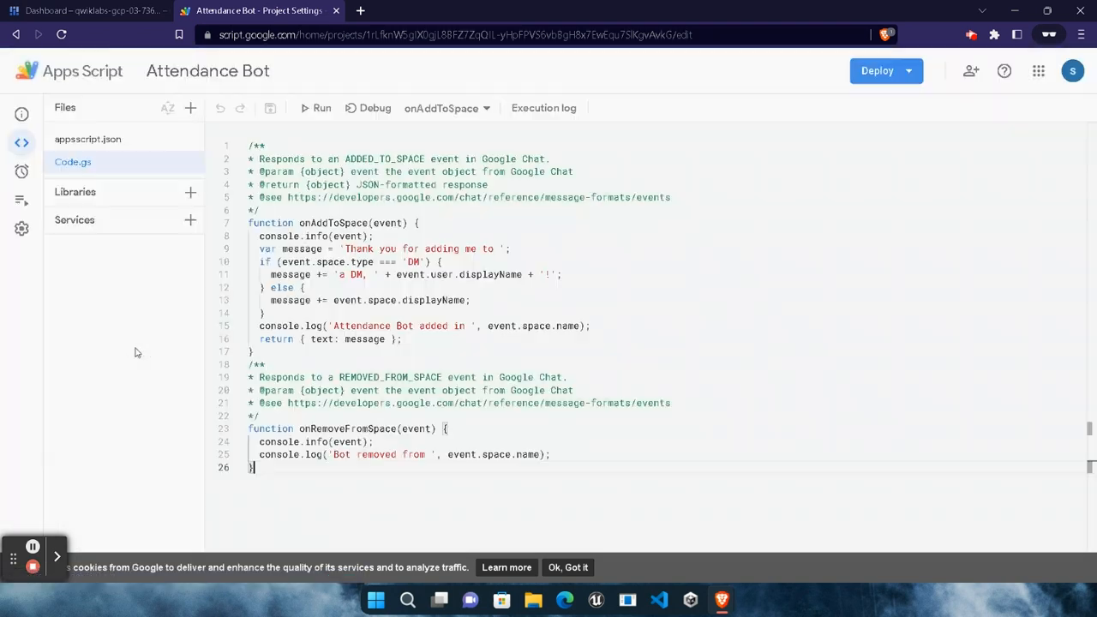
left_click(135, 141)
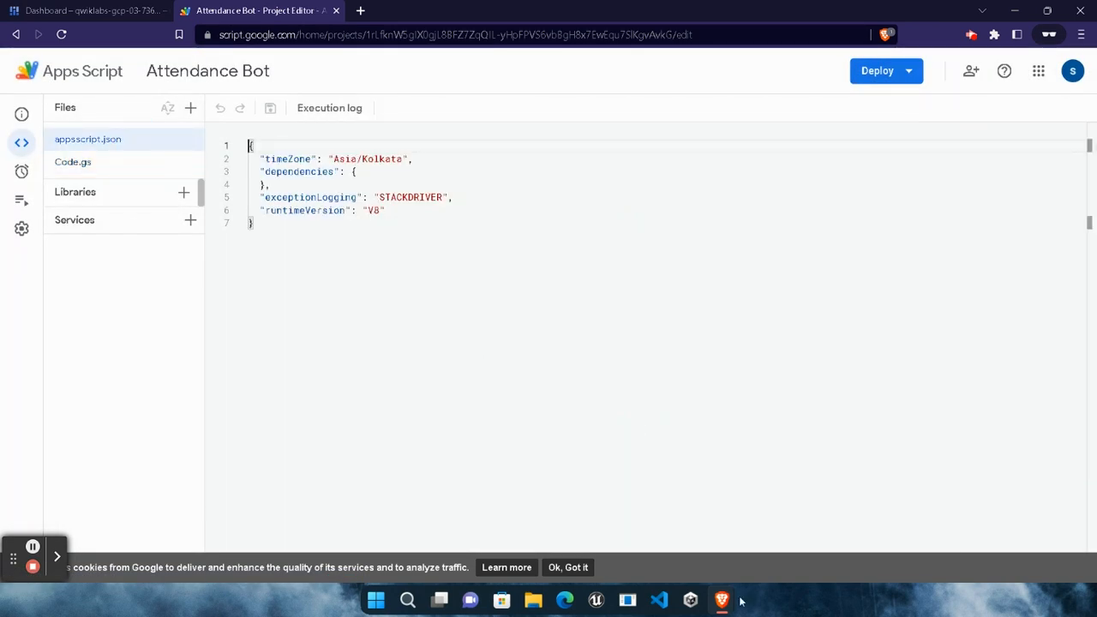
Copy the "chat": {}, line from the lab instructions, add it below the exceptionLogging line in appsscript.json and save the project.
left_click(575, 540)
scroll(575, 540, "down", 10)
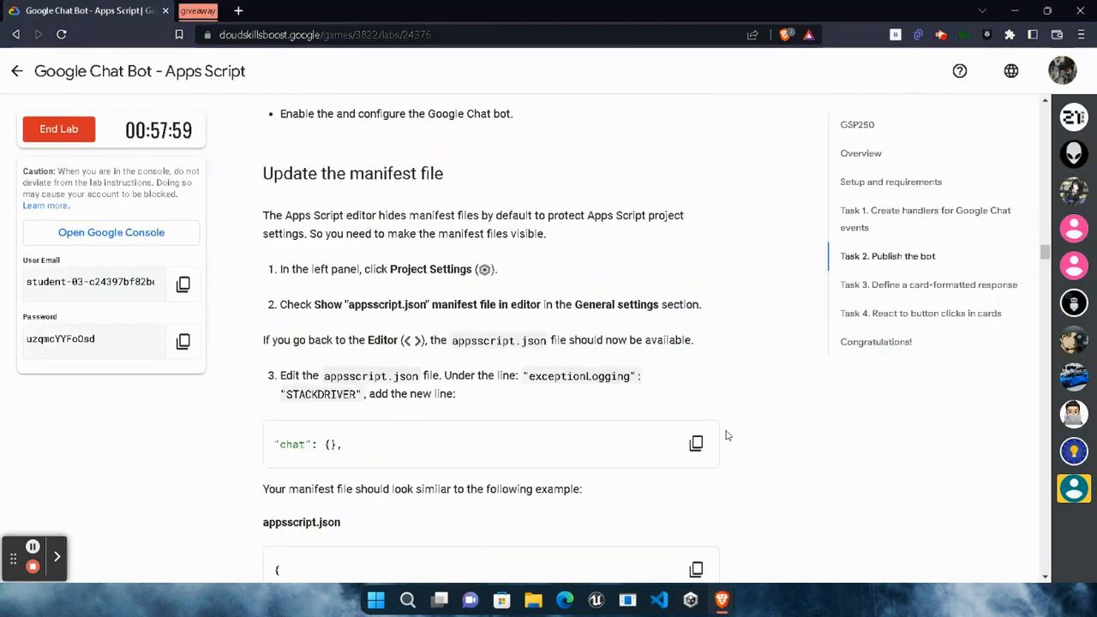
left_click(696, 443)
mouse_move(721, 600)
left_click(998, 518)
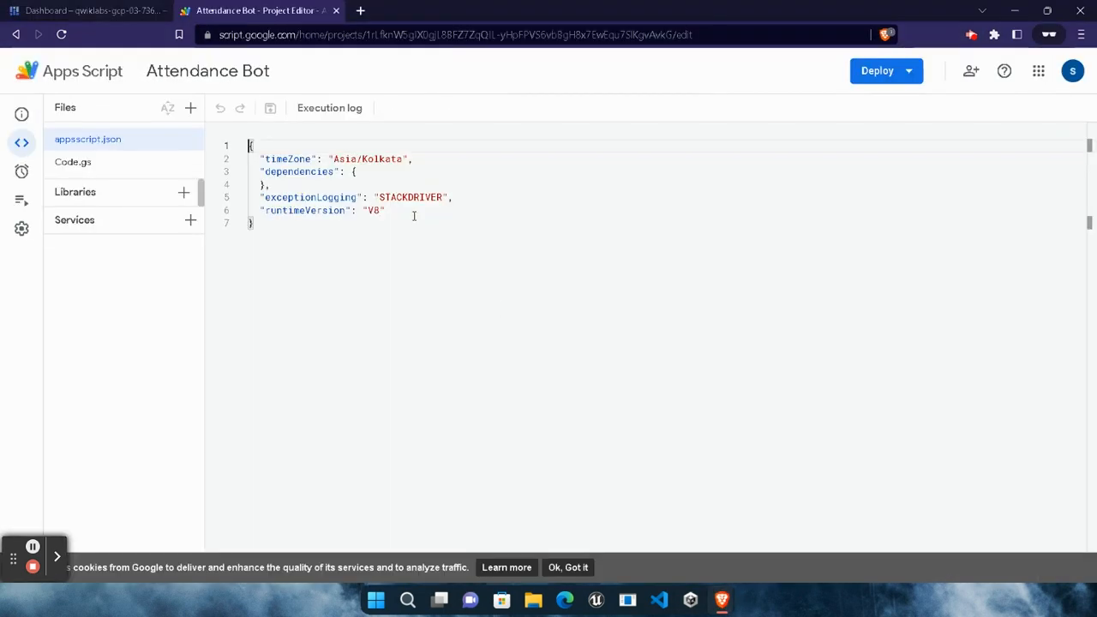
left_click(476, 199)
key("Return")
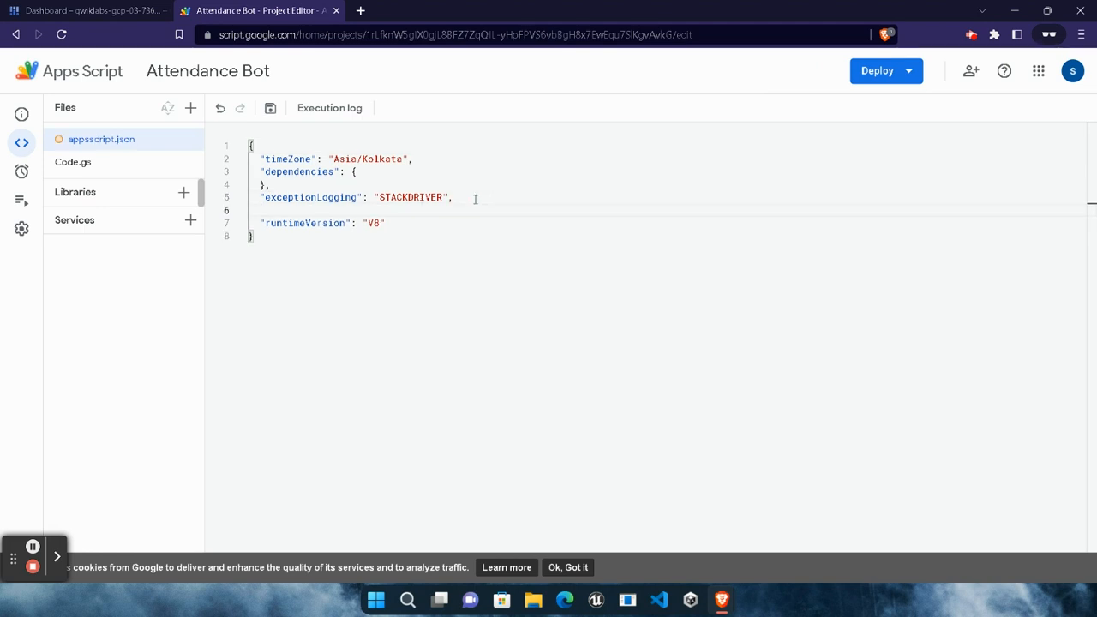
left_click(271, 110)
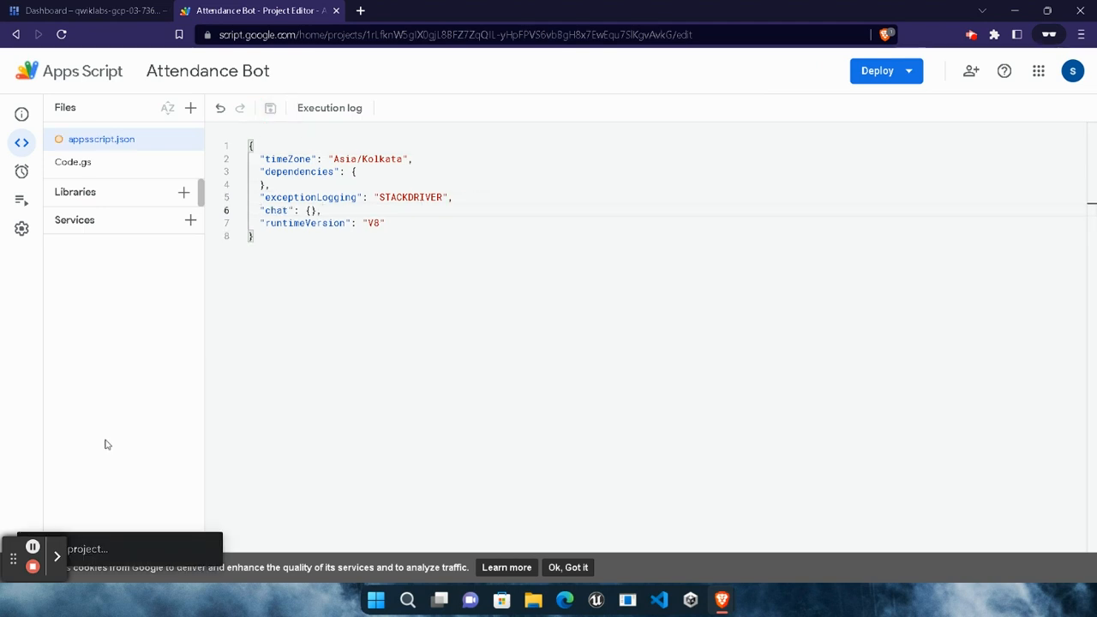
Copy the page name OAuth consent screen from the lab's Task 2 instructions and switch to the Google Cloud console dashboard.
mouse_move(722, 599)
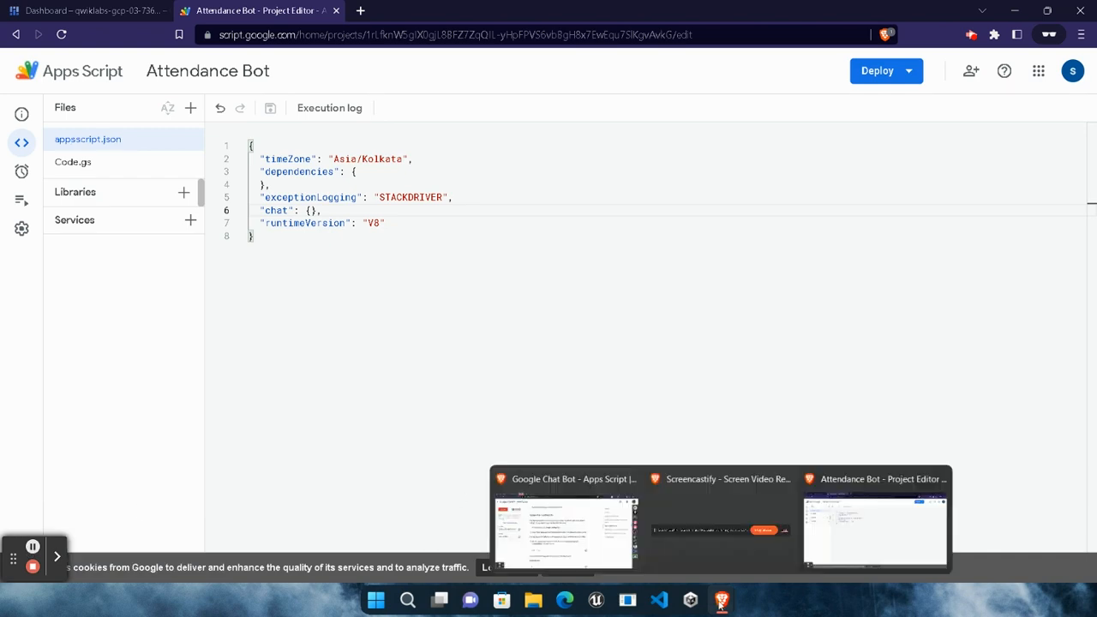
left_click(573, 477)
scroll(573, 477, "down", 4)
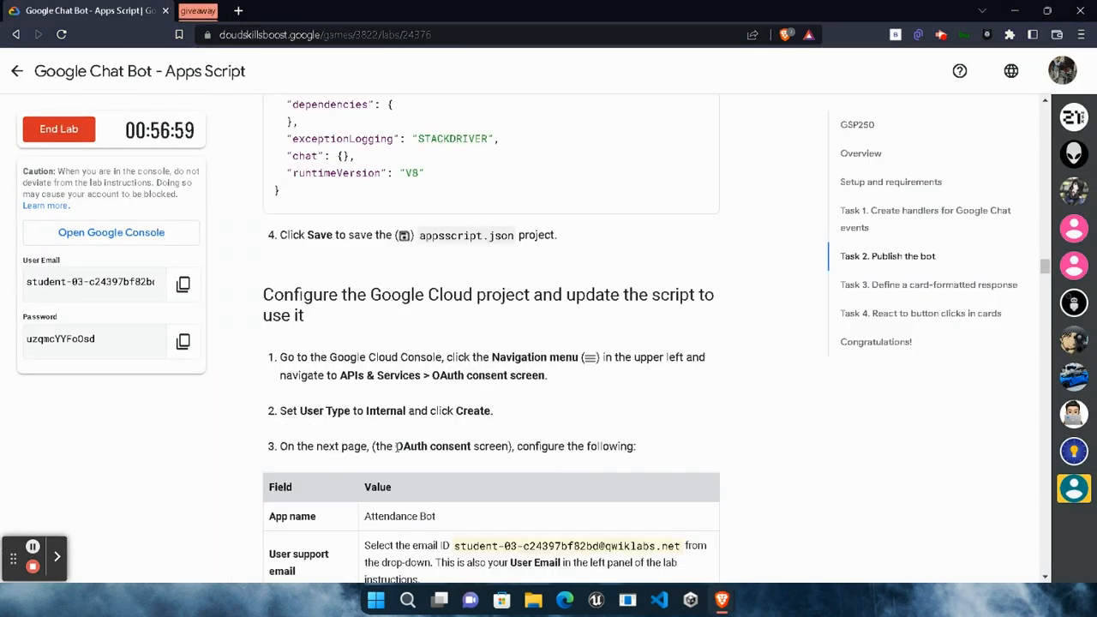
left_click_drag(397, 445, 510, 445)
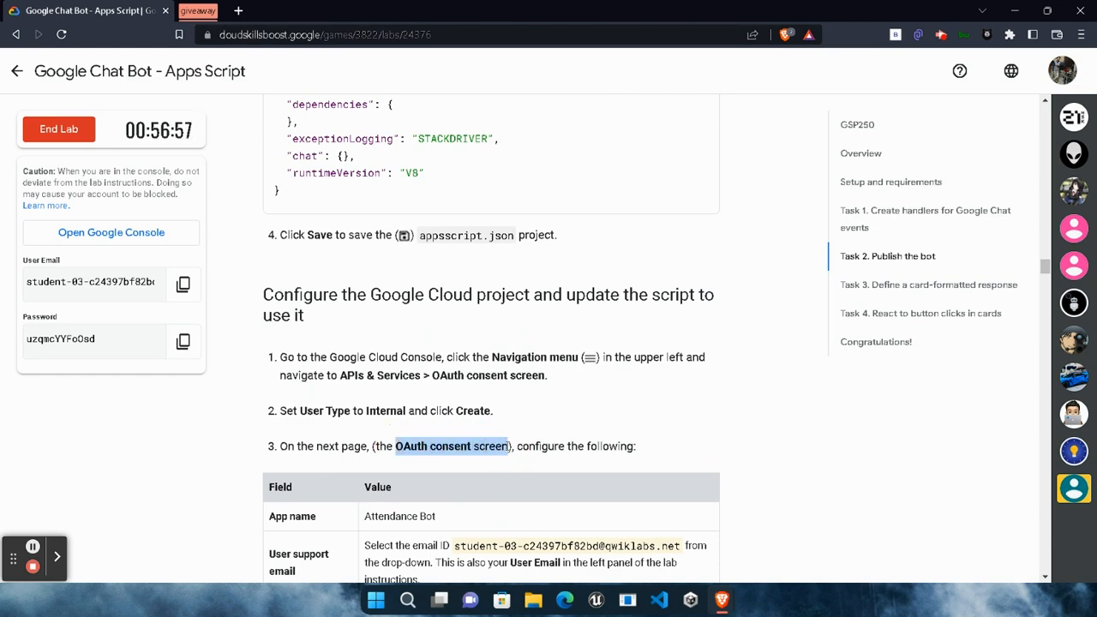
mouse_move(721, 602)
left_click(686, 519)
left_click(118, 10)
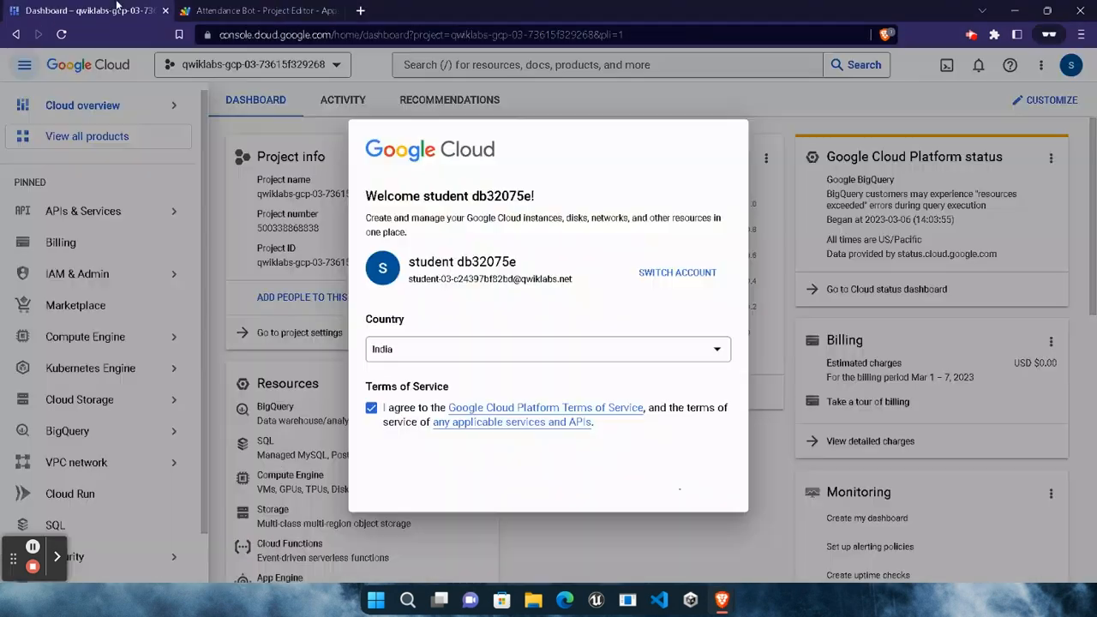
Find the OAuth consent screen page through the console search and create an app registration with user type Internal.
left_click(618, 65)
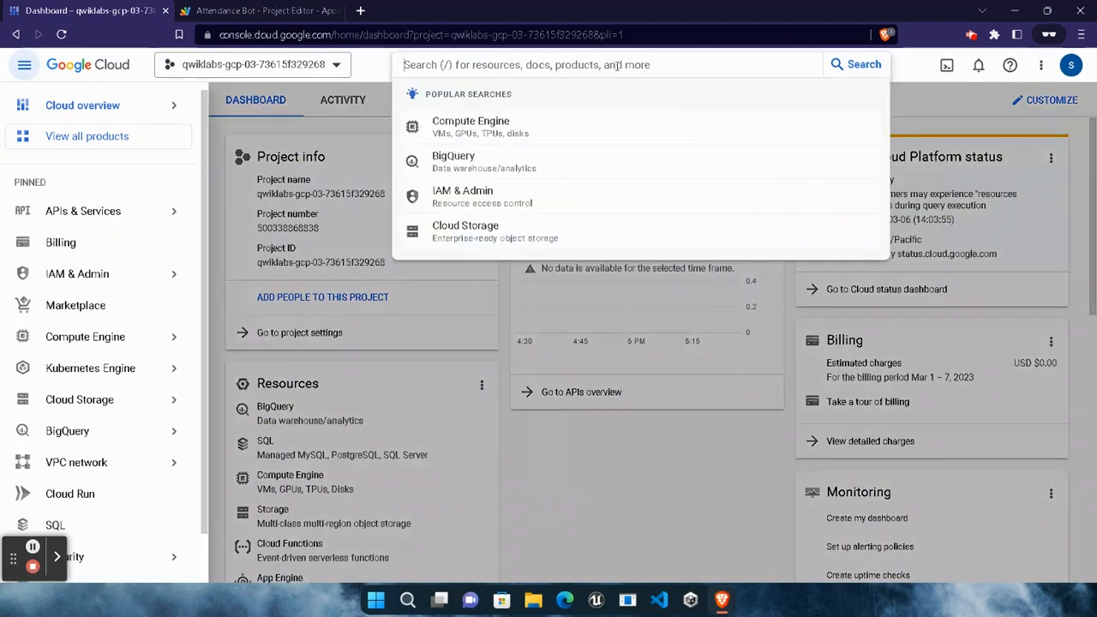
key("ctrl+v")
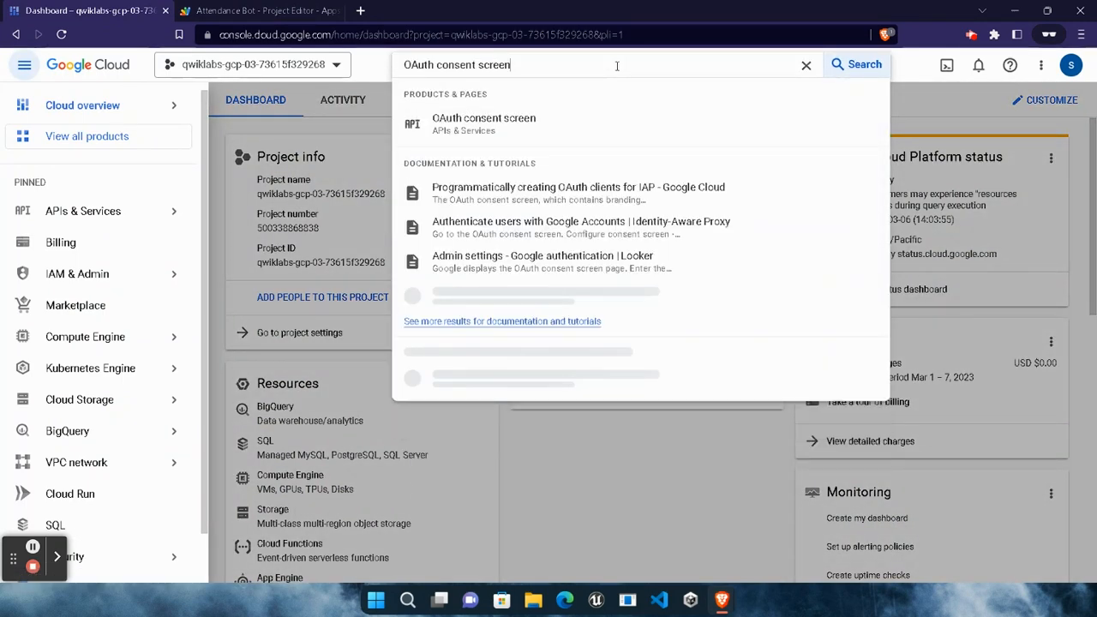
left_click(521, 138)
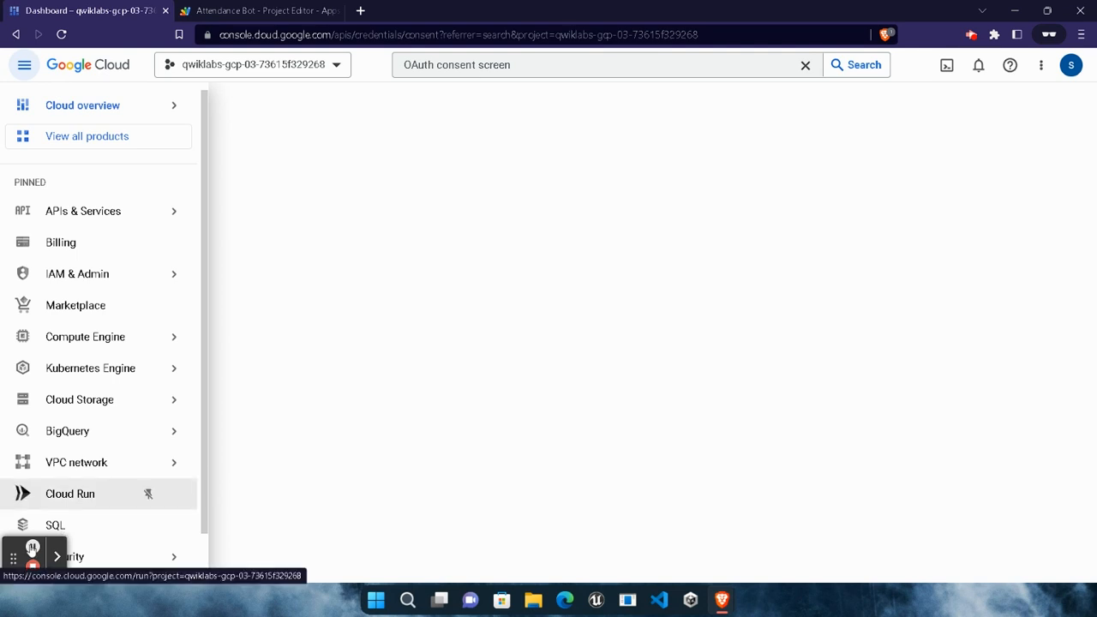
left_click(207, 215)
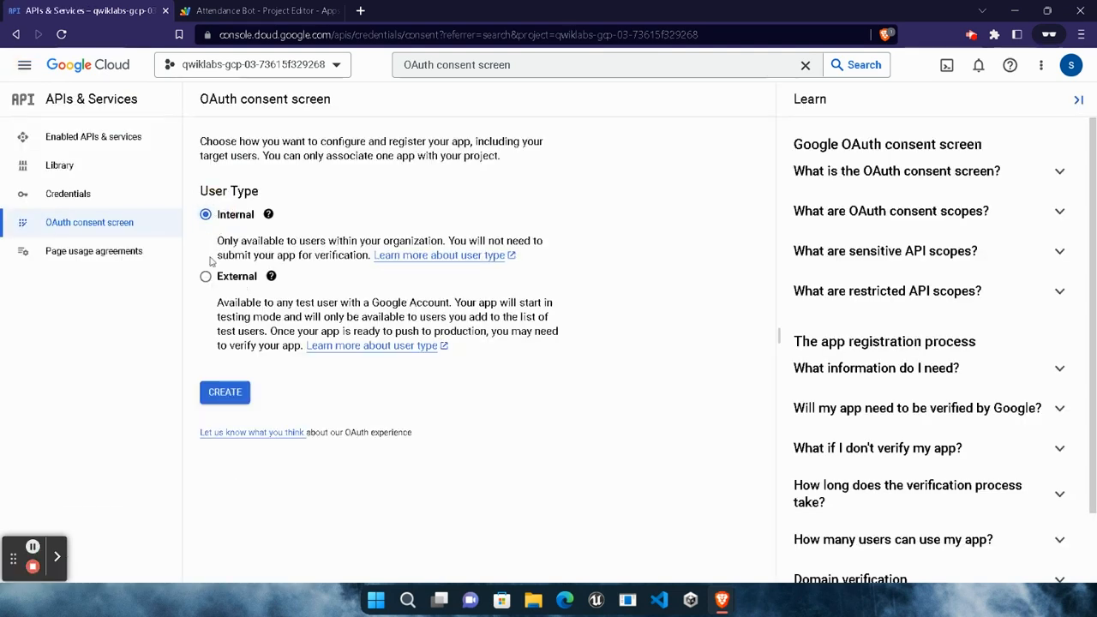
left_click(227, 400)
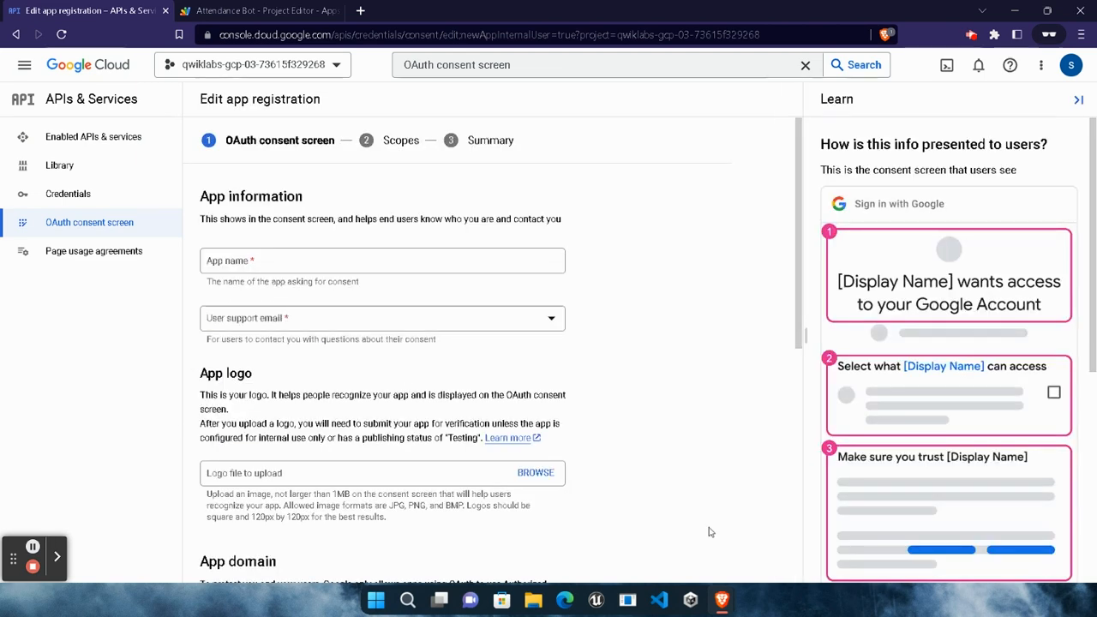
Enter the app name Attendance Bot copied from the lab instructions and select the student account's e-mail as the user support email.
left_click(722, 600)
scroll(368, 310, "down", 3)
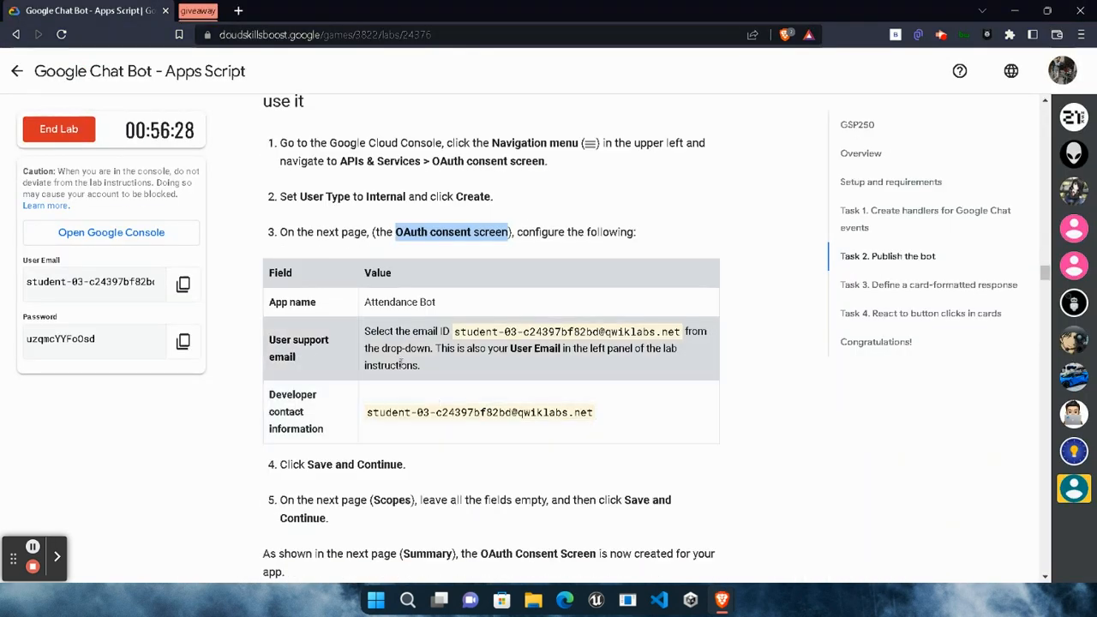
left_click_drag(364, 301, 437, 302)
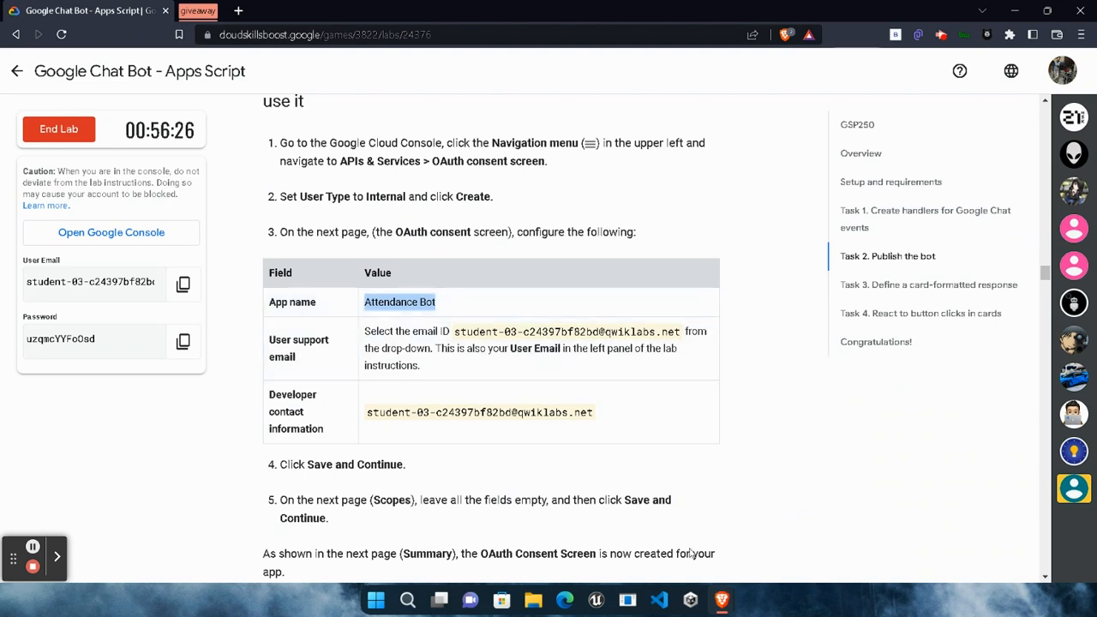
mouse_move(722, 605)
left_click(874, 523)
left_click(350, 260)
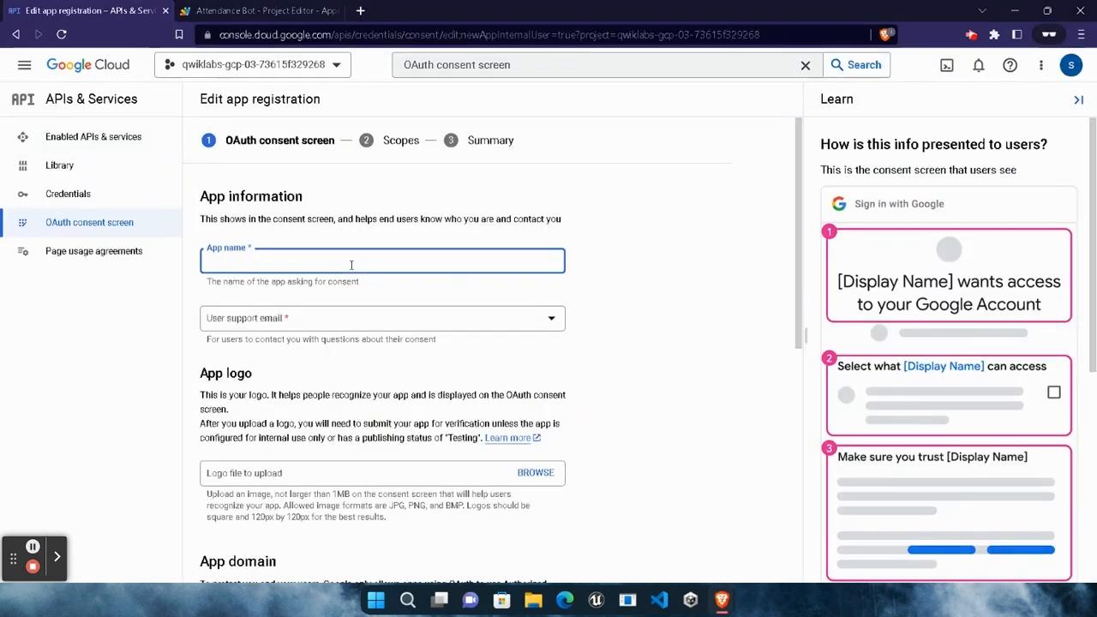
key("ctrl+v")
left_click(336, 319)
left_click(319, 329)
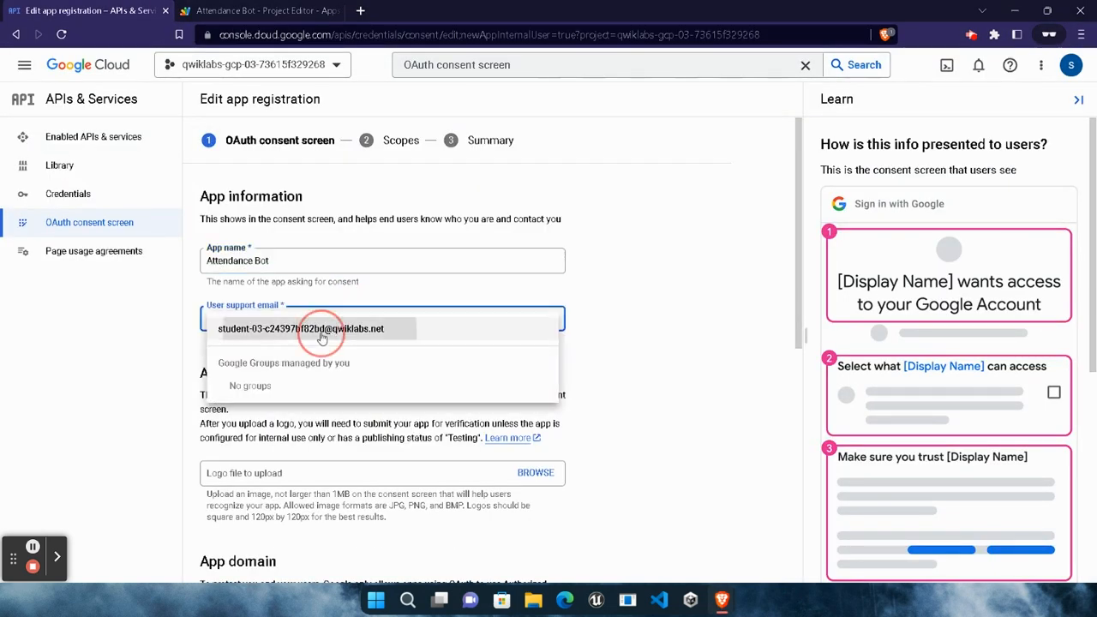
Fill in the developer contact e-mail copied from the lab instructions, then save and continue to the Scopes page.
scroll(325, 383, "down", 6)
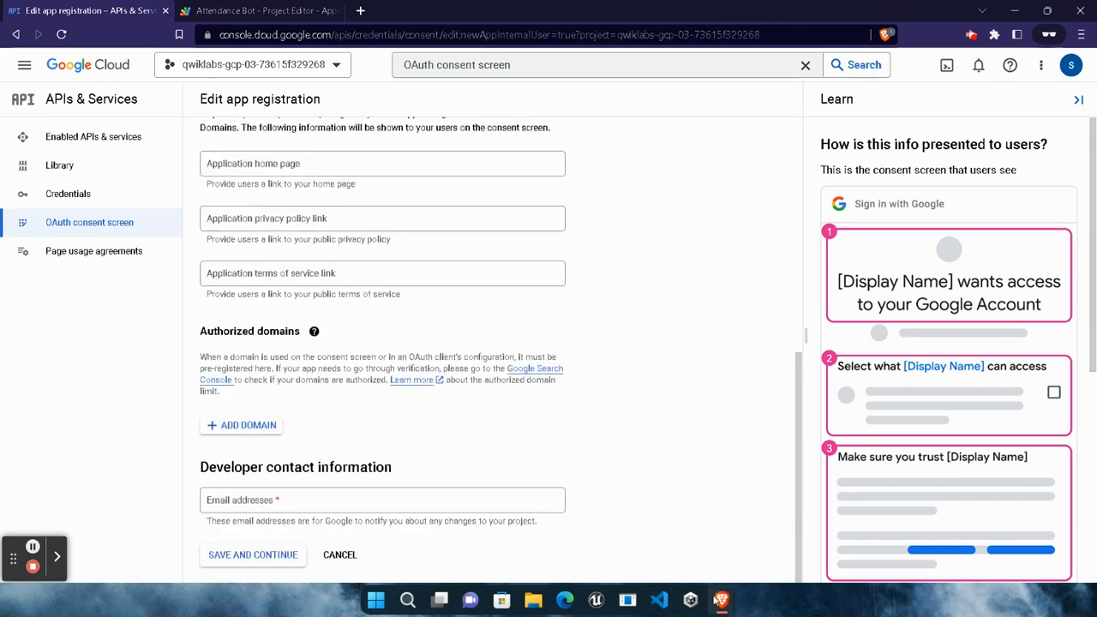
mouse_move(722, 599)
left_click(514, 497)
left_click_drag(367, 412, 609, 420)
mouse_move(721, 599)
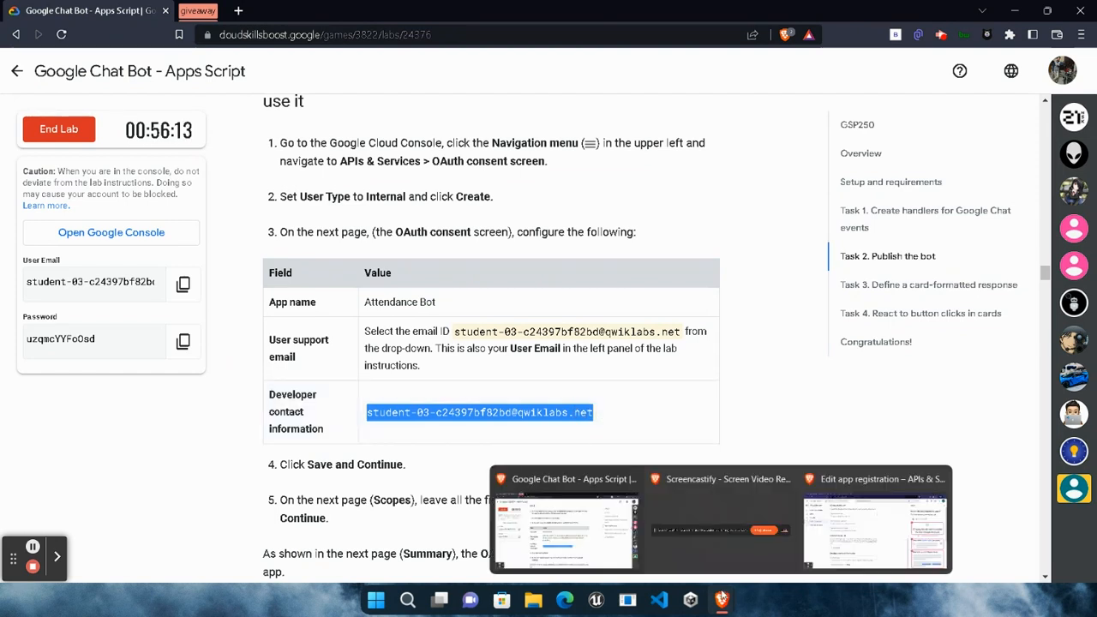
left_click(829, 536)
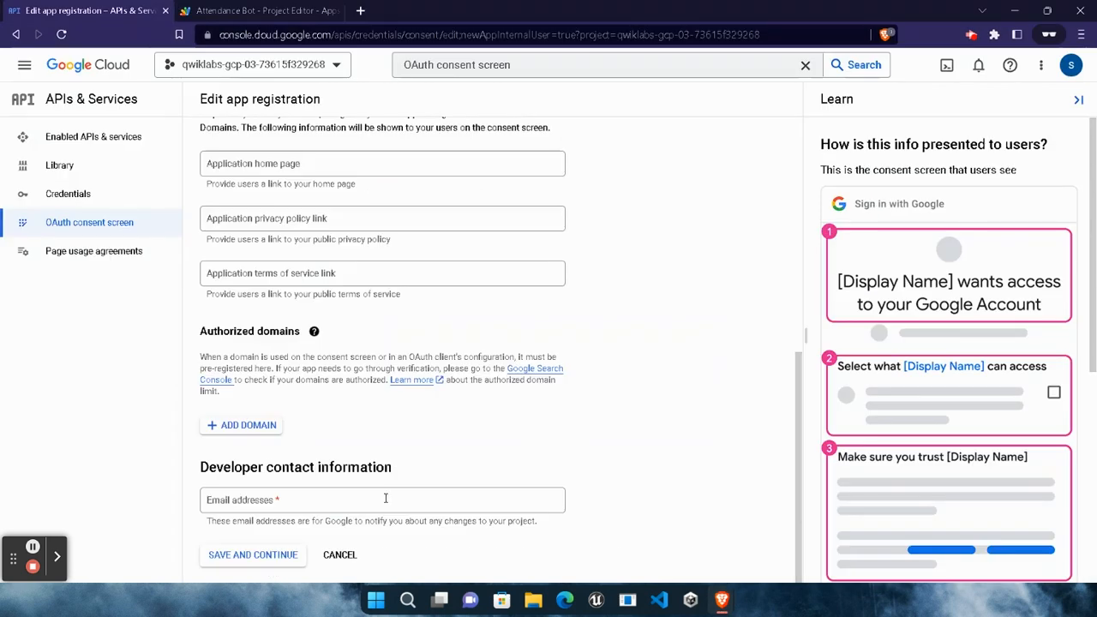
left_click(289, 506)
key("ctrl+v")
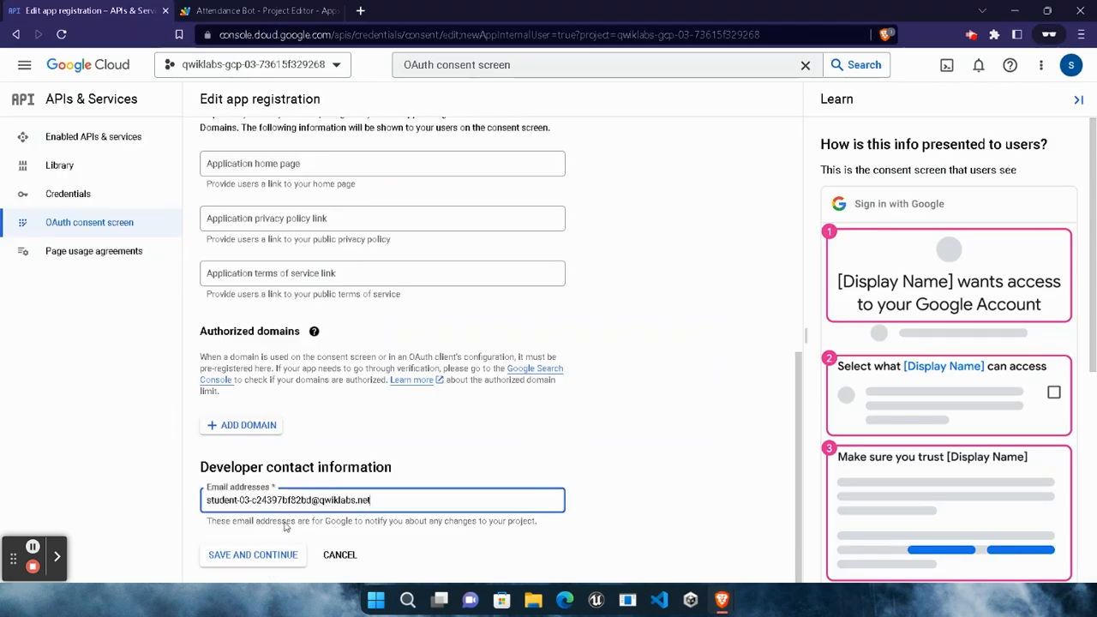
left_click(276, 553)
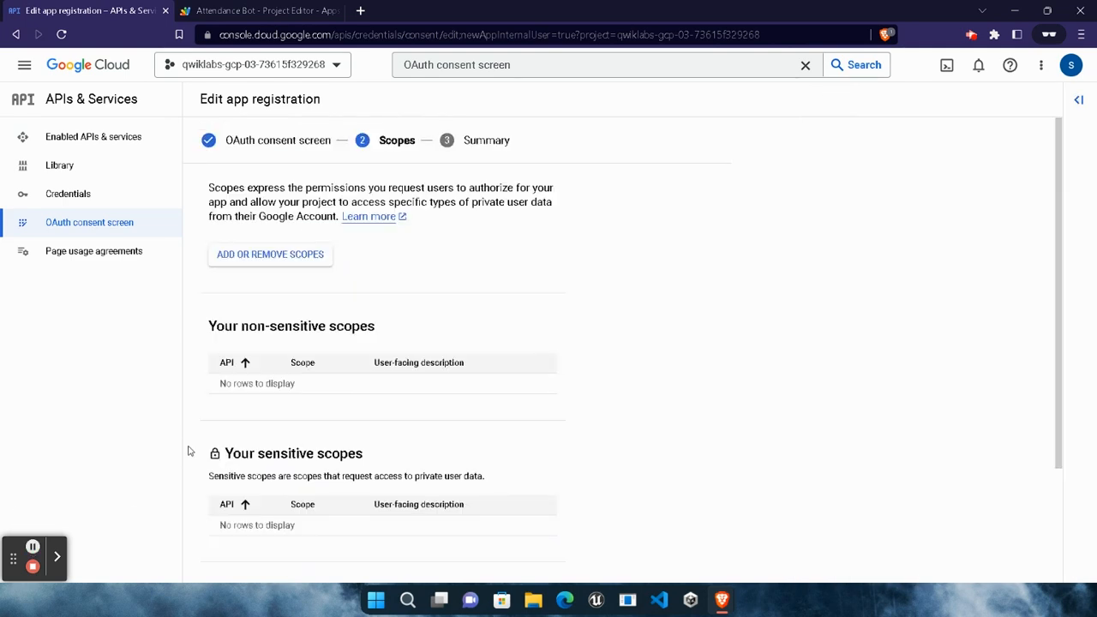
Leave the scopes empty, save and continue to the summary, and return to the OAuth consent screen dashboard.
scroll(188, 450, "down", 3)
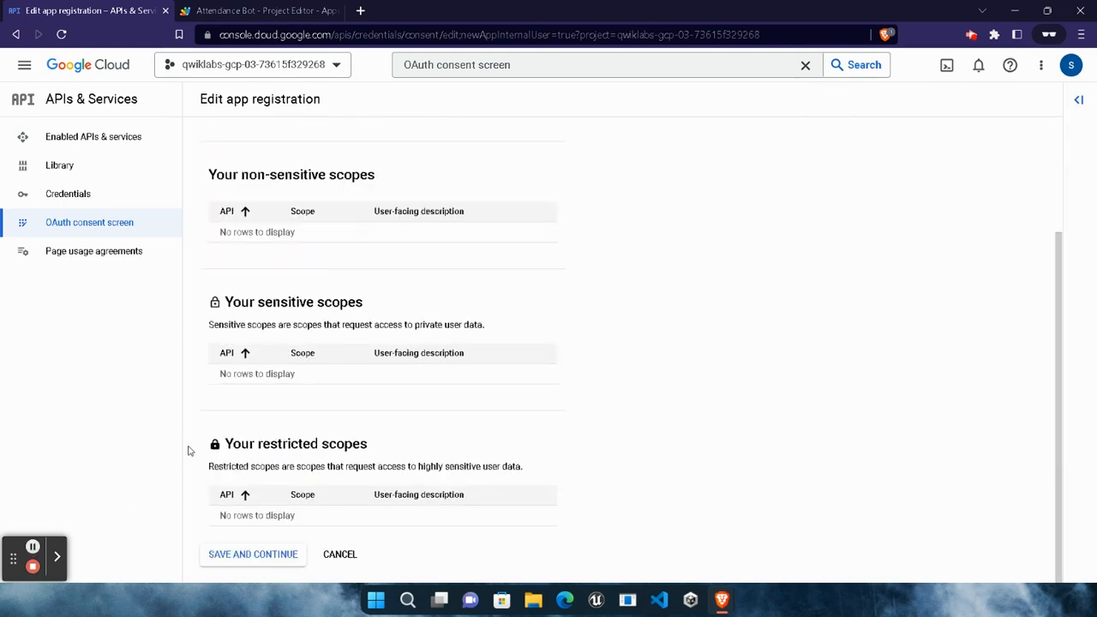
left_click(270, 556)
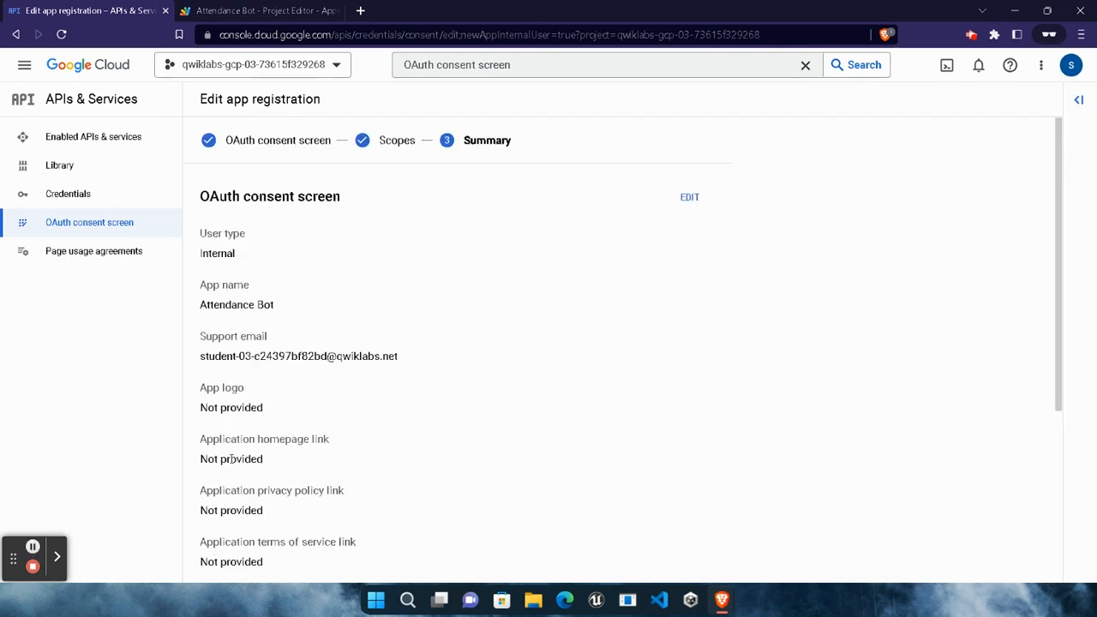
scroll(232, 460, "down", 2)
scroll(286, 459, "down", 2)
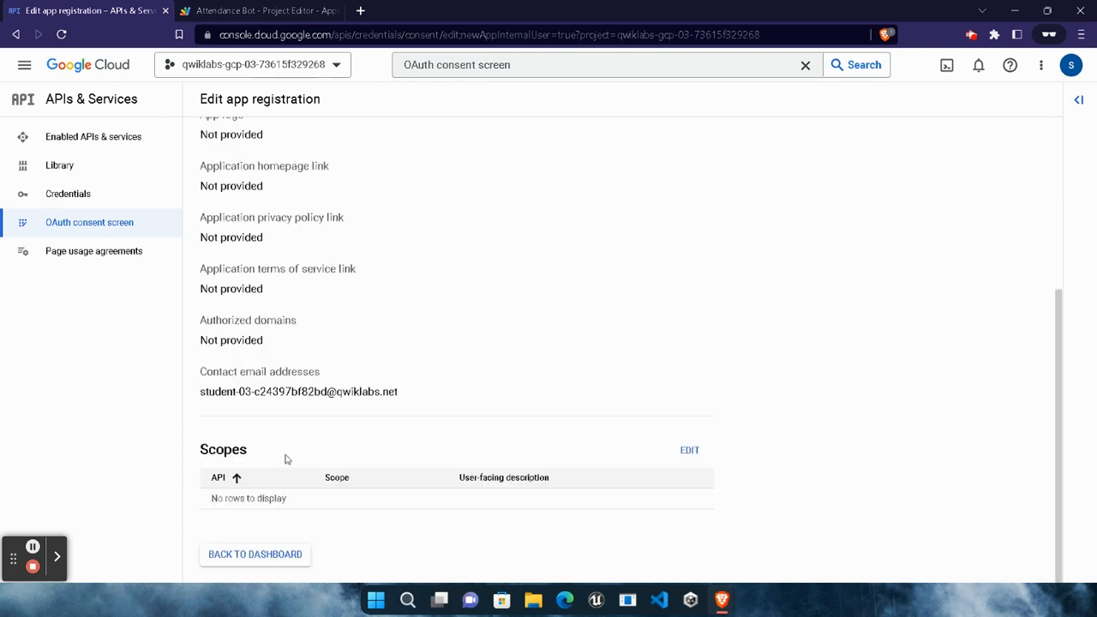
left_click(264, 557)
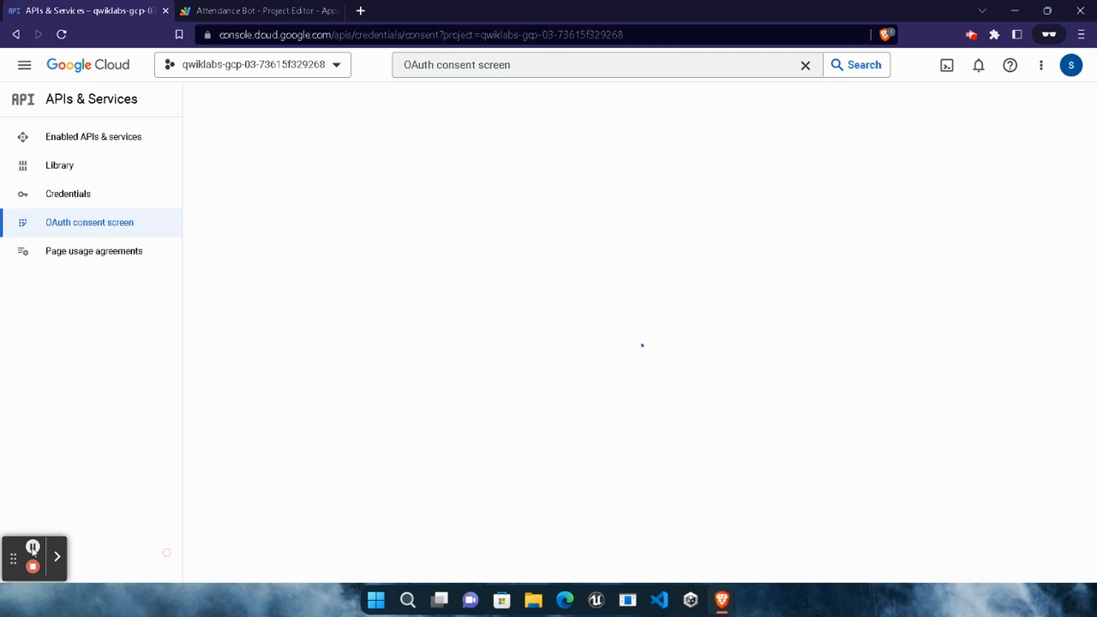
Open the Google Cloud project settings and copy the project number.
left_click(1041, 65)
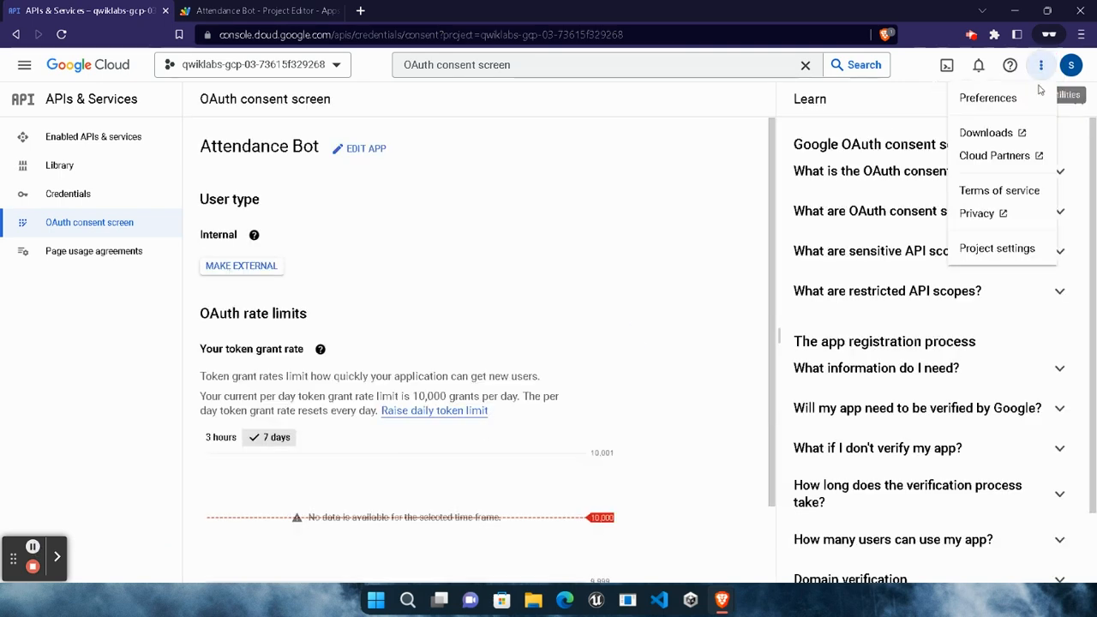
left_click(1024, 248)
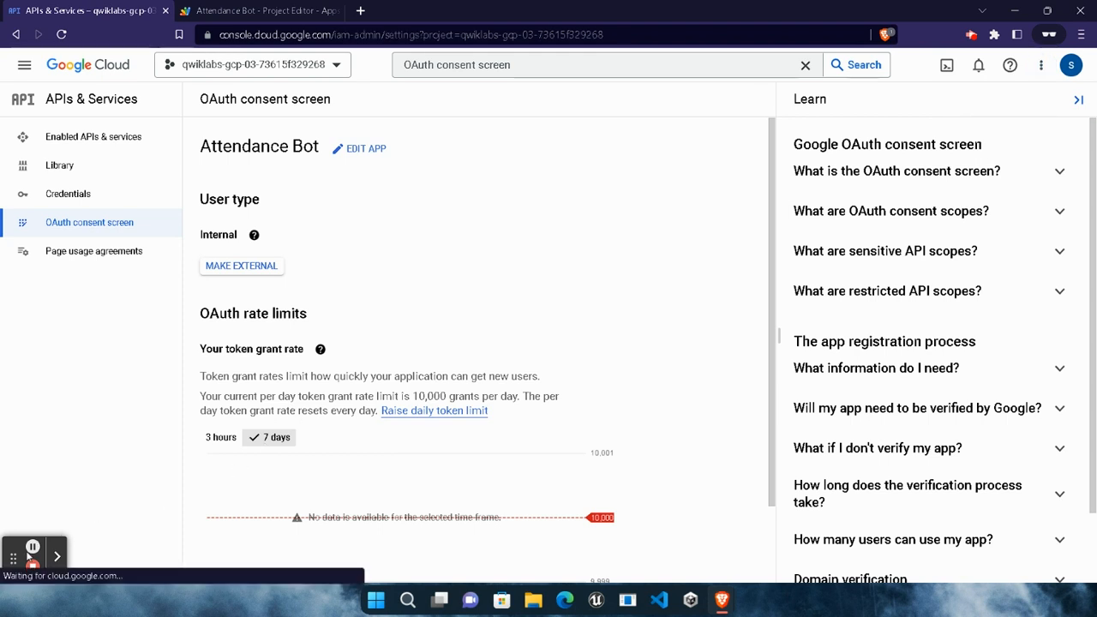
left_click(32, 547)
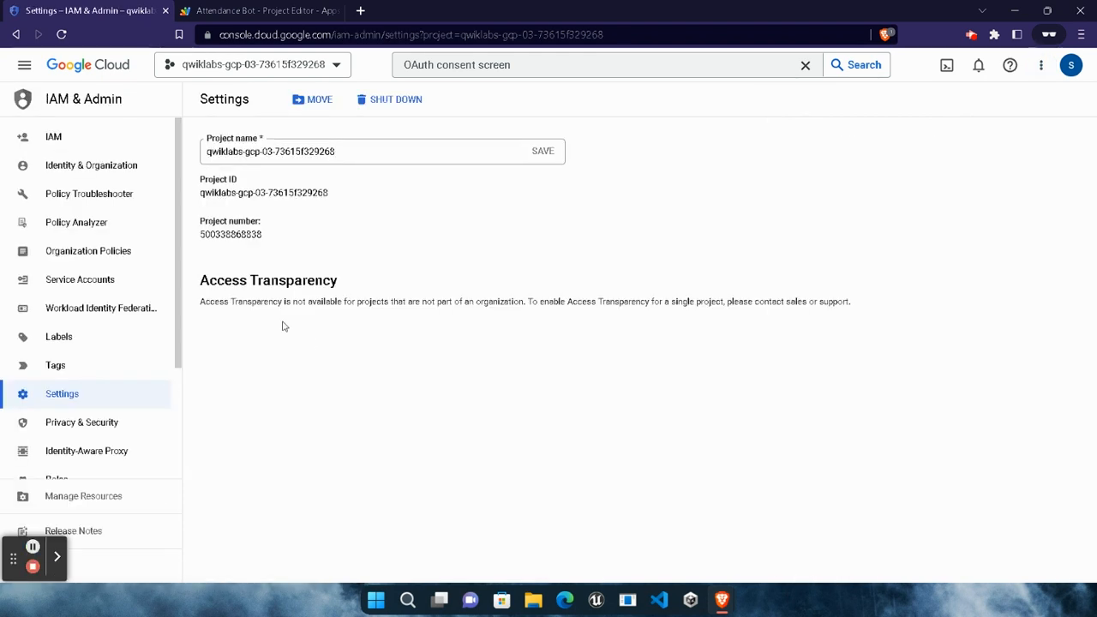
left_click_drag(266, 227, 183, 233)
key("ctrl+c")
In the Attendance Bot's Apps Script project settings, change the Google Cloud Platform project using the copied project number.
key("ctrl+Tab")
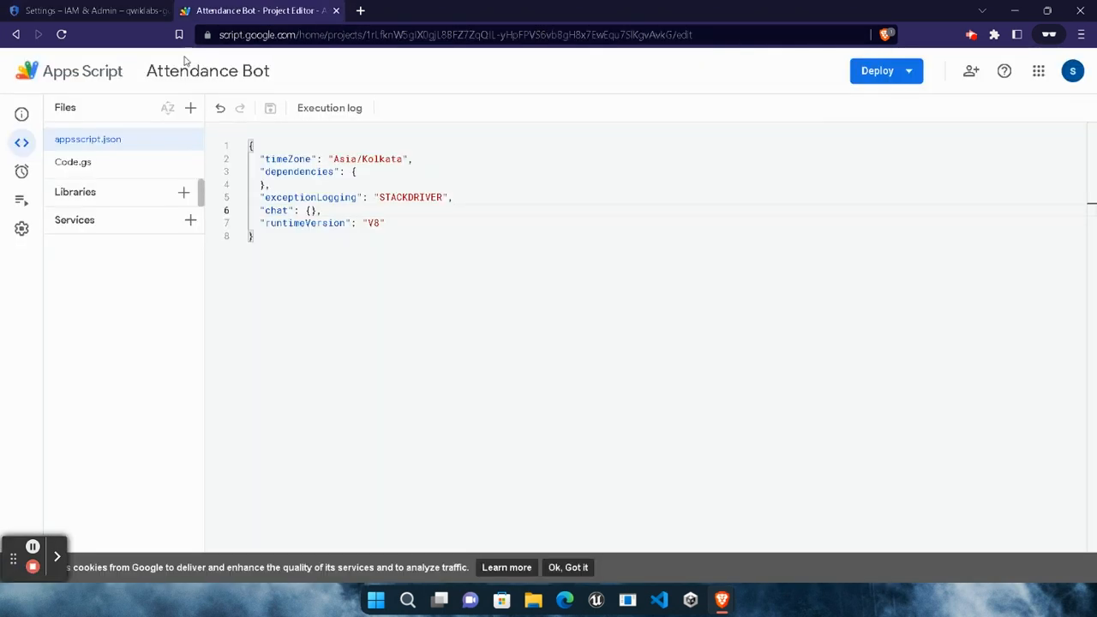
left_click(22, 232)
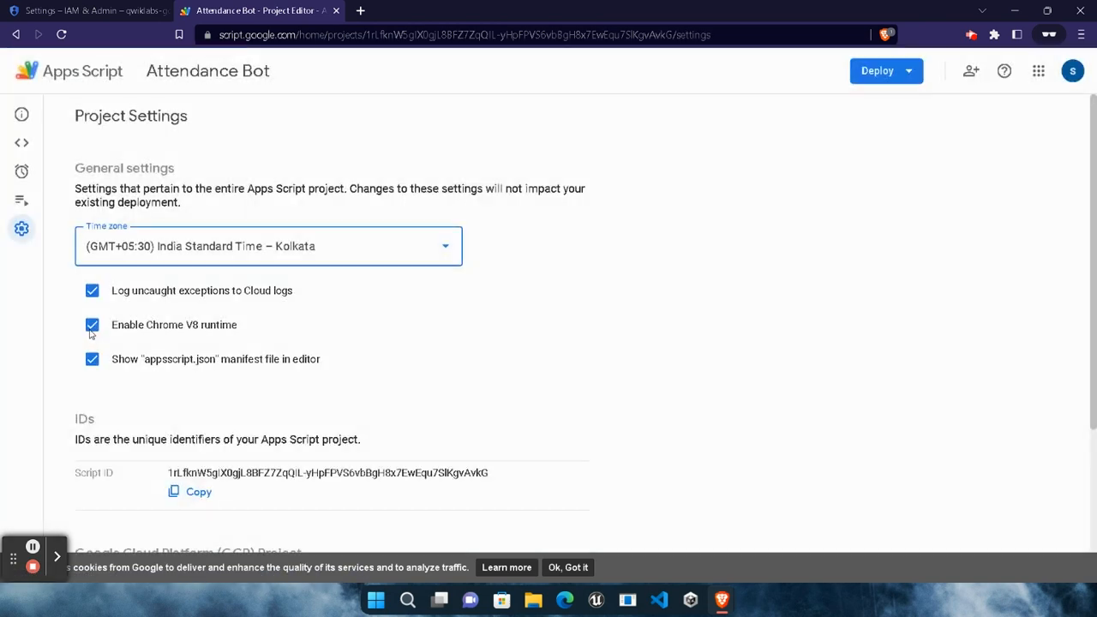
scroll(255, 360, "down", 3)
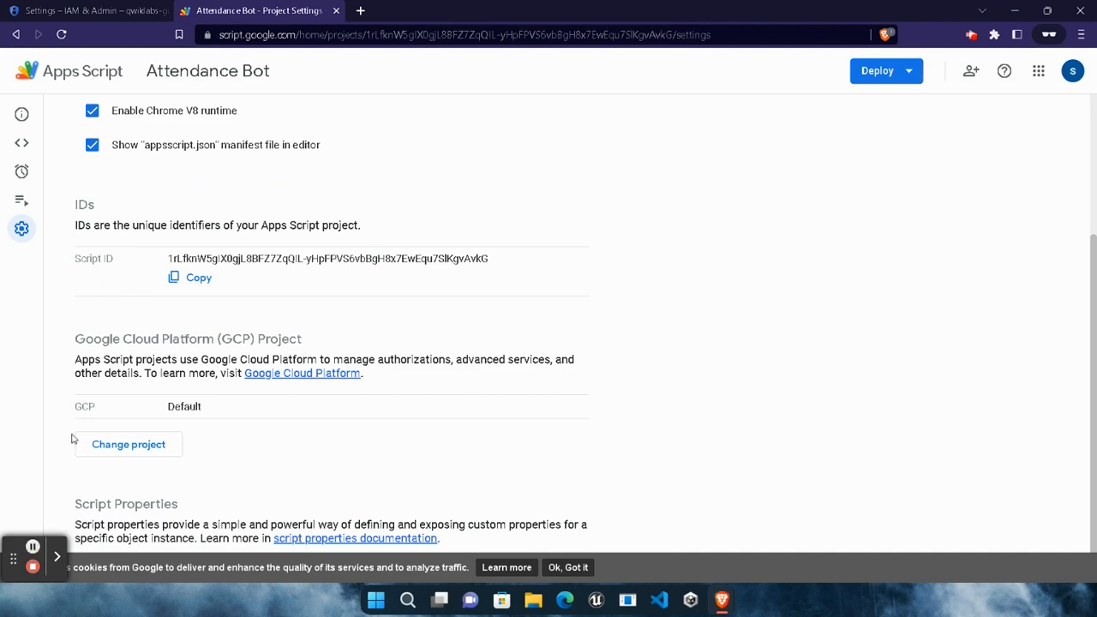
left_click(120, 452)
scroll(171, 428, "down", 2)
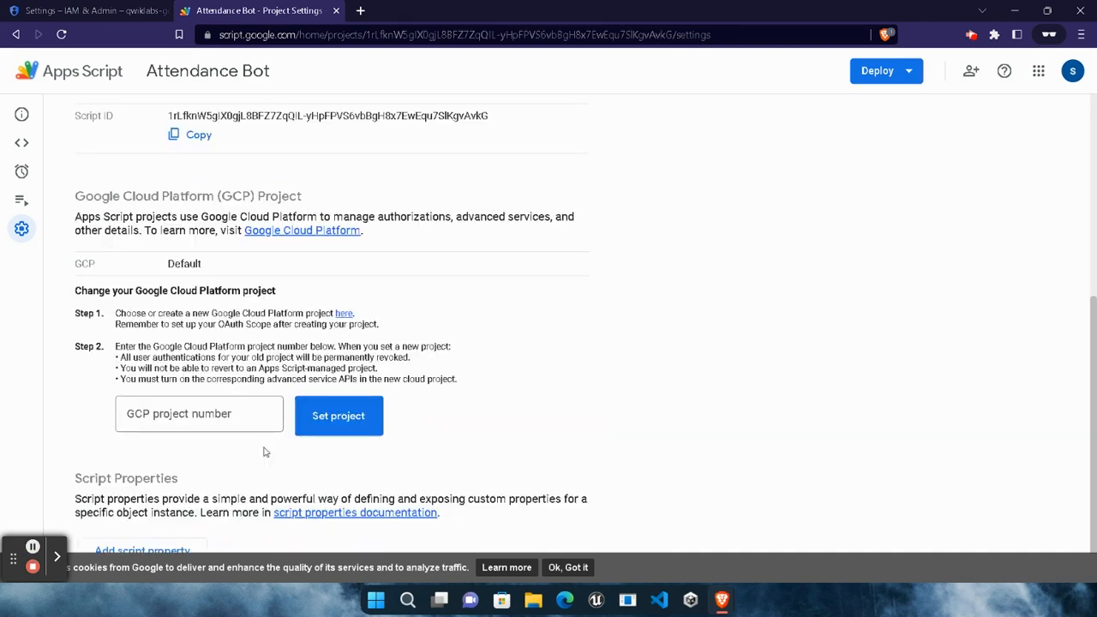
left_click(222, 417)
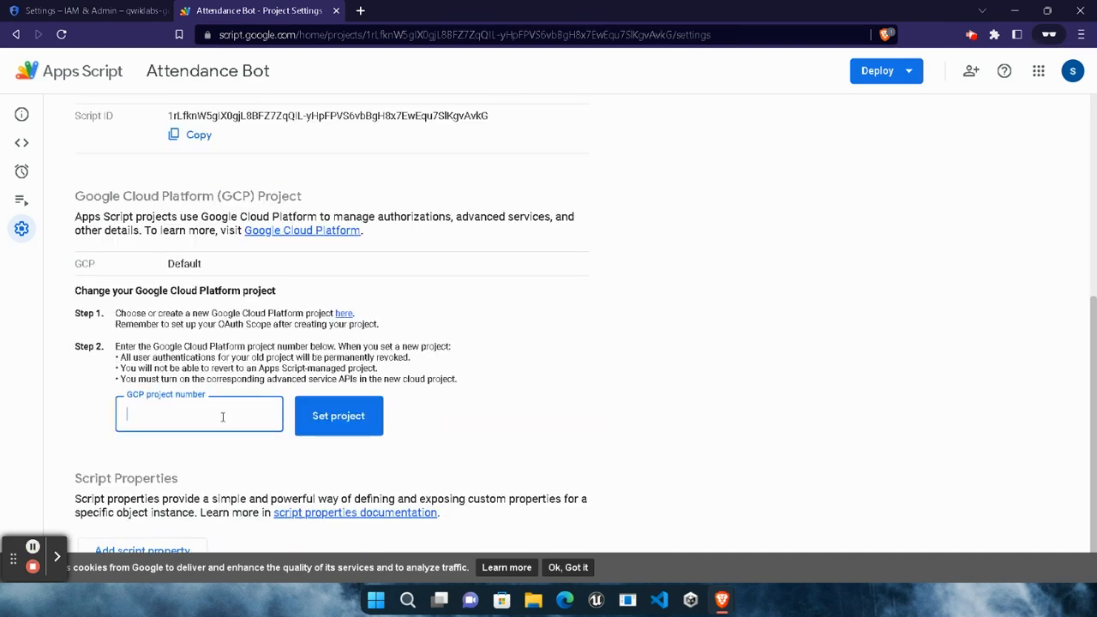
key("ctrl+v")
left_click(336, 413)
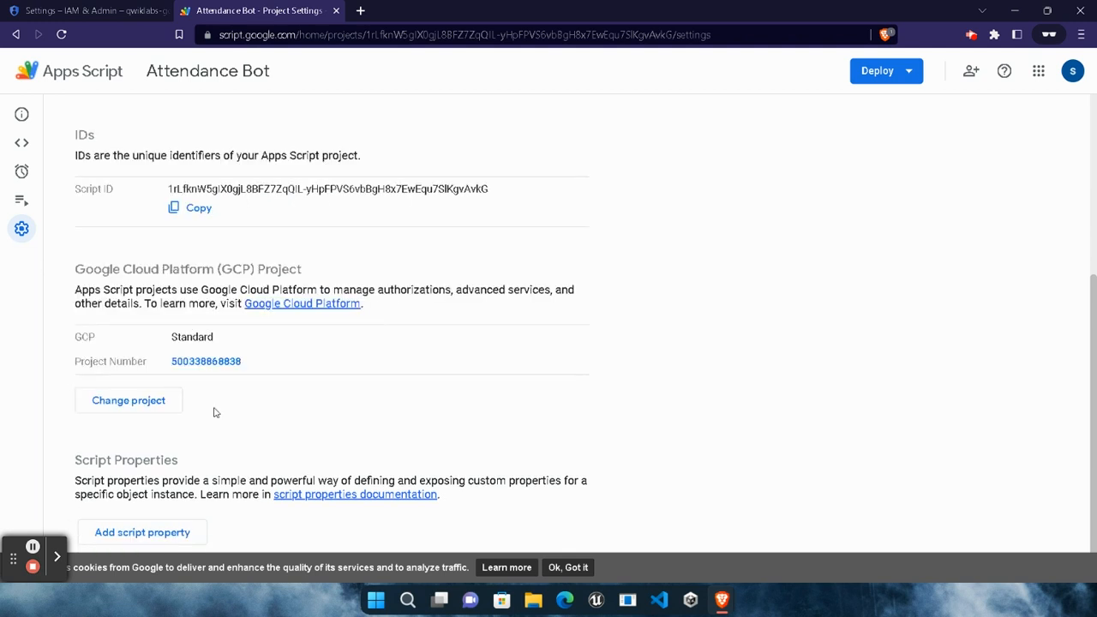
Return to the Attendance Bot script editor and start a new deployment.
left_click(101, 148)
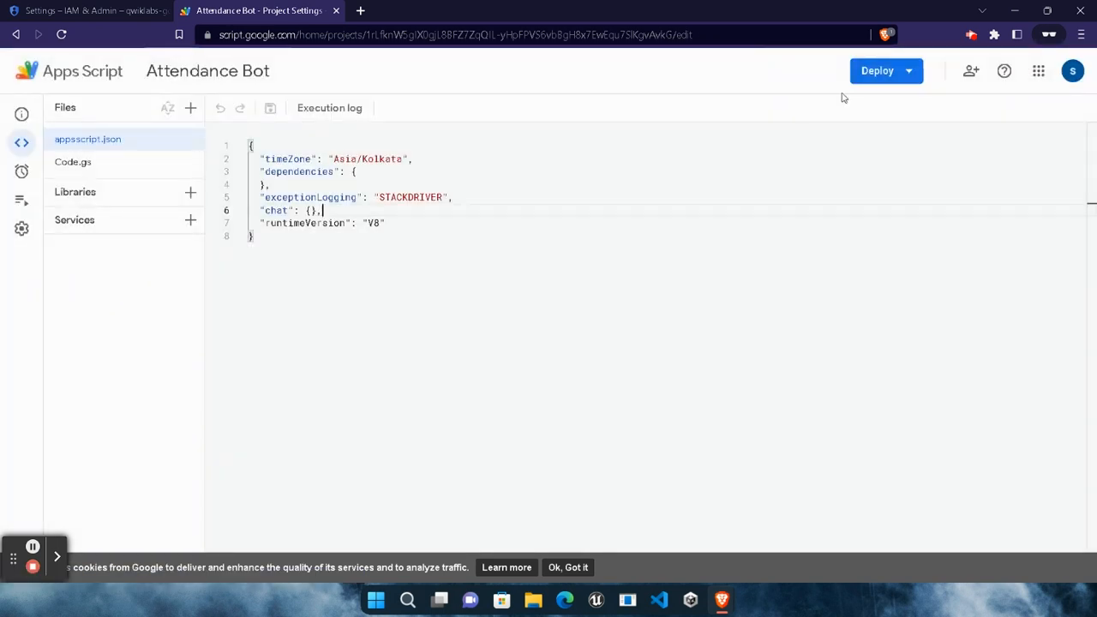
left_click(911, 79)
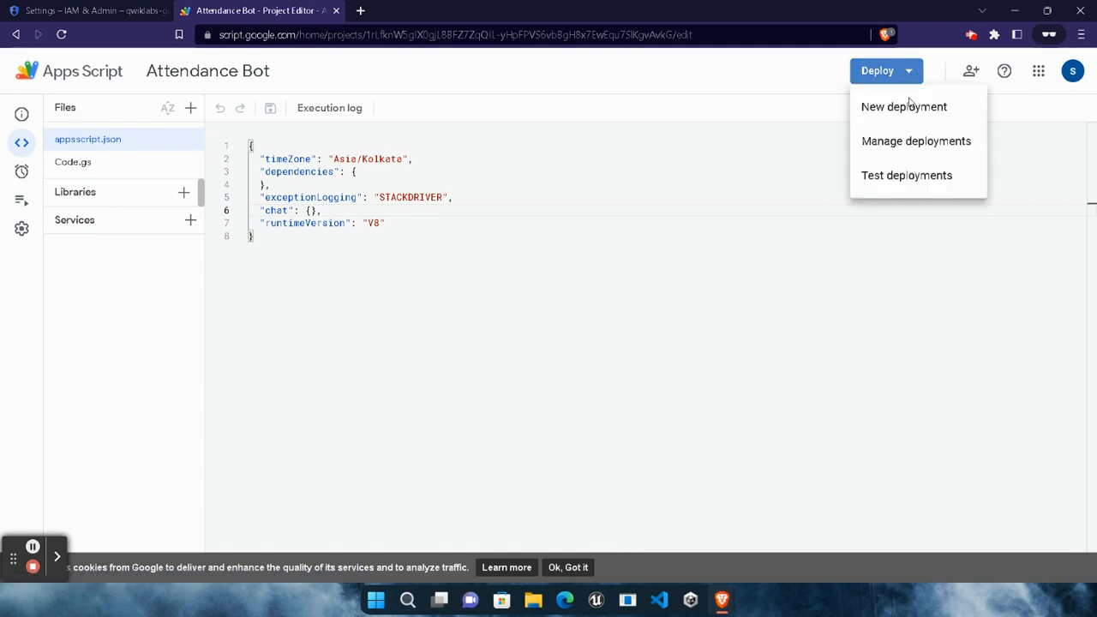
left_click(908, 108)
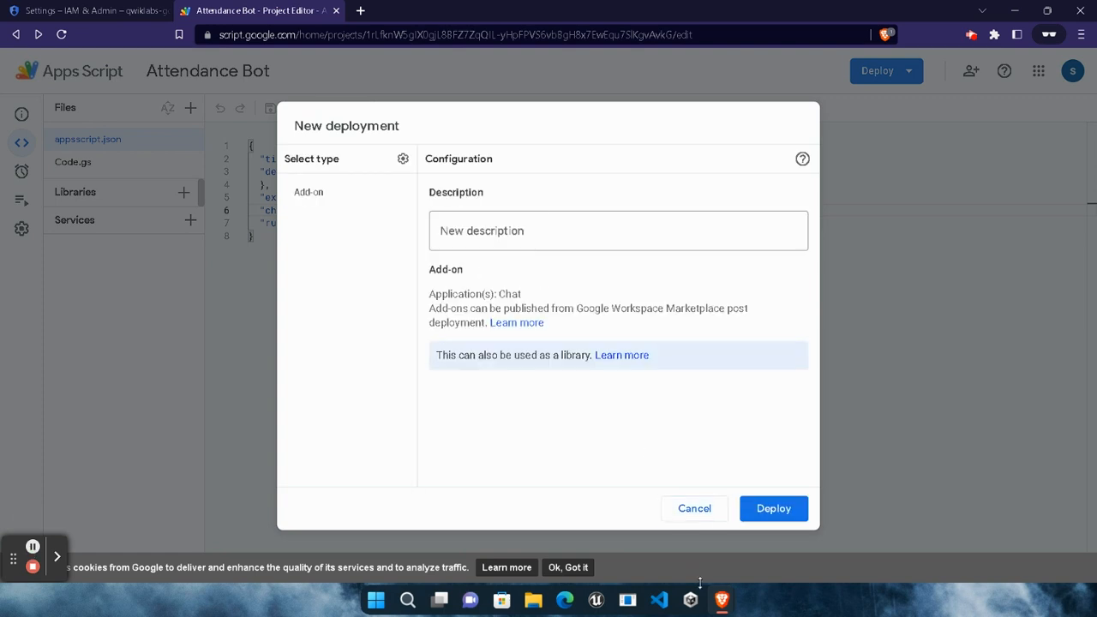
Copy the description App Script lab bot from the lab instructions into the new deployment's description and deploy it.
mouse_move(721, 604)
left_click(562, 523)
scroll(471, 450, "down", 4)
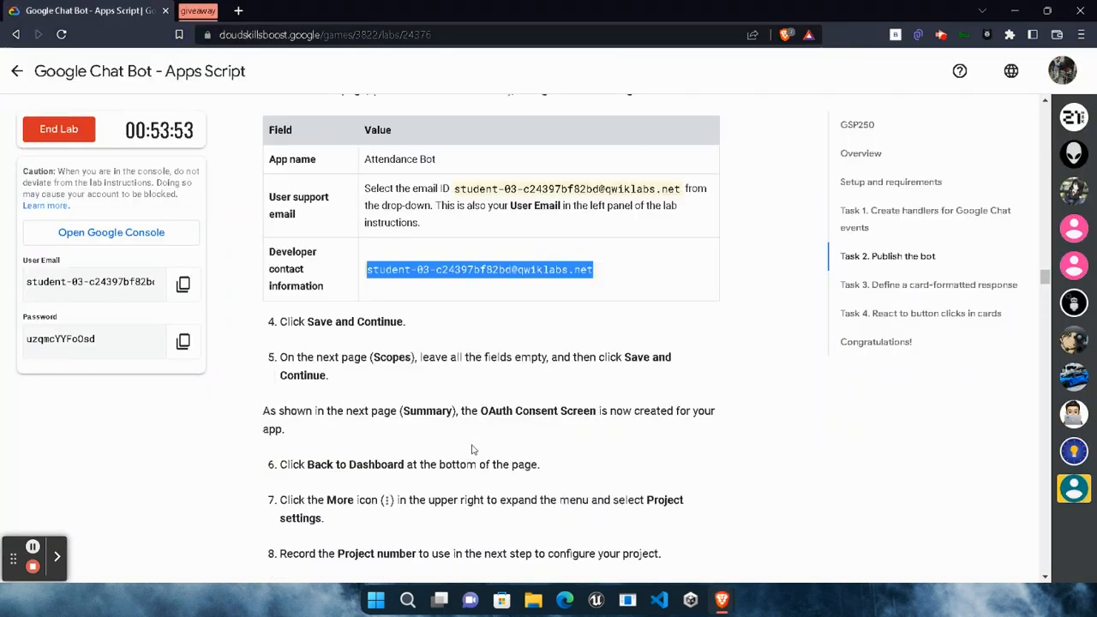
scroll(471, 450, "down", 2)
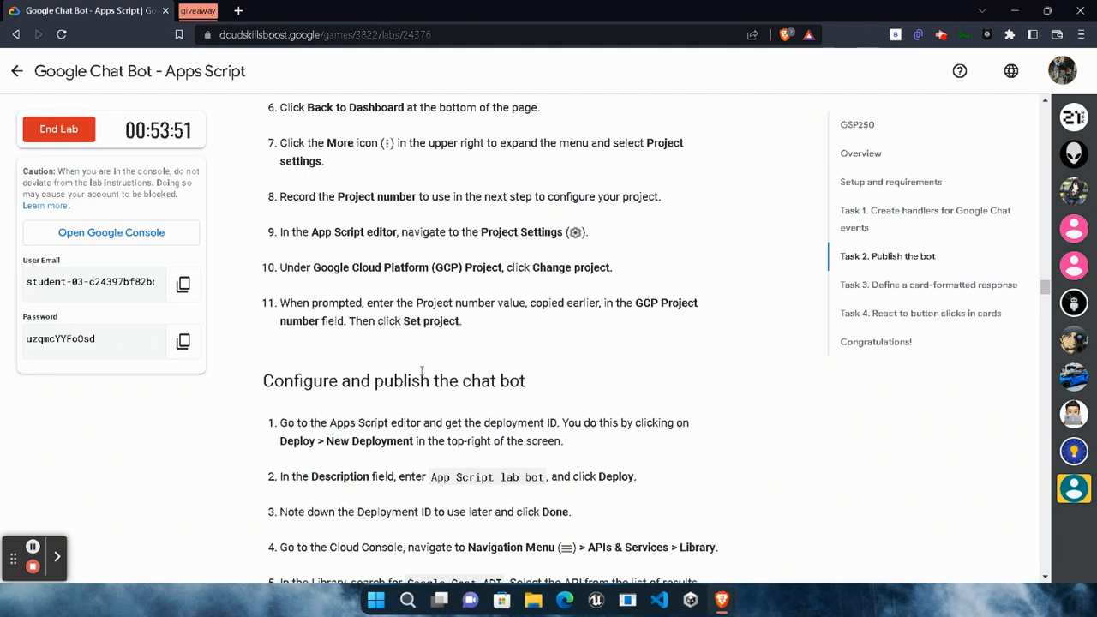
left_click_drag(431, 476, 545, 482)
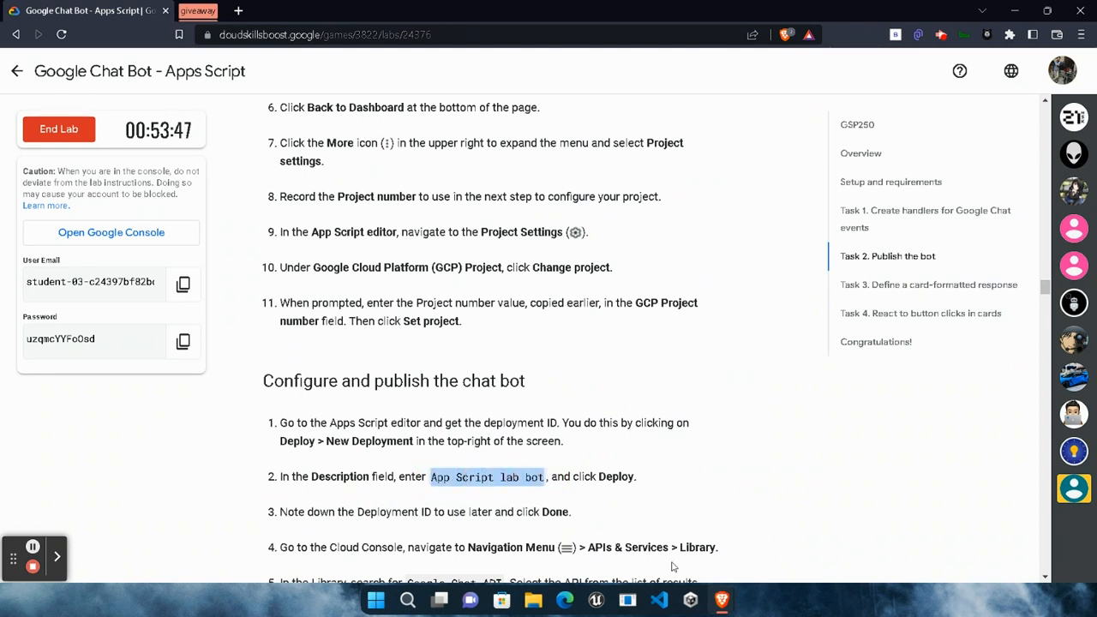
mouse_move(733, 597)
left_click(874, 506)
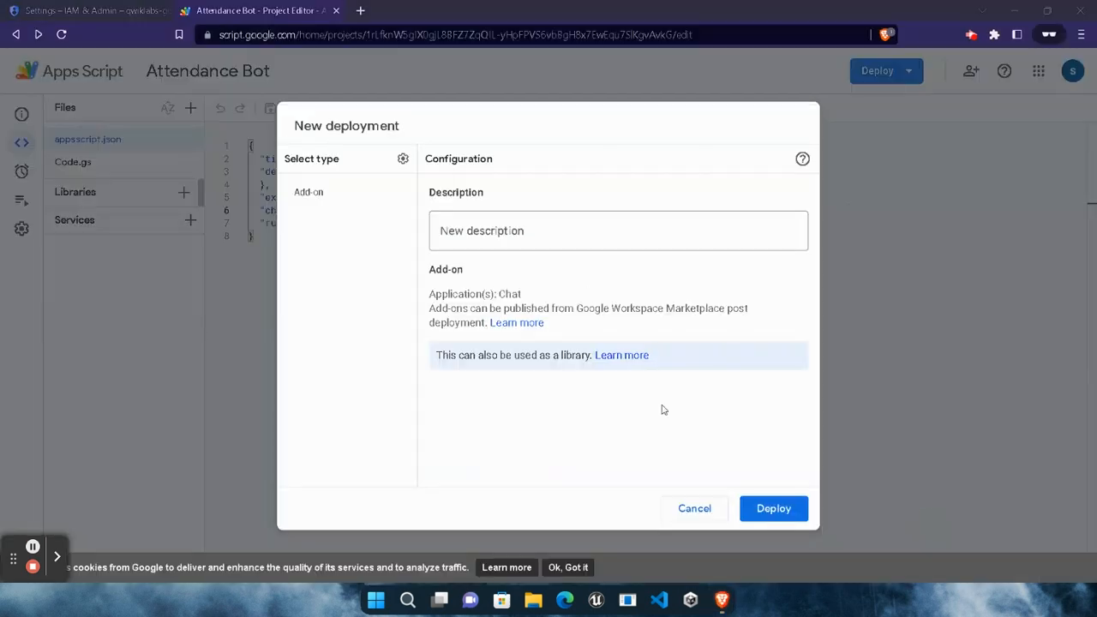
left_click(577, 228)
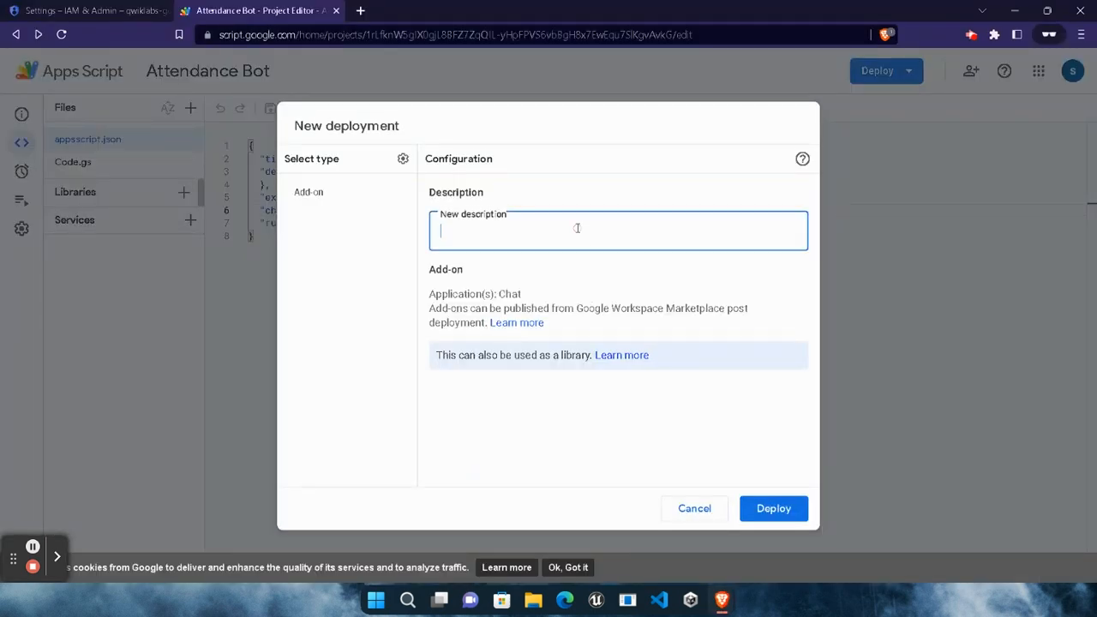
type("App Script lab bot")
left_click(750, 512)
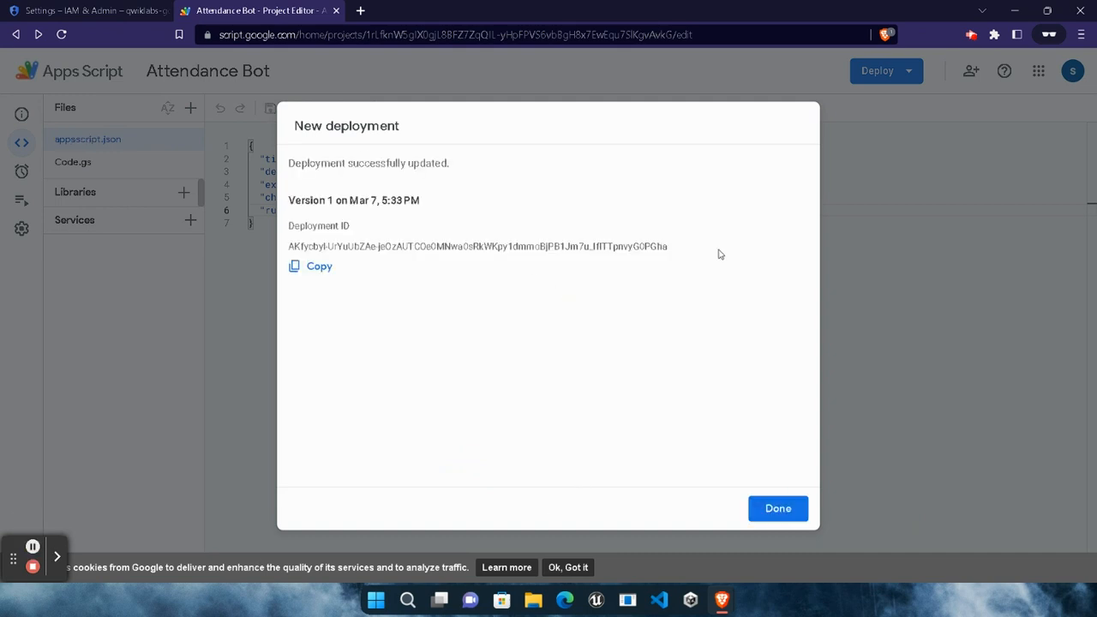
Copy the deployment ID, keep it in a new browser tab's address bar, and finish the new deployment dialog.
left_click(312, 275)
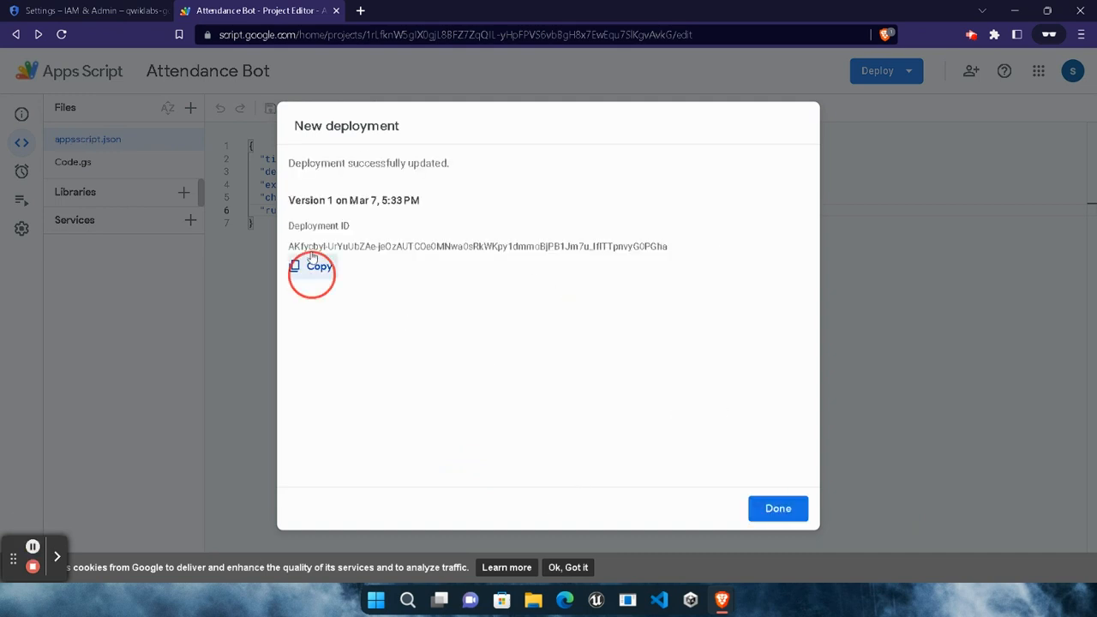
left_click(362, 10)
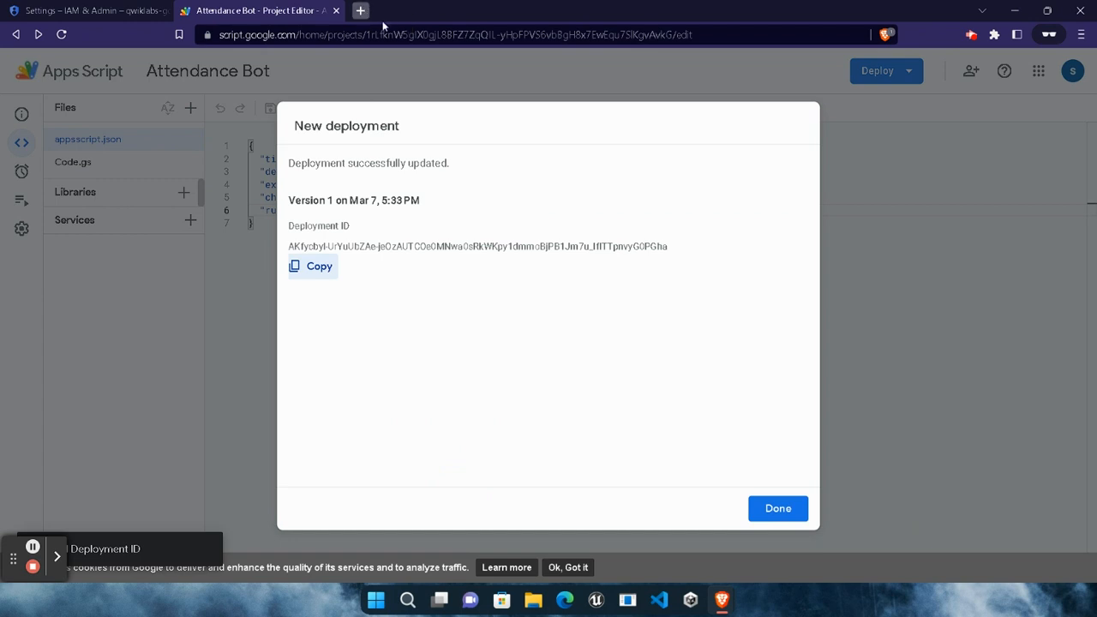
key("ctrl+v")
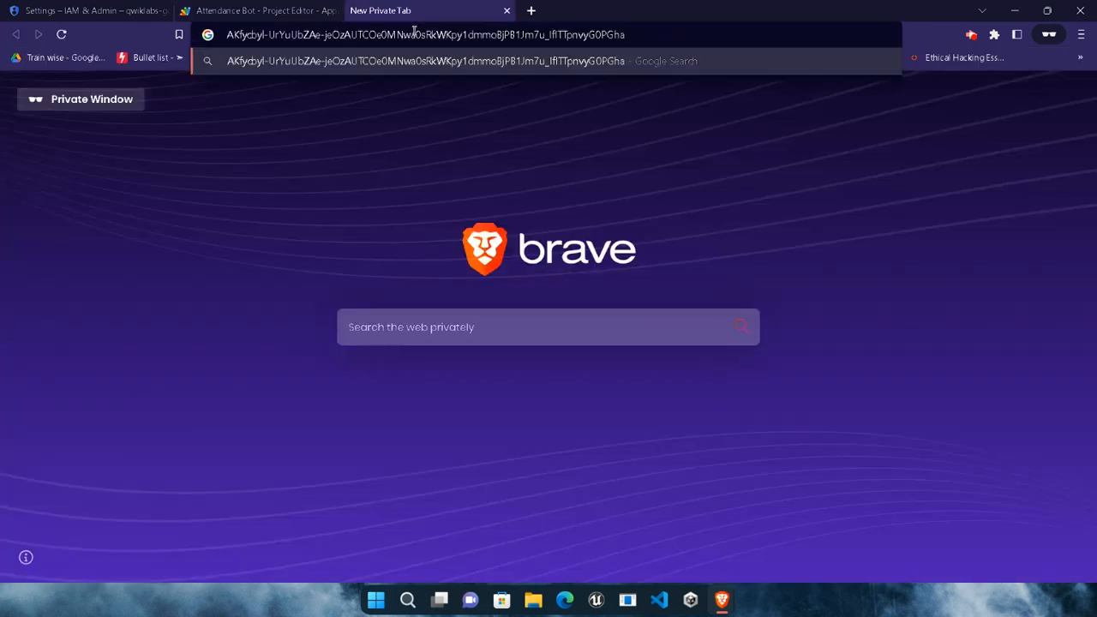
left_click(240, 12)
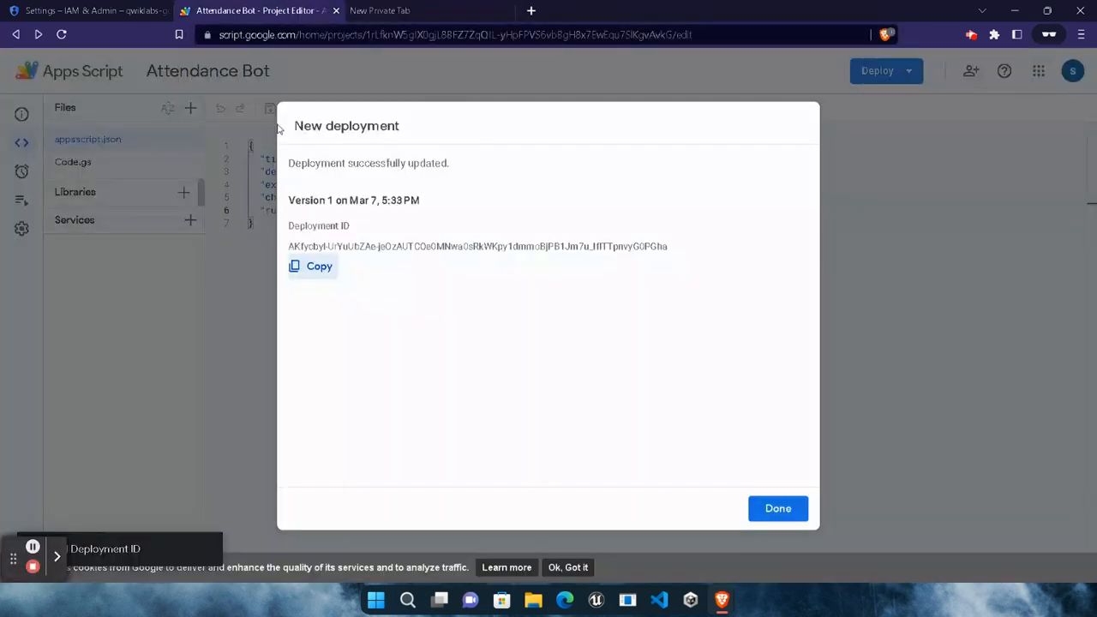
left_click(777, 508)
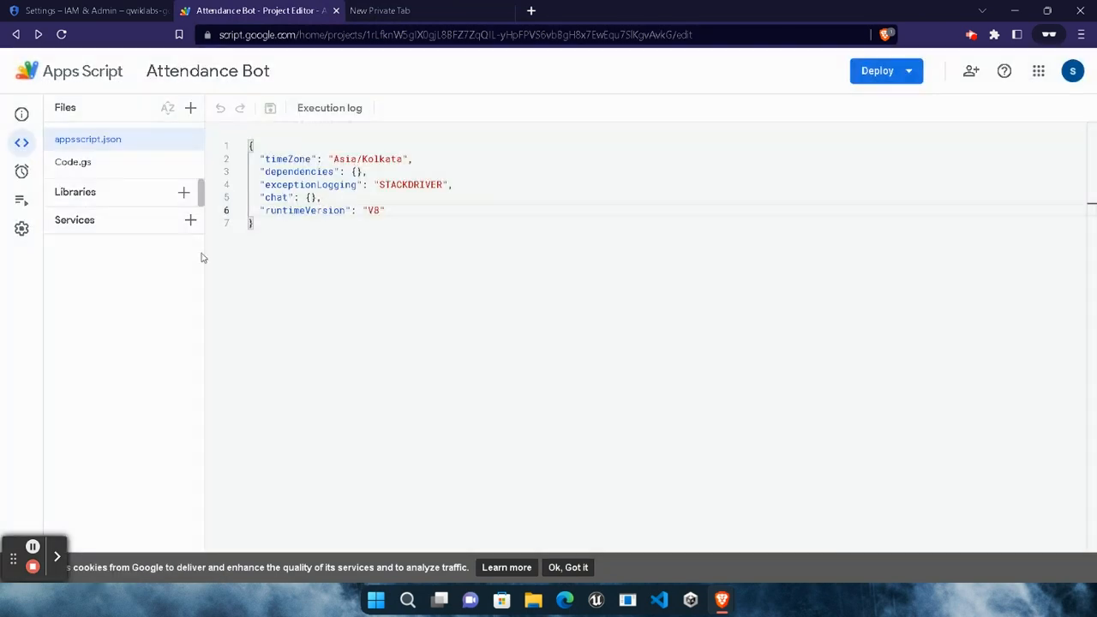
Check the lab's publishing instructions, then search the Google Cloud console for api and open the APIs & Services Library.
left_click(86, 10)
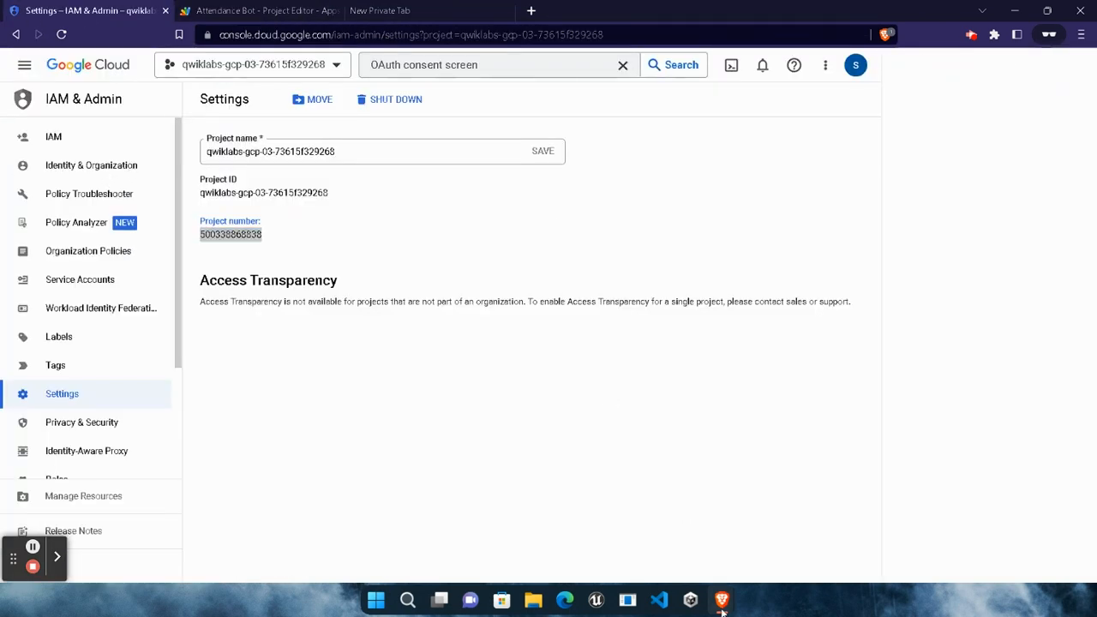
mouse_move(722, 599)
left_click(507, 520)
scroll(585, 459, "down", 3)
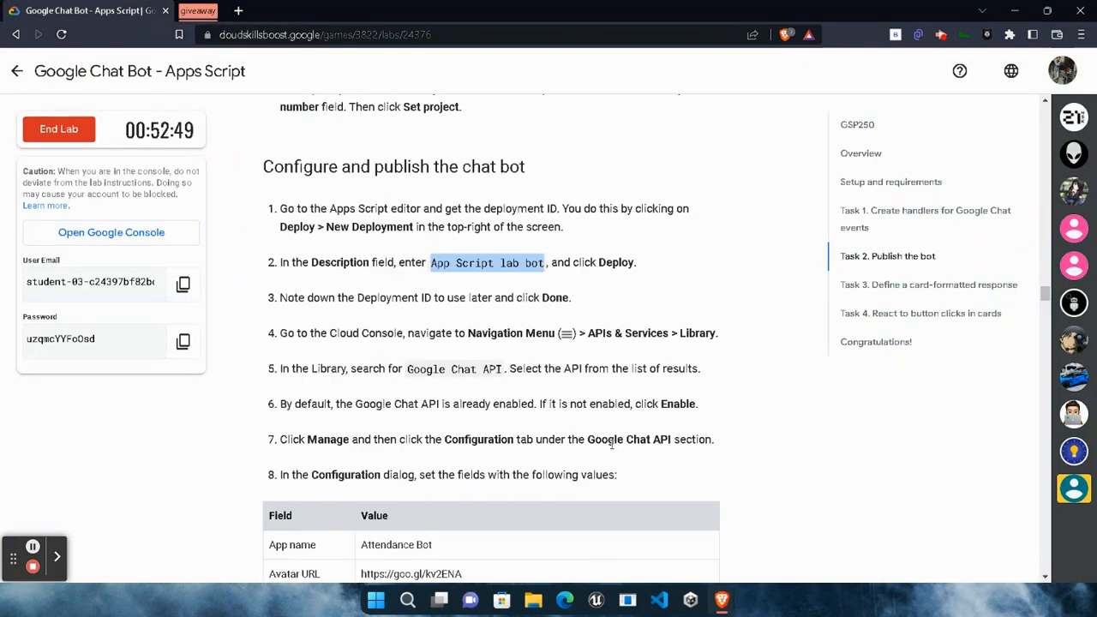
mouse_move(722, 599)
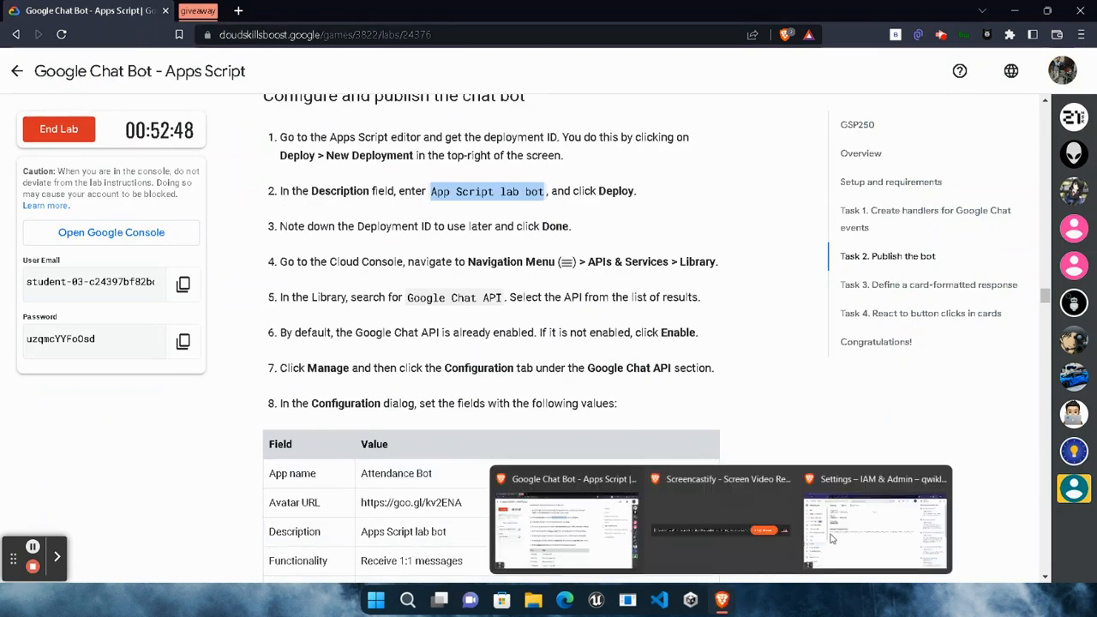
left_click(1003, 489)
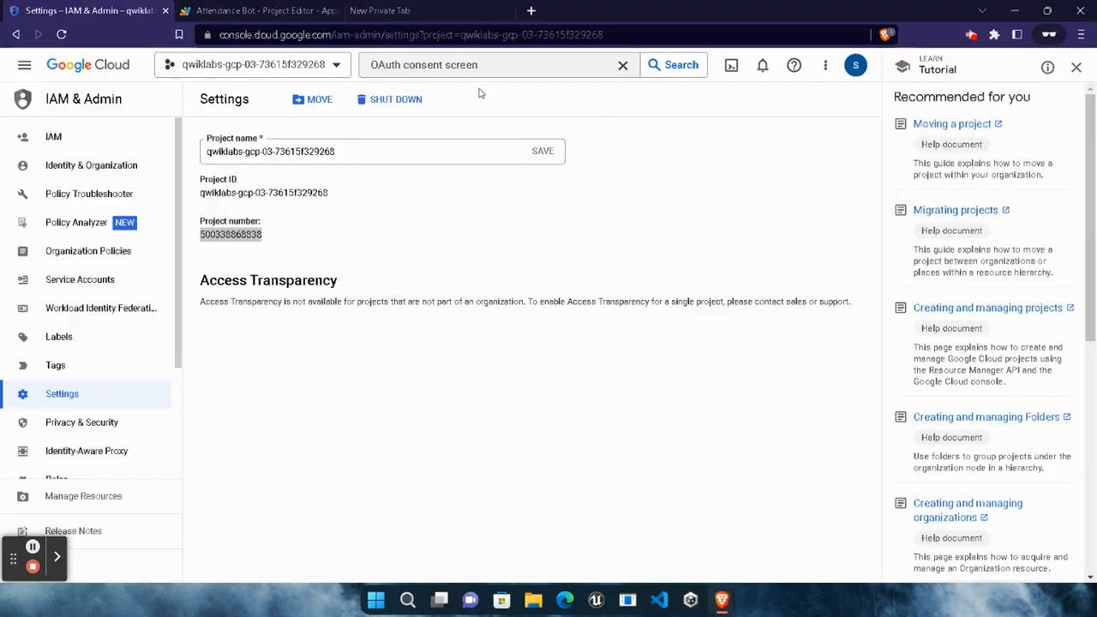
left_click(622, 67)
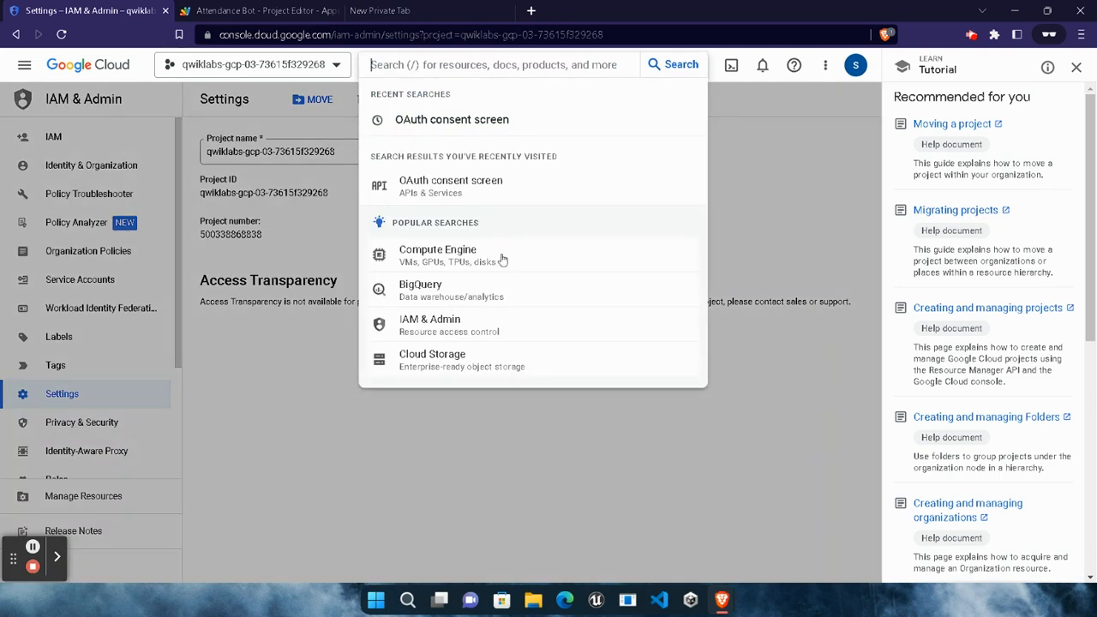
type("api")
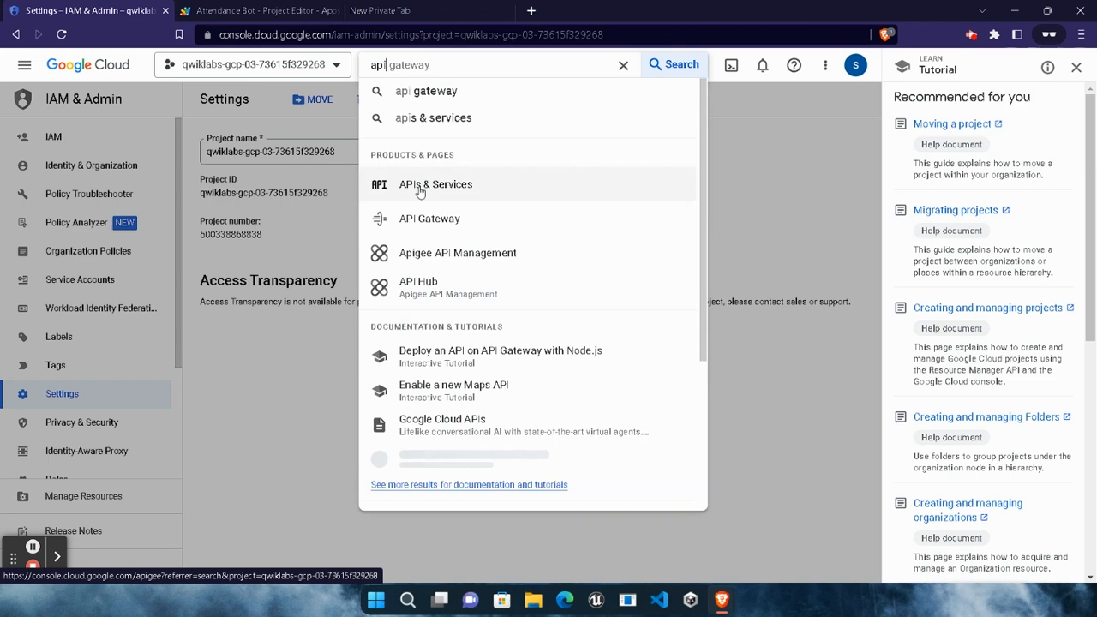
left_click(419, 188)
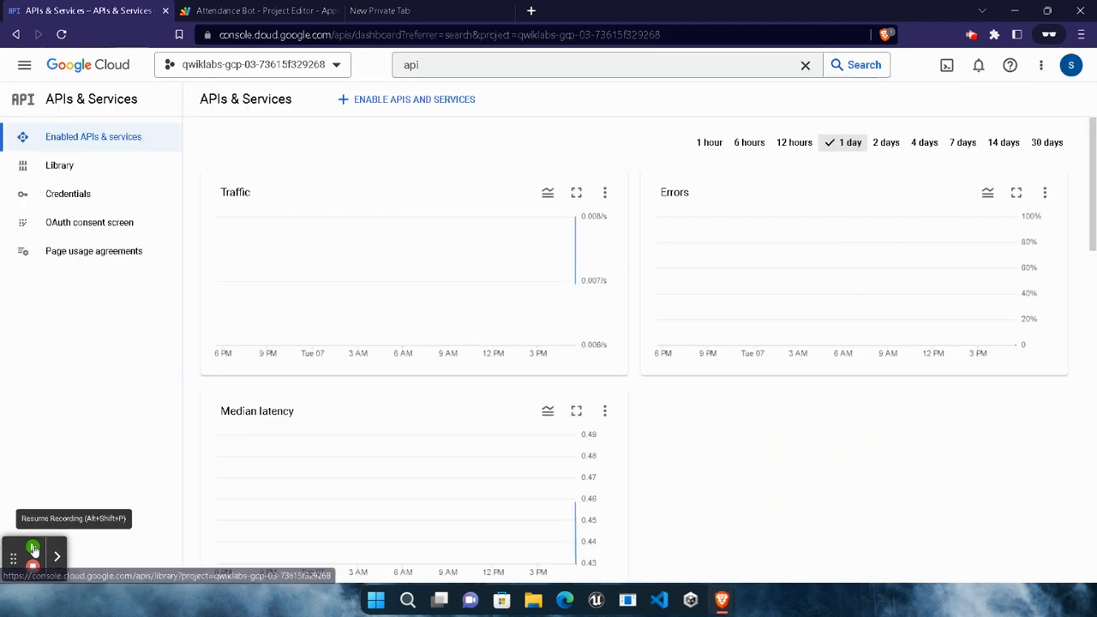
left_click(74, 168)
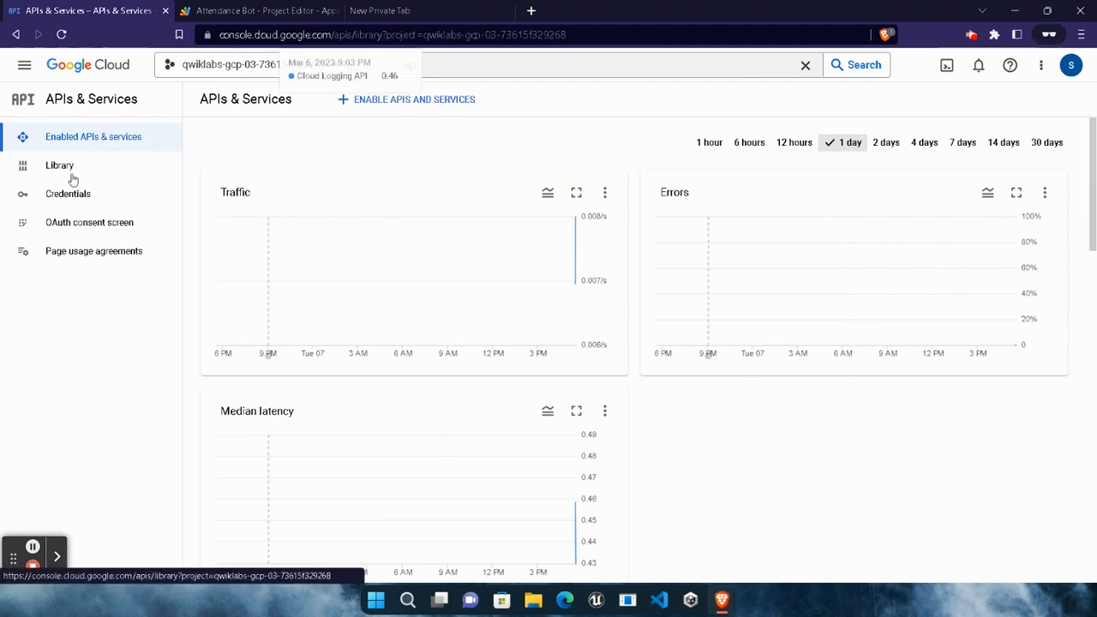
left_click(33, 548)
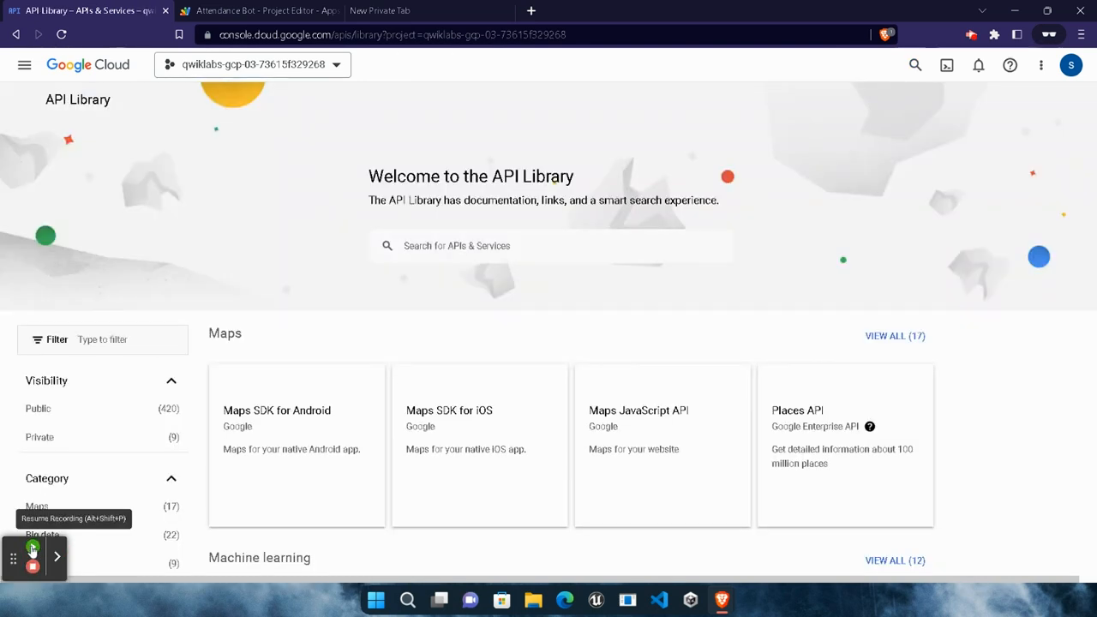
left_click(32, 548)
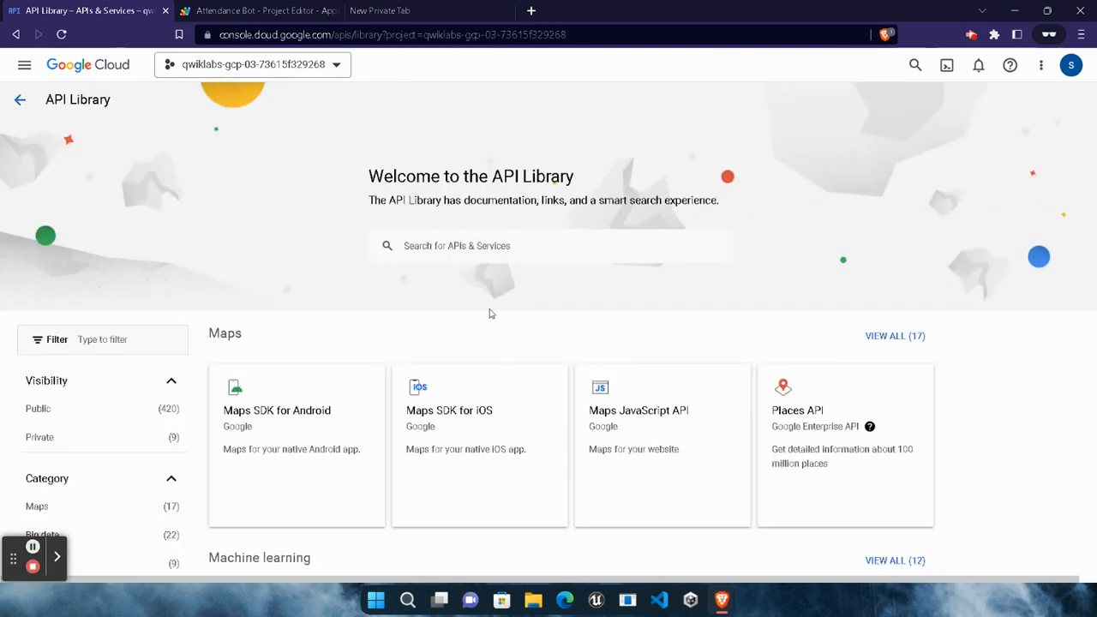
Search the API Library for Google Chat Api, select Google Chat API and open its management page.
left_click(511, 246)
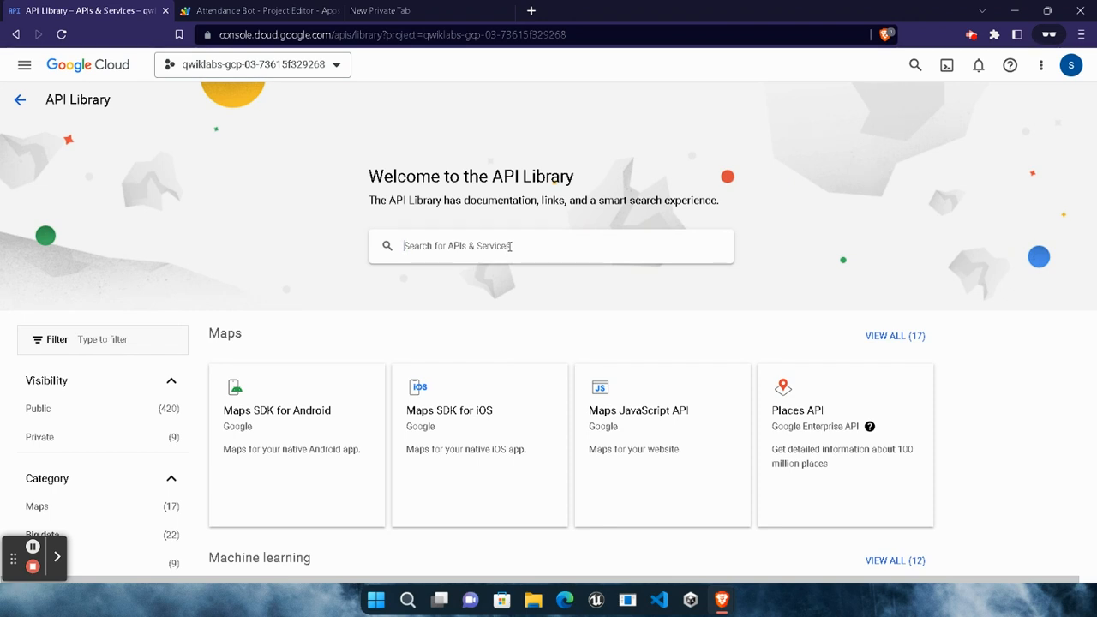
type("Google Chat Api")
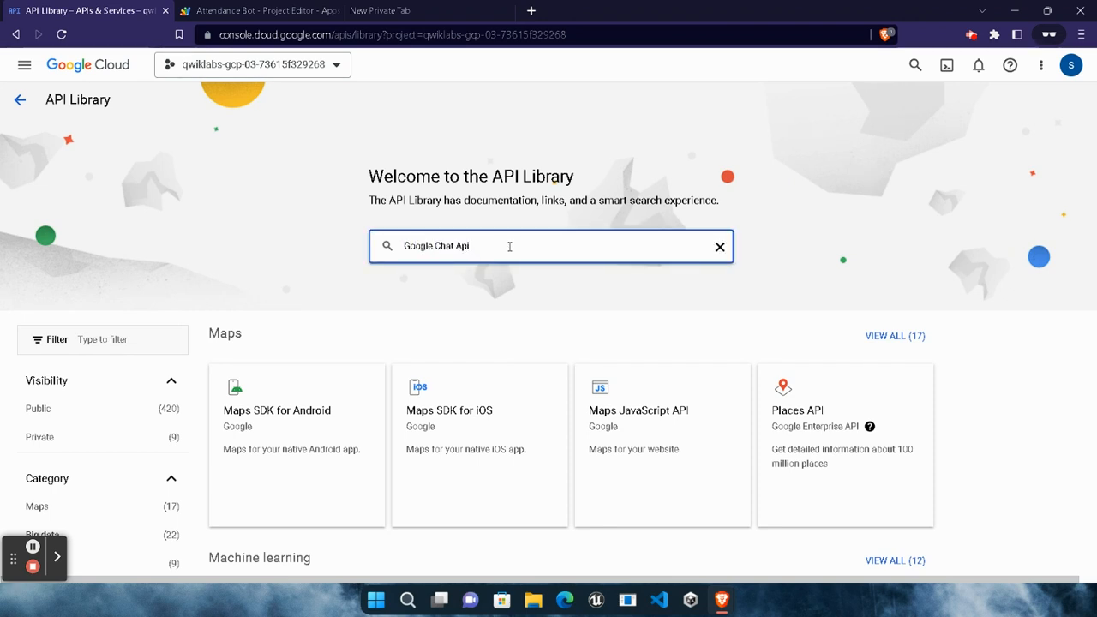
key("Return")
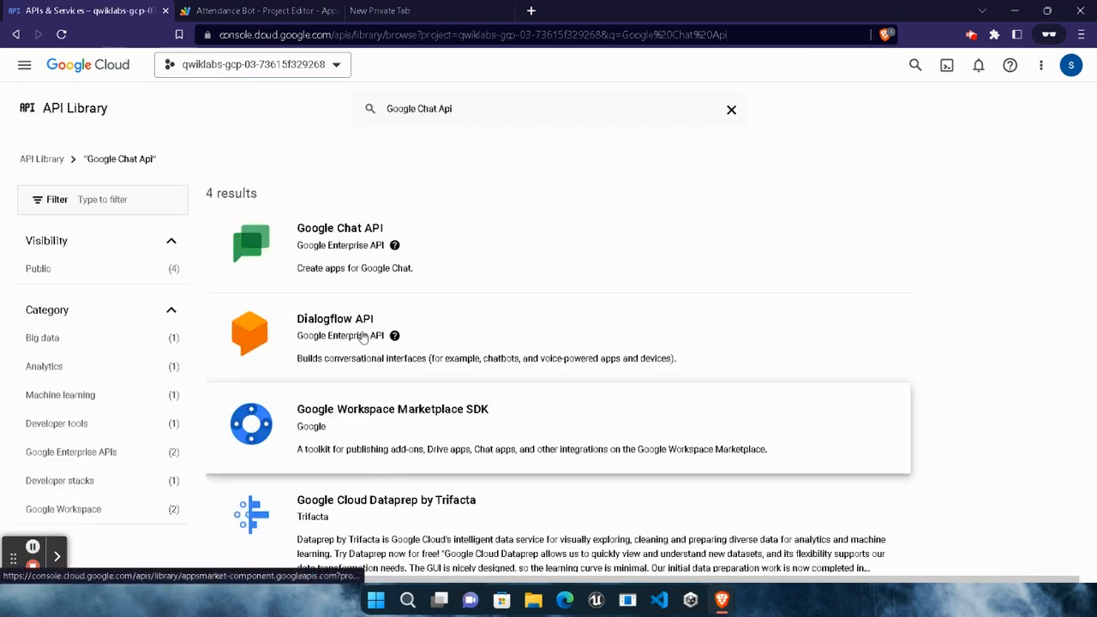
left_click(381, 236)
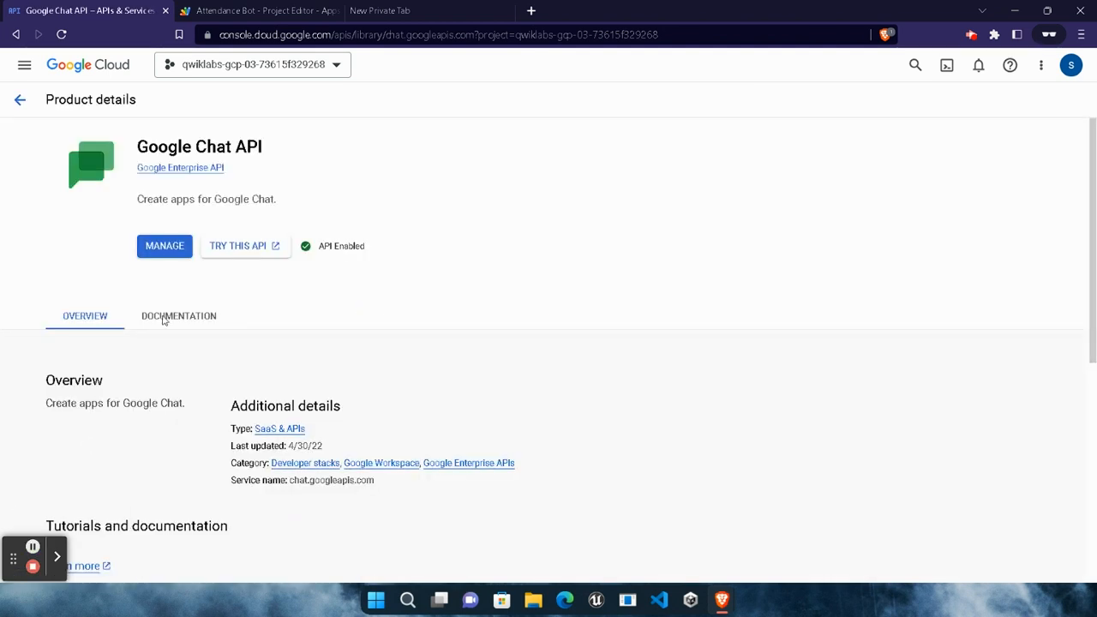
left_click(176, 247)
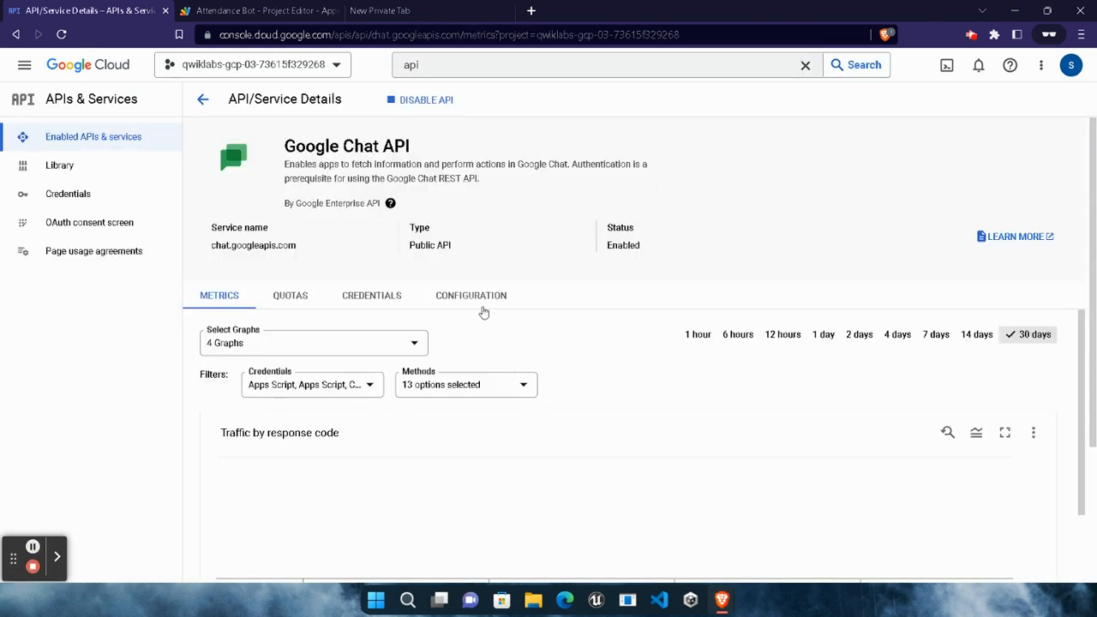
Open the Google Chat API configuration and copy the app name Attendance Bot from the lab instructions into it.
left_click(483, 295)
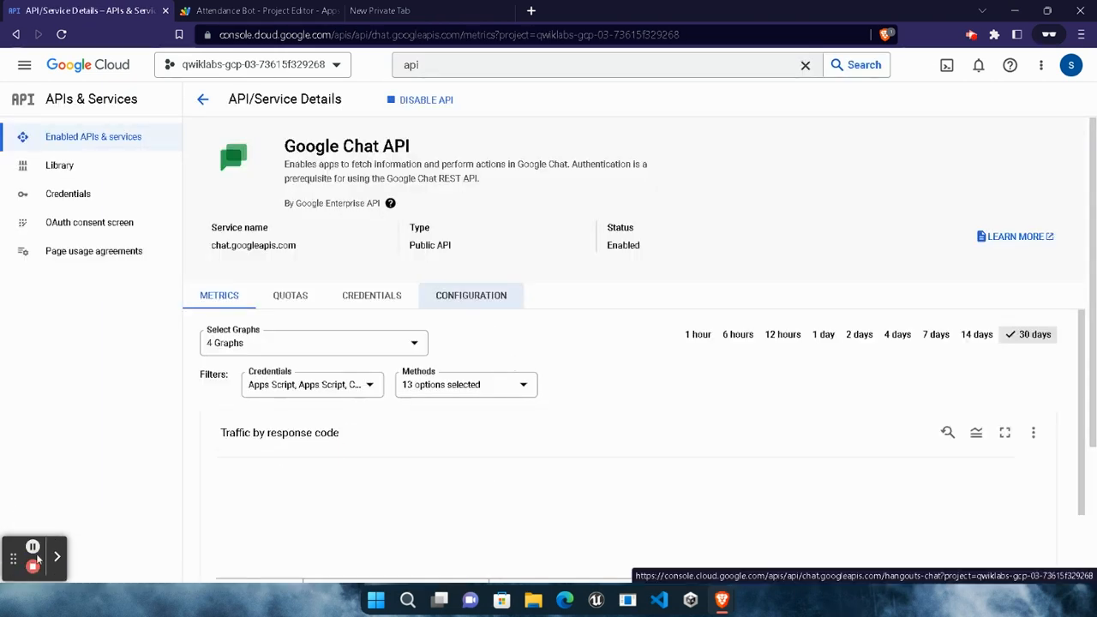
left_click(729, 599)
left_click(361, 473)
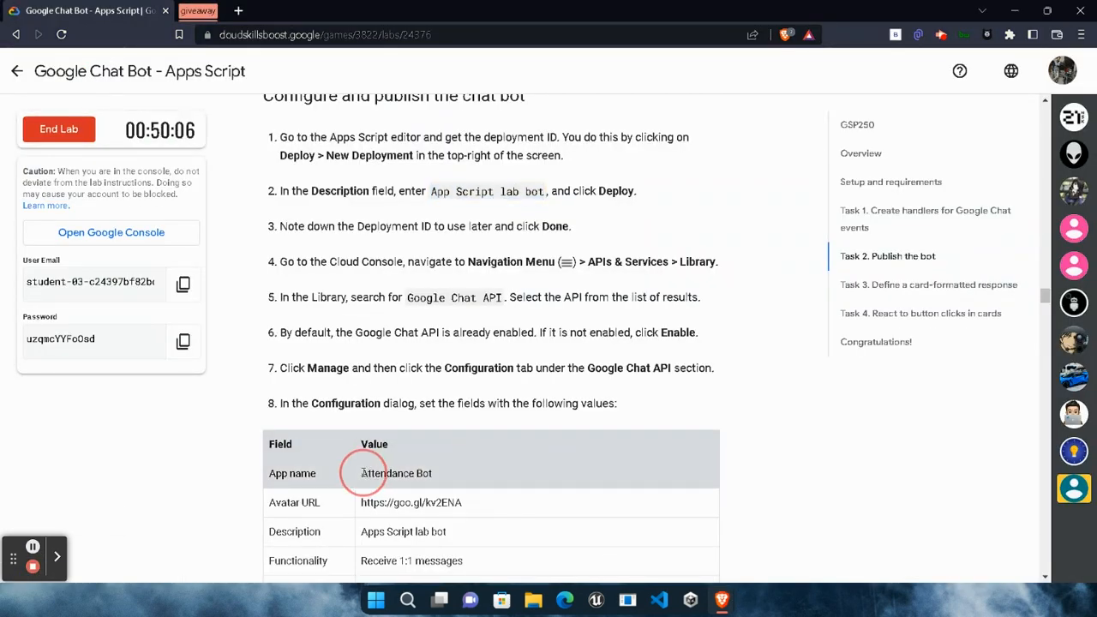
left_click_drag(362, 473, 448, 474)
key("ctrl+c")
mouse_move(745, 595)
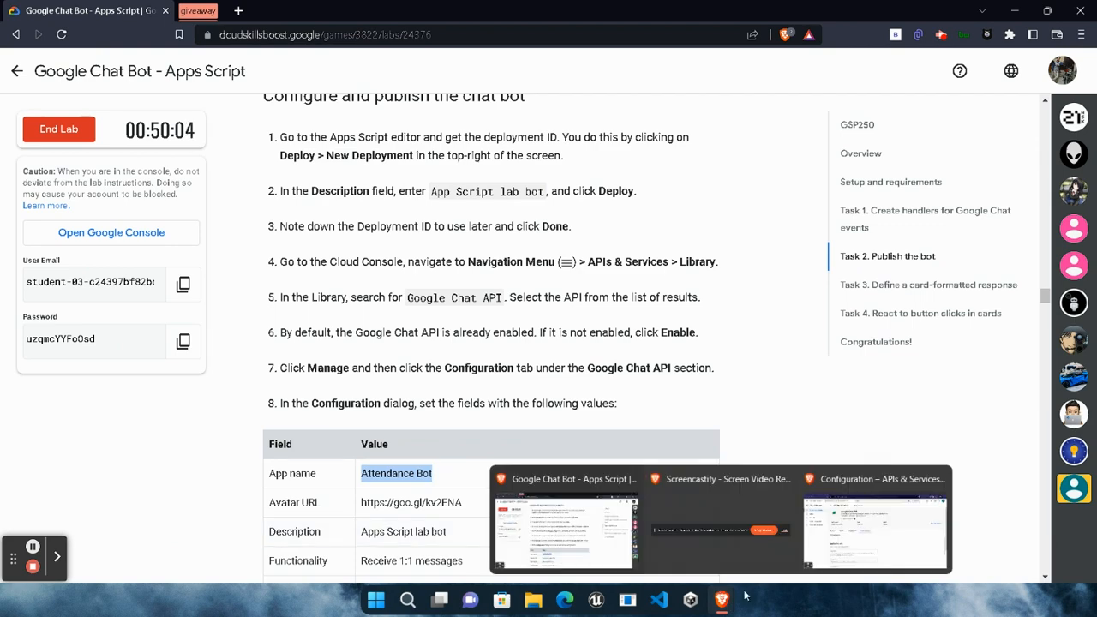
left_click(874, 518)
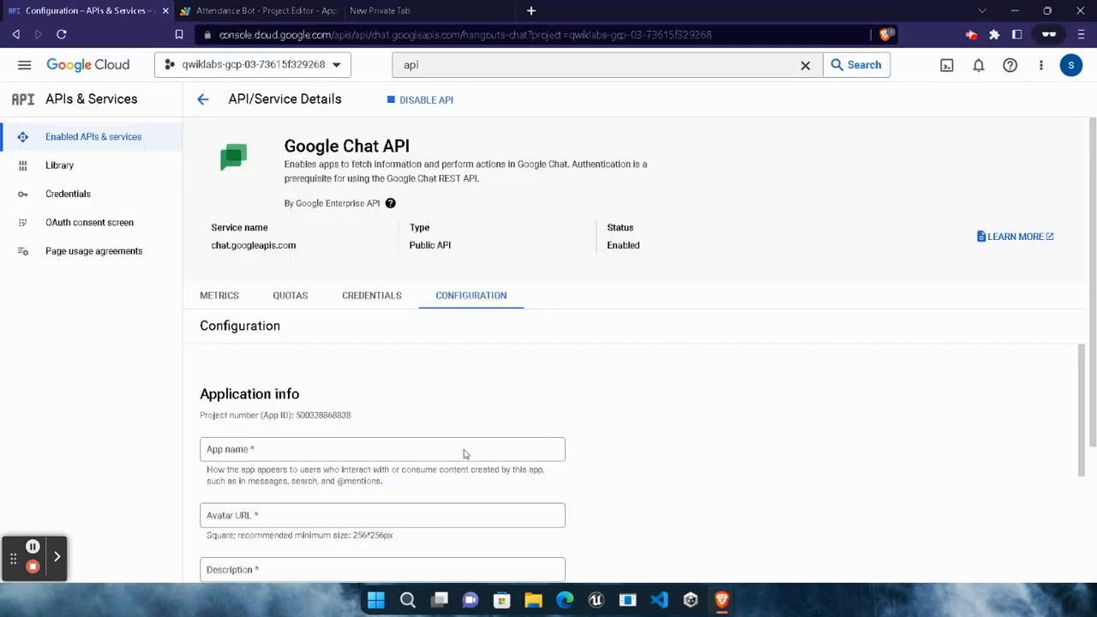
left_click(460, 449)
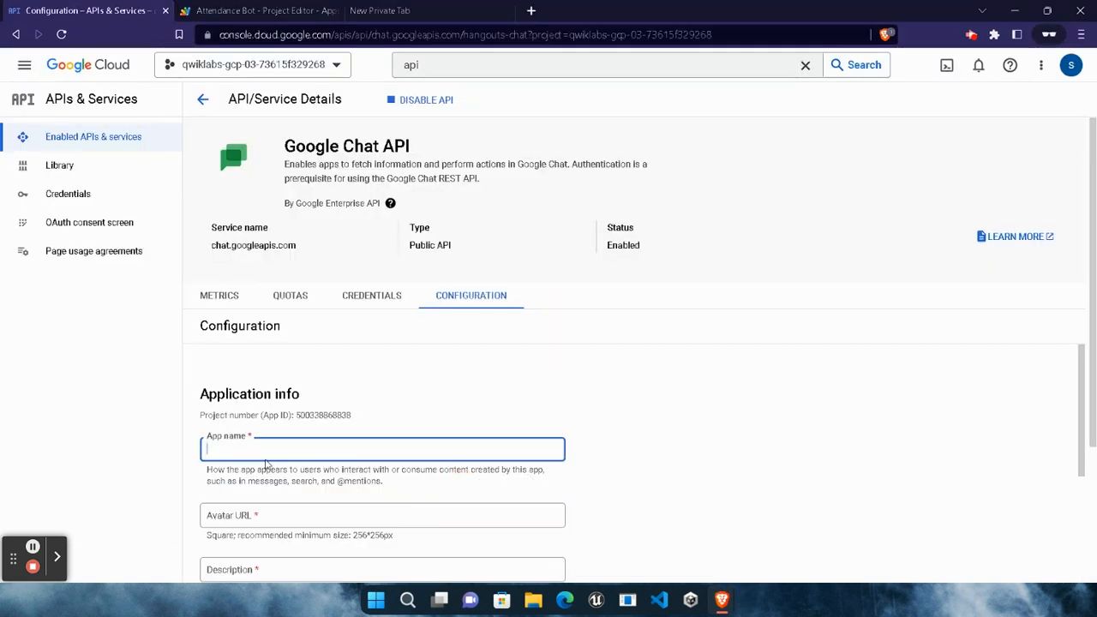
key("ctrl+v")
scroll(274, 462, "down", 2)
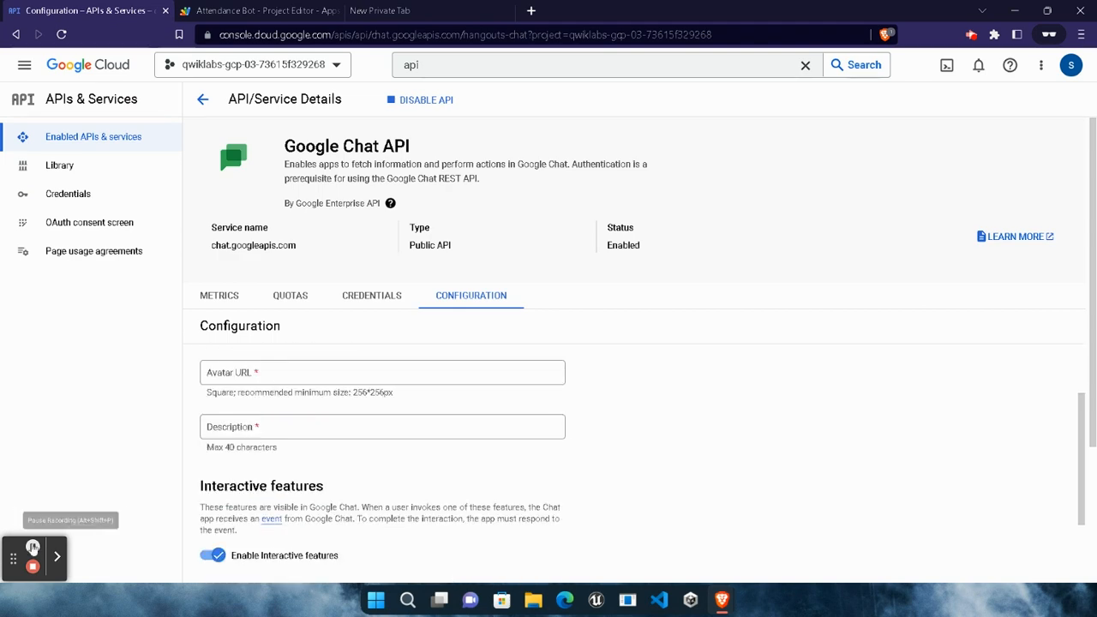
scroll(296, 505, "up", 2)
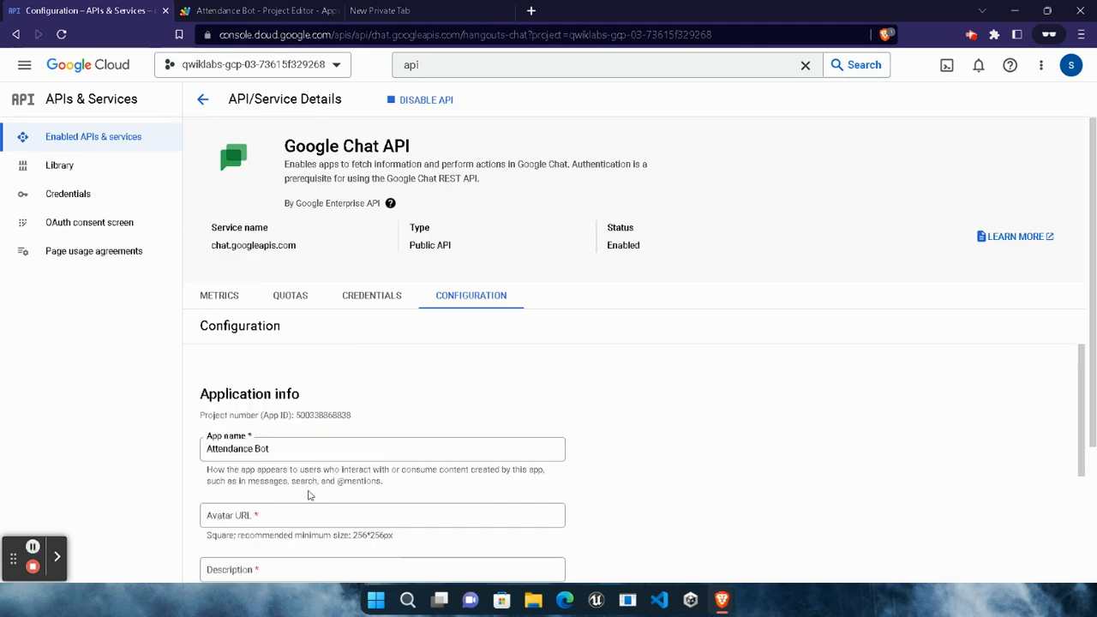
scroll(425, 516, "down", 1)
mouse_move(721, 600)
left_click(561, 446)
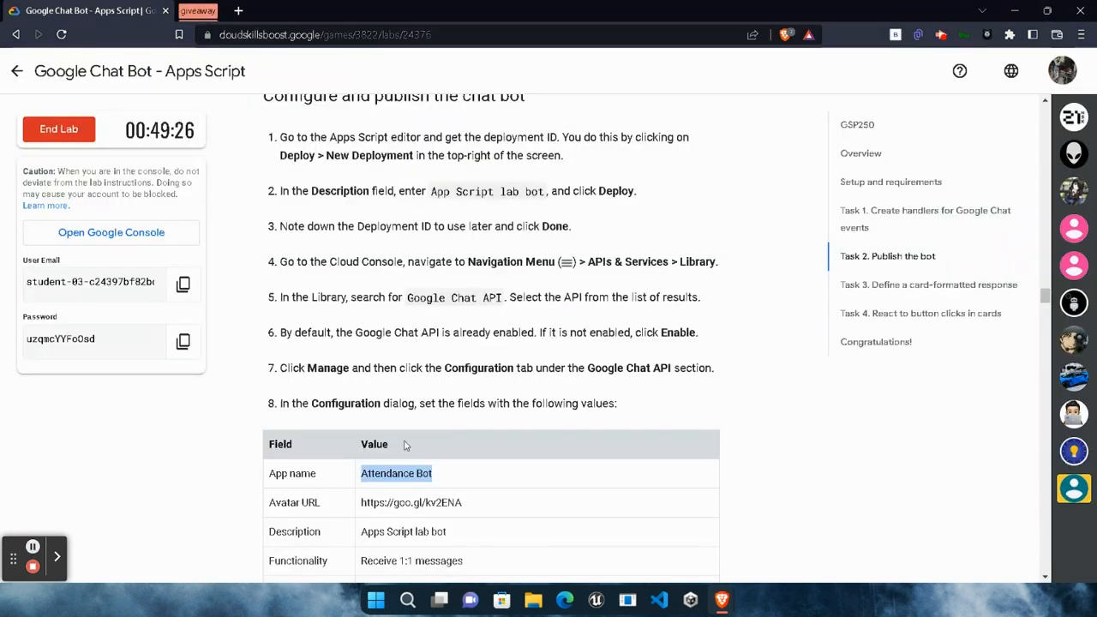
scroll(405, 445, "down", 2)
left_click(363, 360)
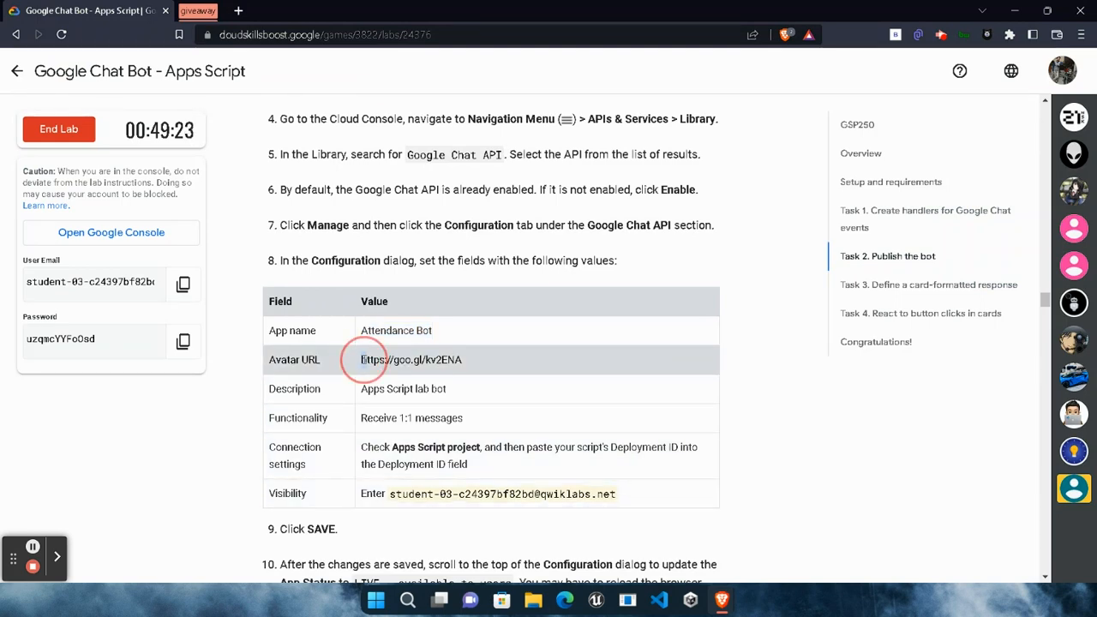
left_click_drag(364, 359, 478, 368)
key("ctrl+c")
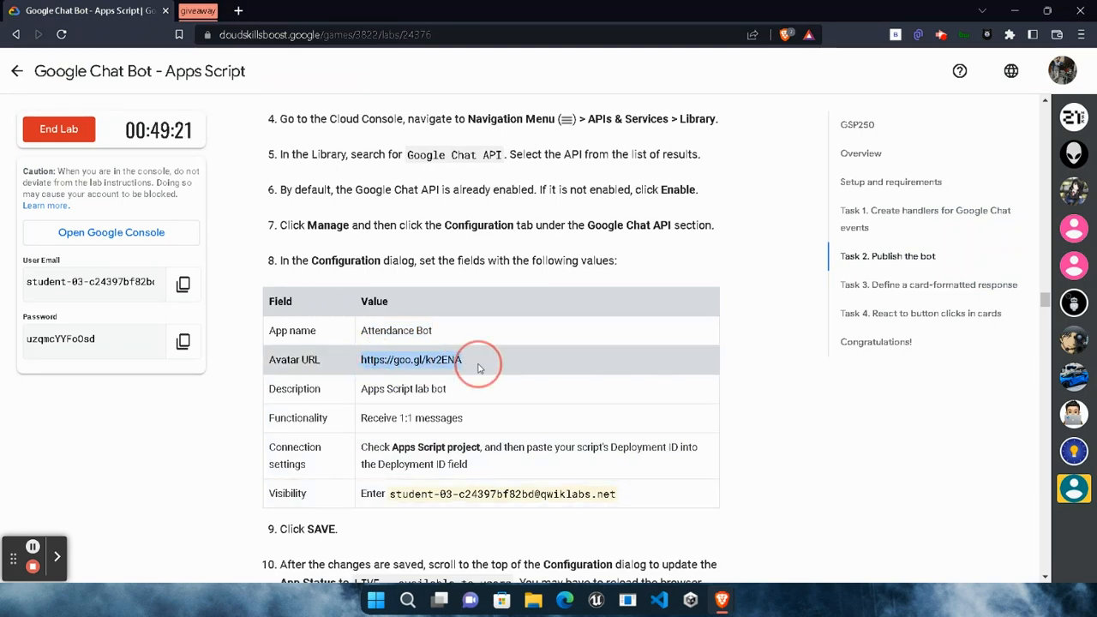
key("alt+Tab")
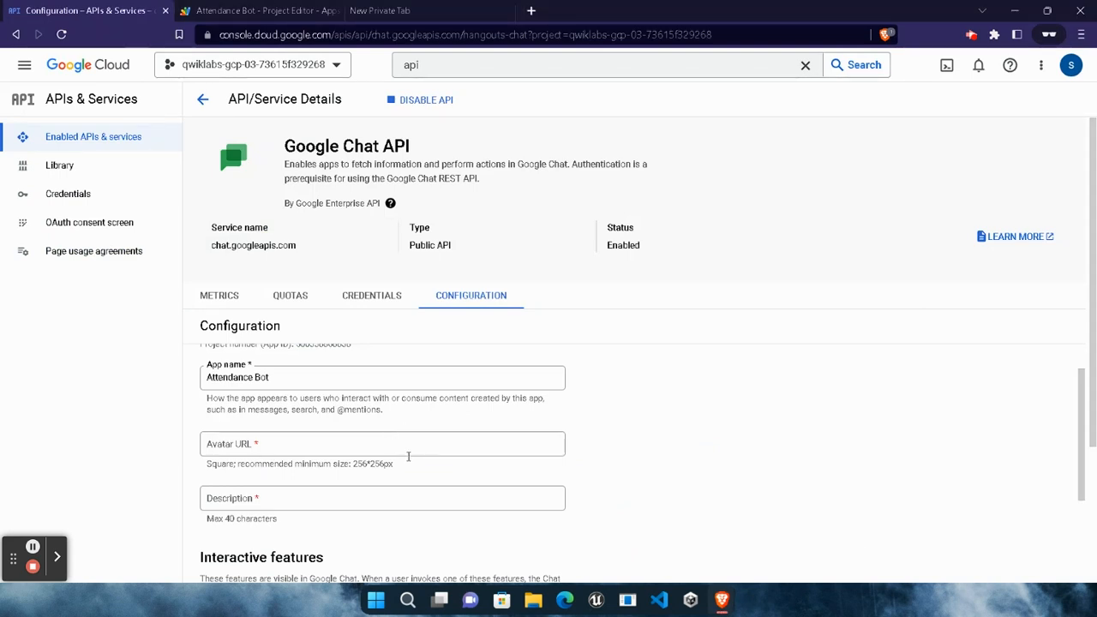
left_click(268, 435)
key("ctrl+v")
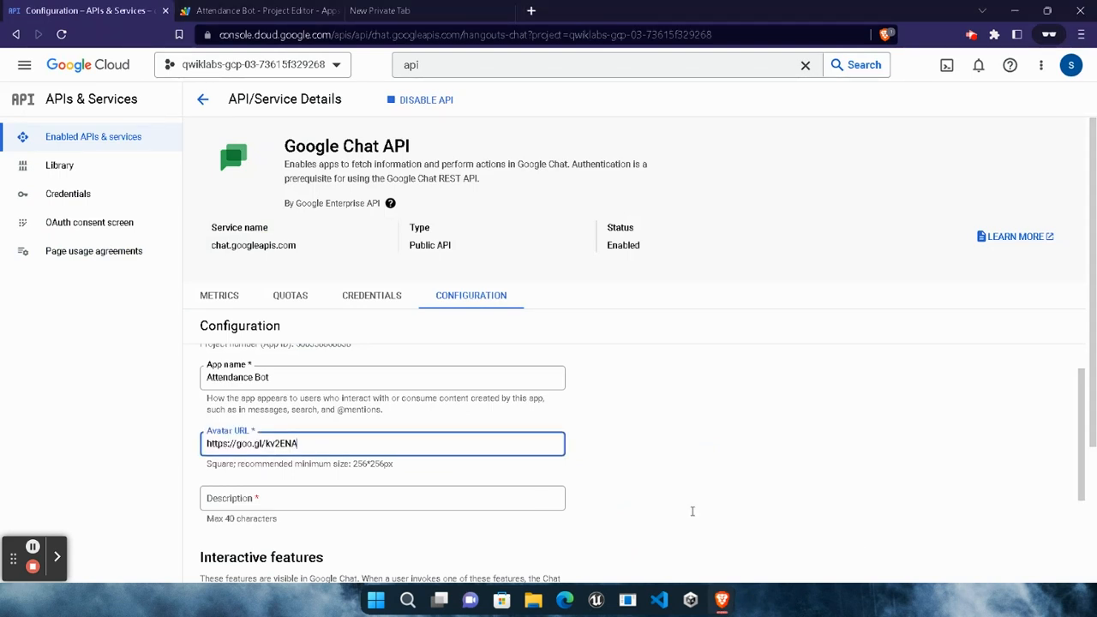
Copy the description Apps Script lab bot from the lab instructions into the Chat app configuration.
mouse_move(721, 600)
left_click(638, 561)
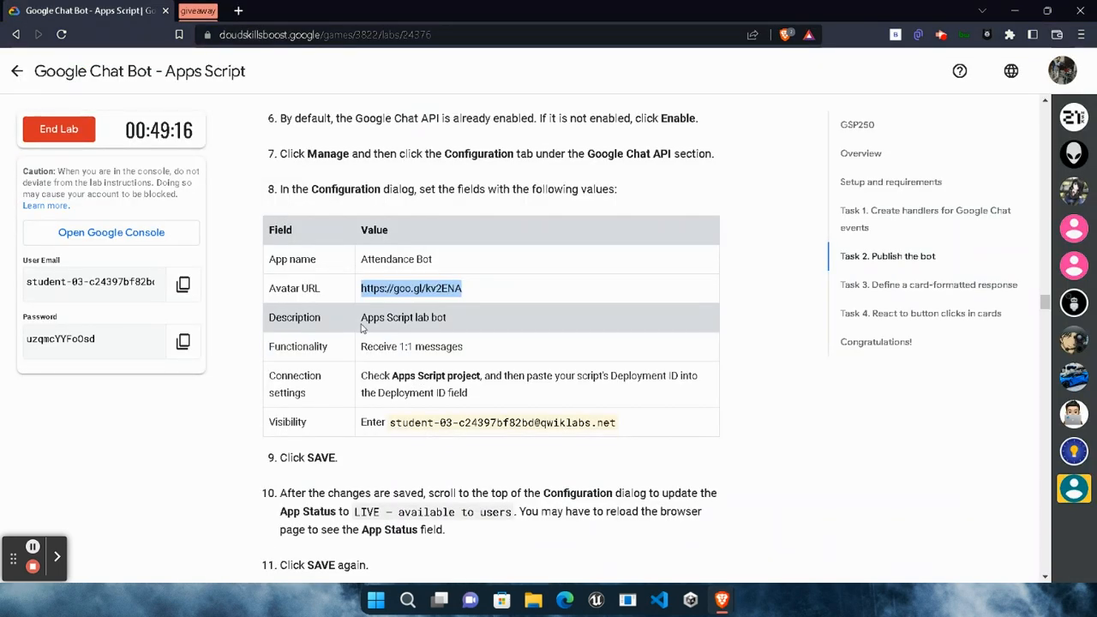
left_click_drag(361, 317, 447, 317)
key("ctrl+c")
mouse_move(722, 599)
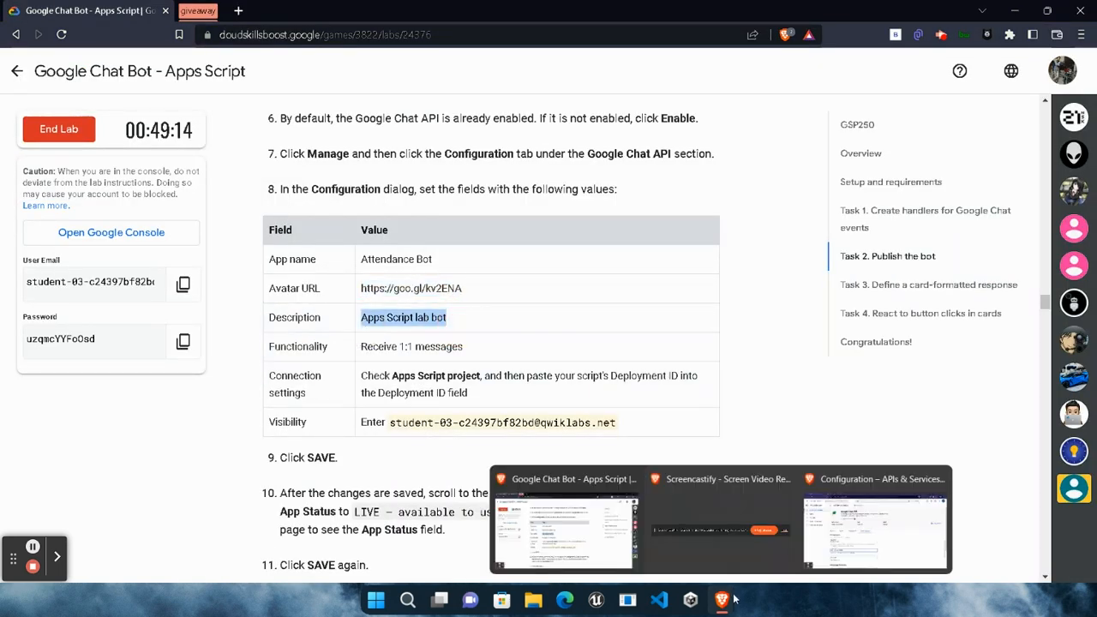
left_click(1002, 557)
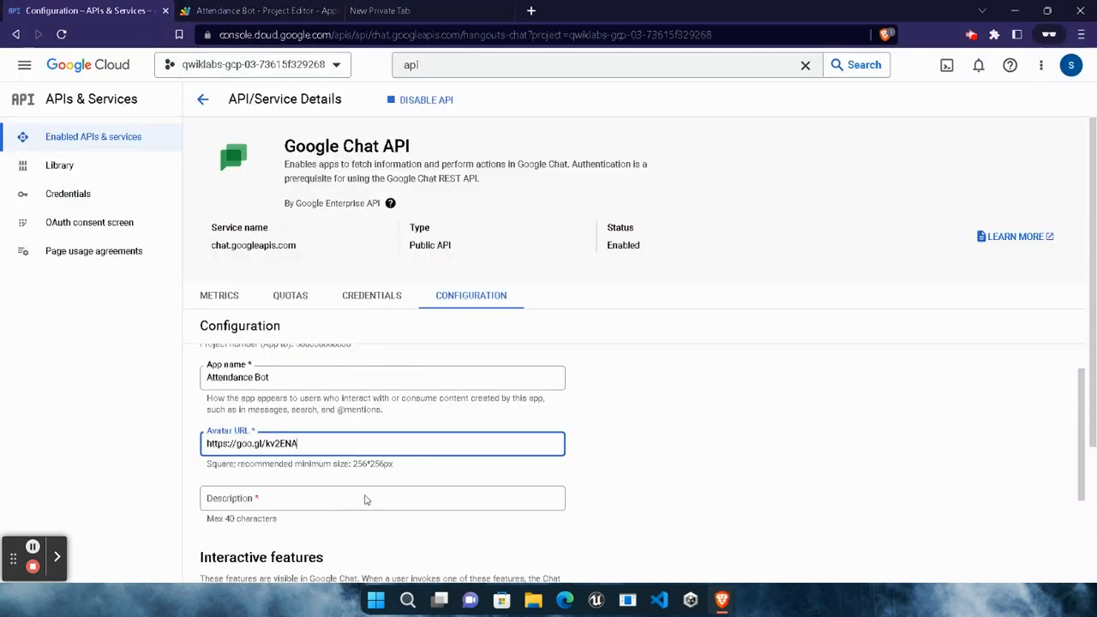
left_click(365, 499)
key("ctrl+v")
Set the connection settings to Apps Script project and paste the deployment ID kept in the spare browser tab.
scroll(365, 499, "down", 5)
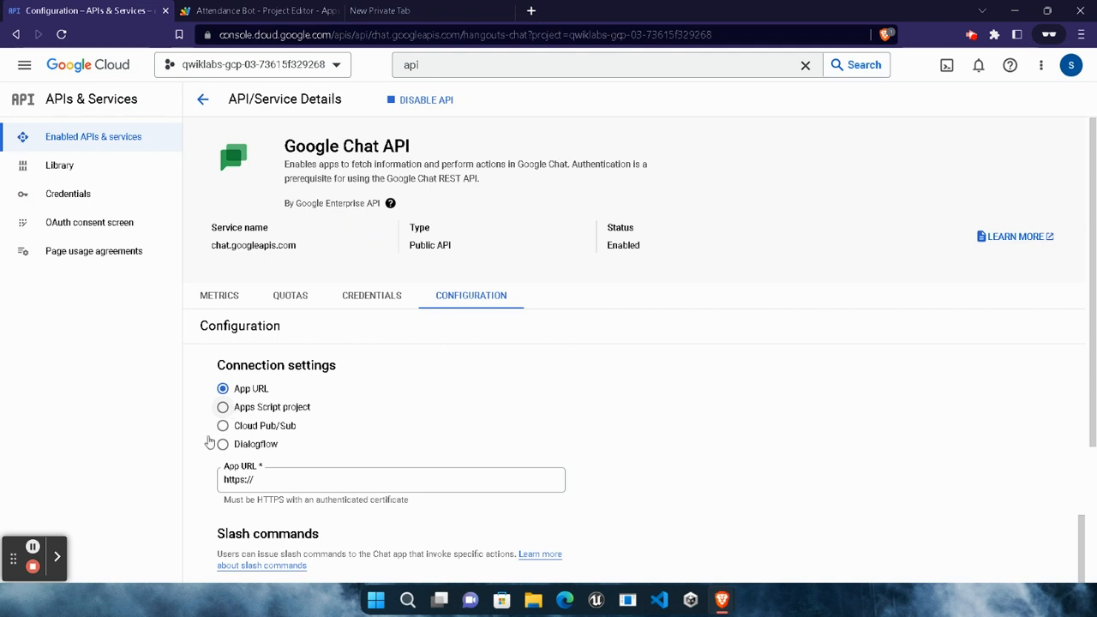
left_click(33, 547)
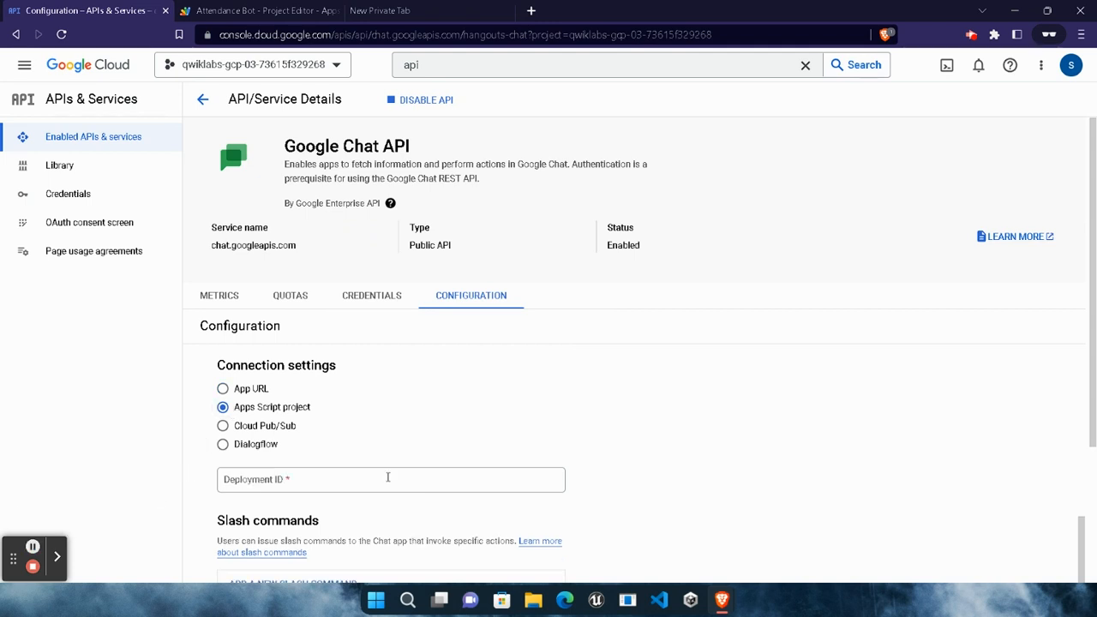
left_click(454, 11)
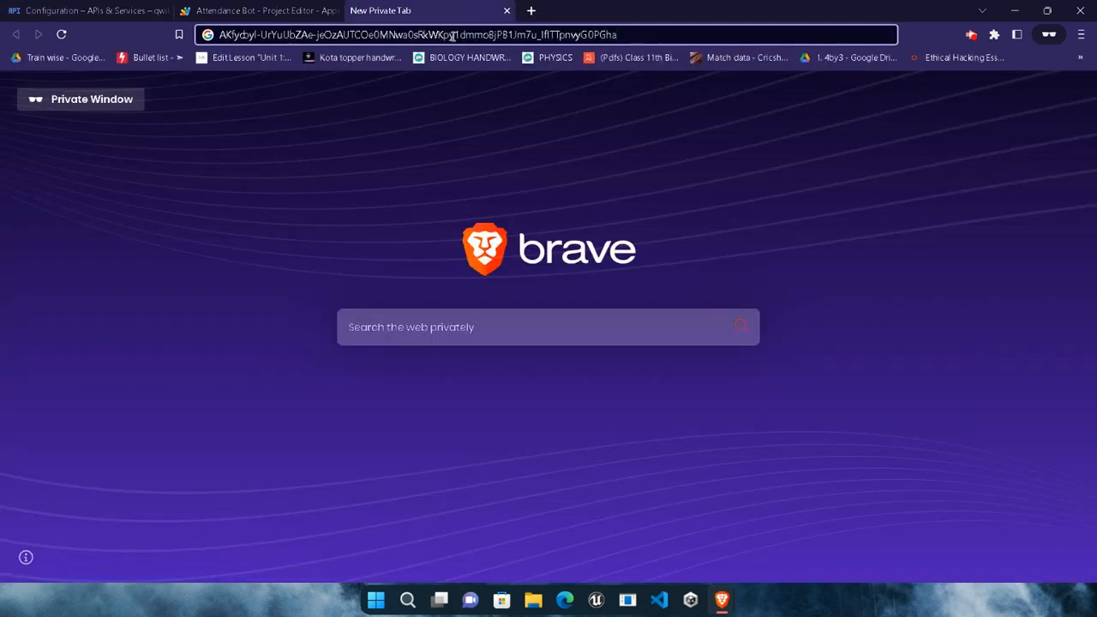
left_click(451, 34)
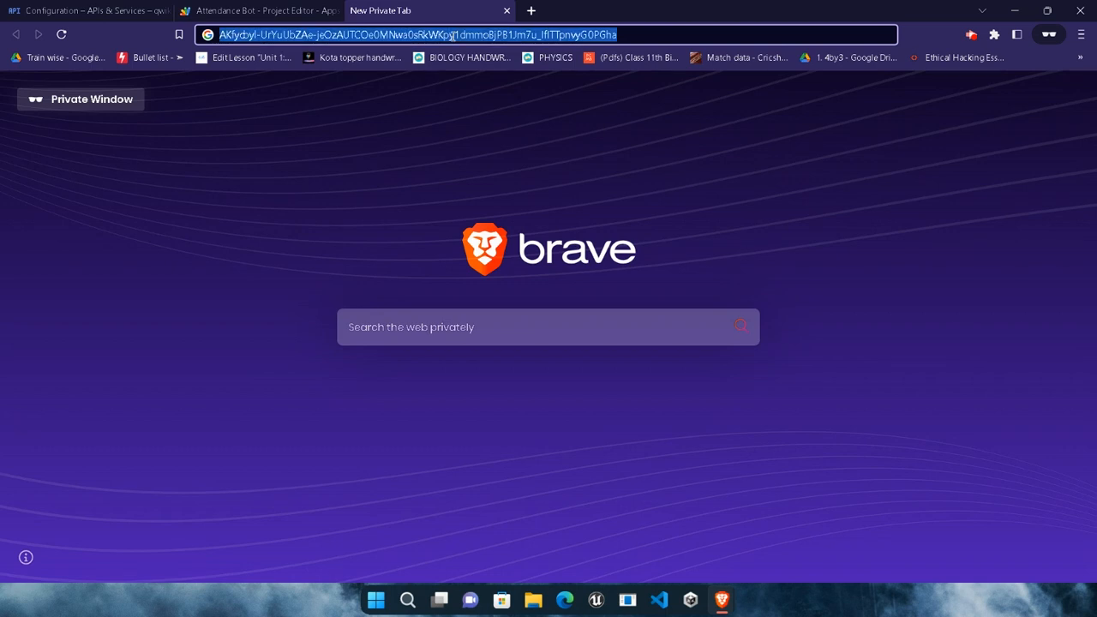
left_click(261, 11)
left_click(95, 10)
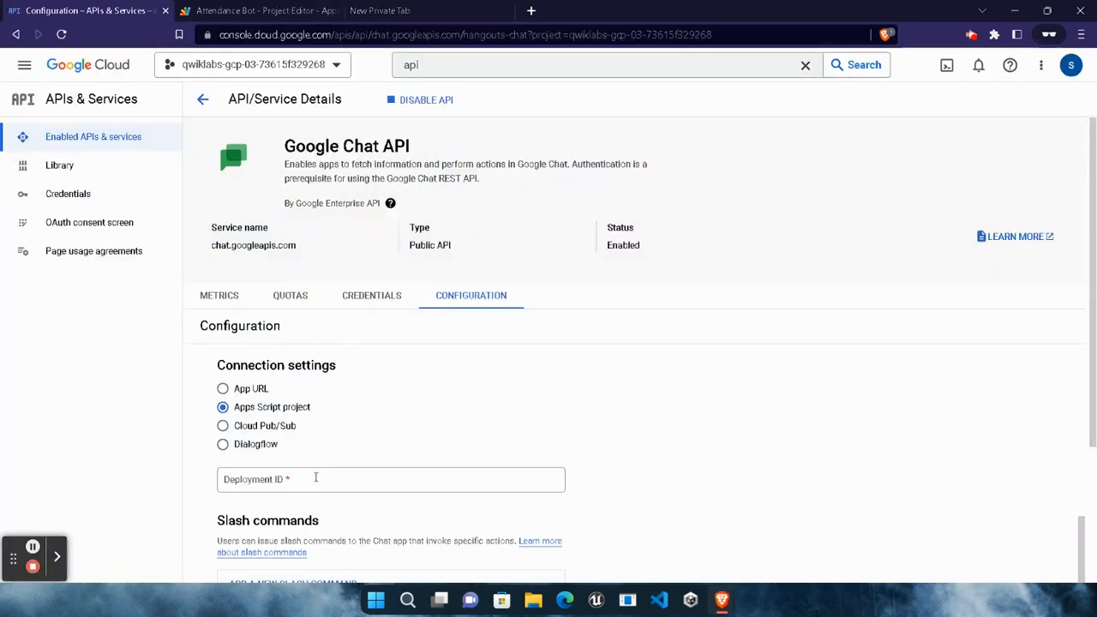
left_click(315, 478)
key("ctrl+v")
Copy the student email from the lab instructions into the Visibility setting, and save the configuration with Log errors to Logging enabled.
scroll(296, 484, "down", 4)
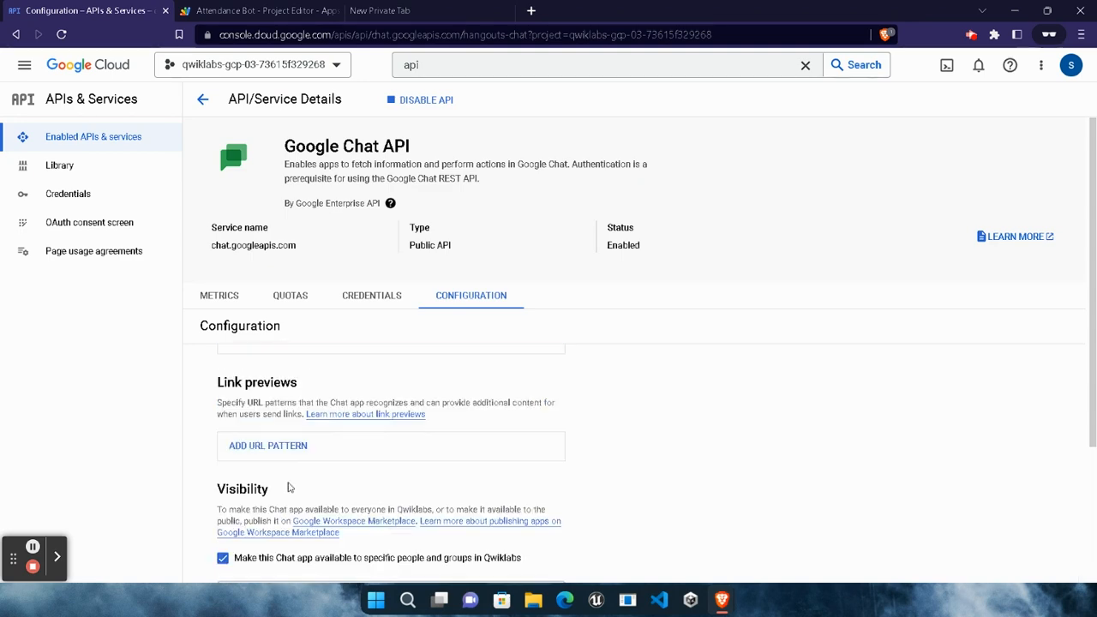
scroll(289, 487, "down", 2)
mouse_move(721, 600)
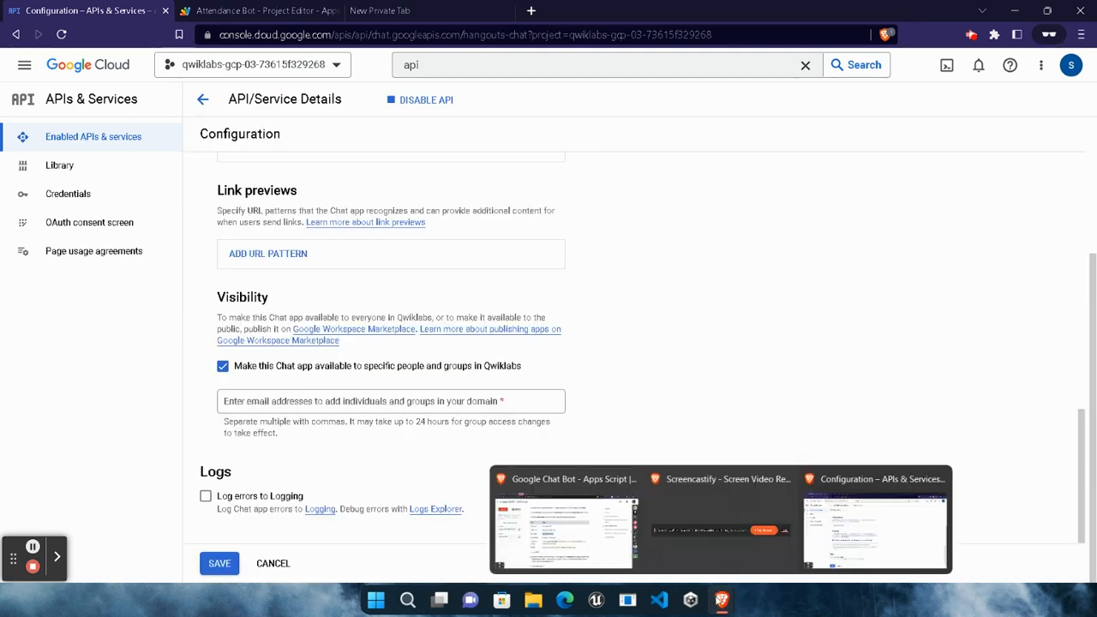
left_click(571, 536)
left_click_drag(389, 426, 621, 425)
key("ctrl+c")
mouse_move(722, 600)
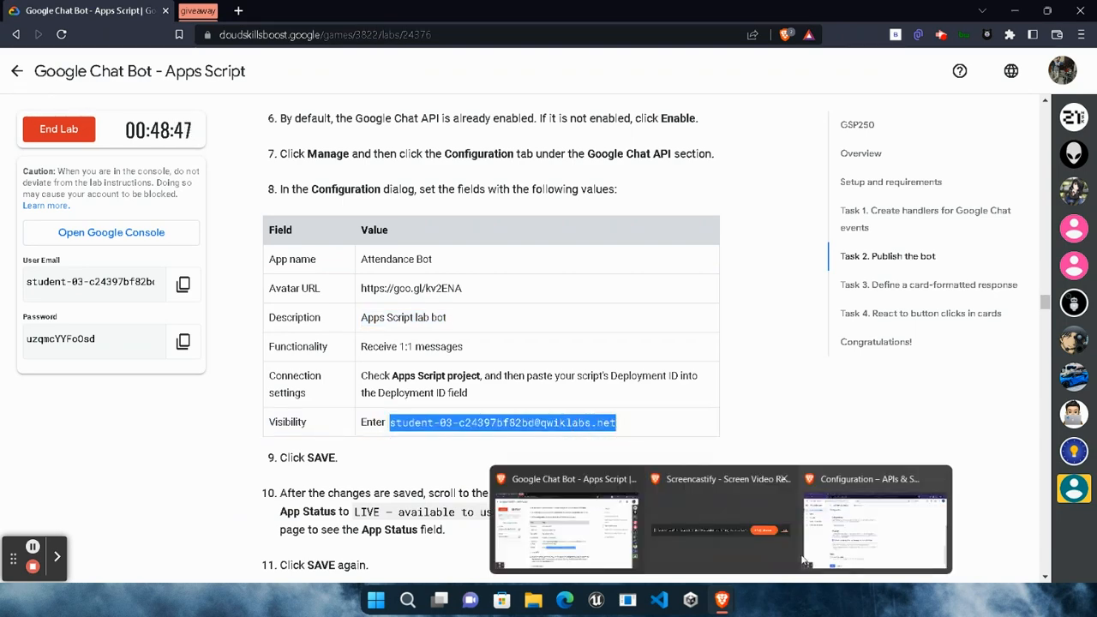
left_click(967, 548)
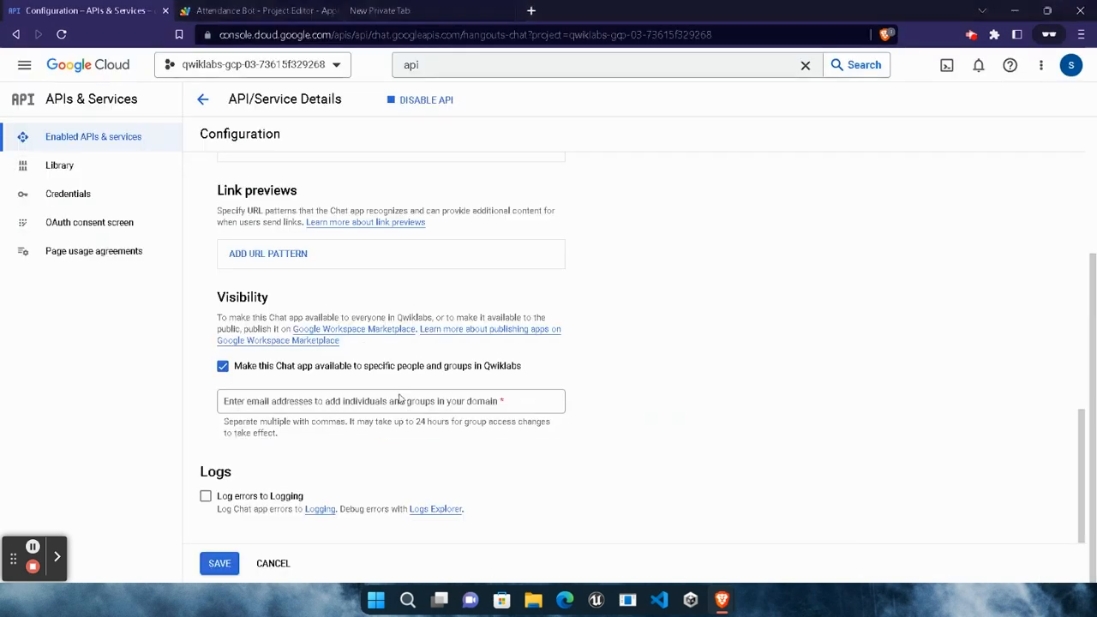
left_click(260, 408)
key("ctrl+v")
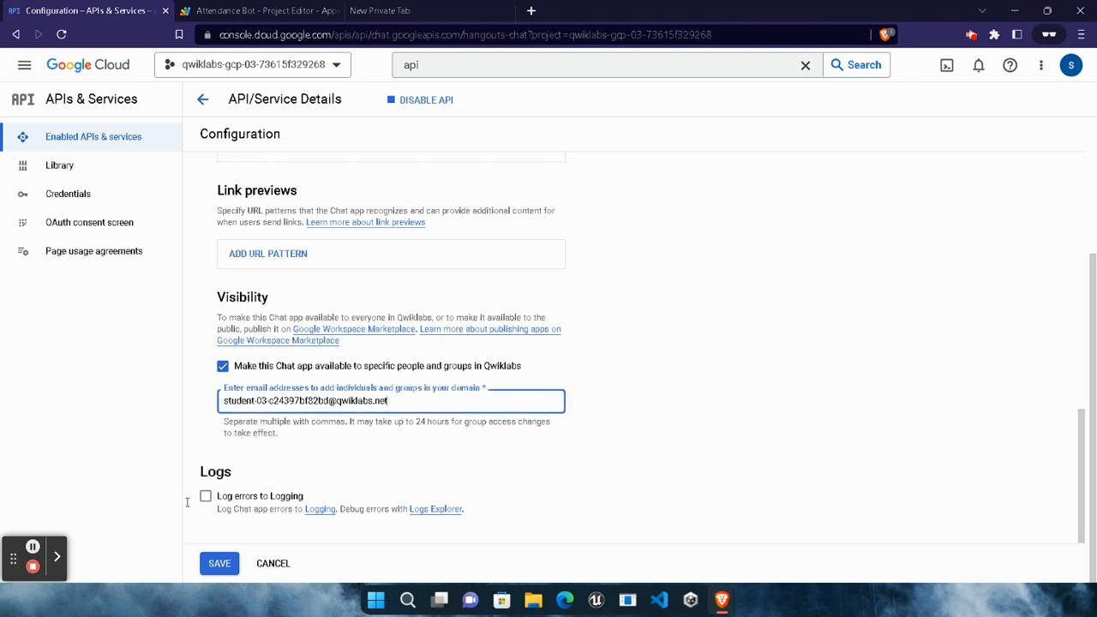
left_click(216, 565)
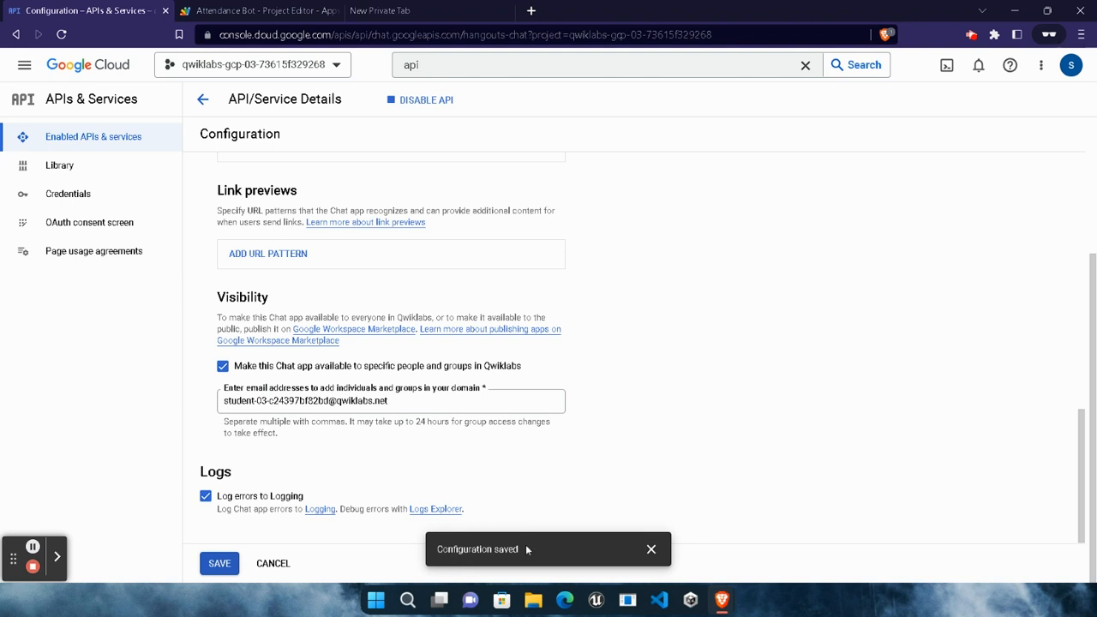
Reload the Chat API configuration to check the App status, and save the configuration again.
scroll(739, 456, "up", 15)
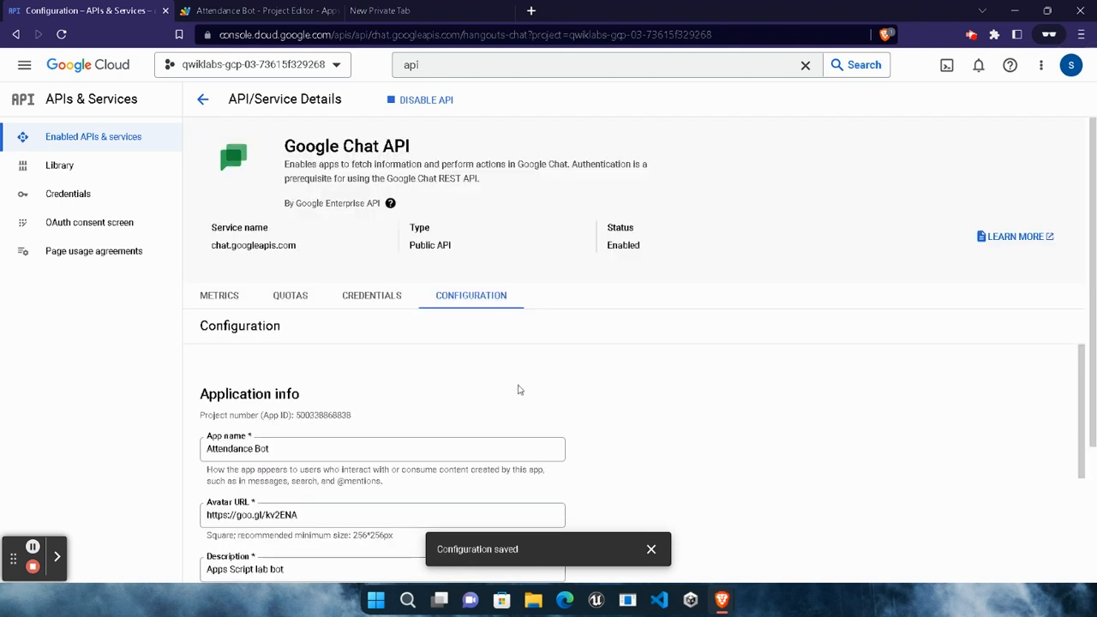
left_click(370, 300)
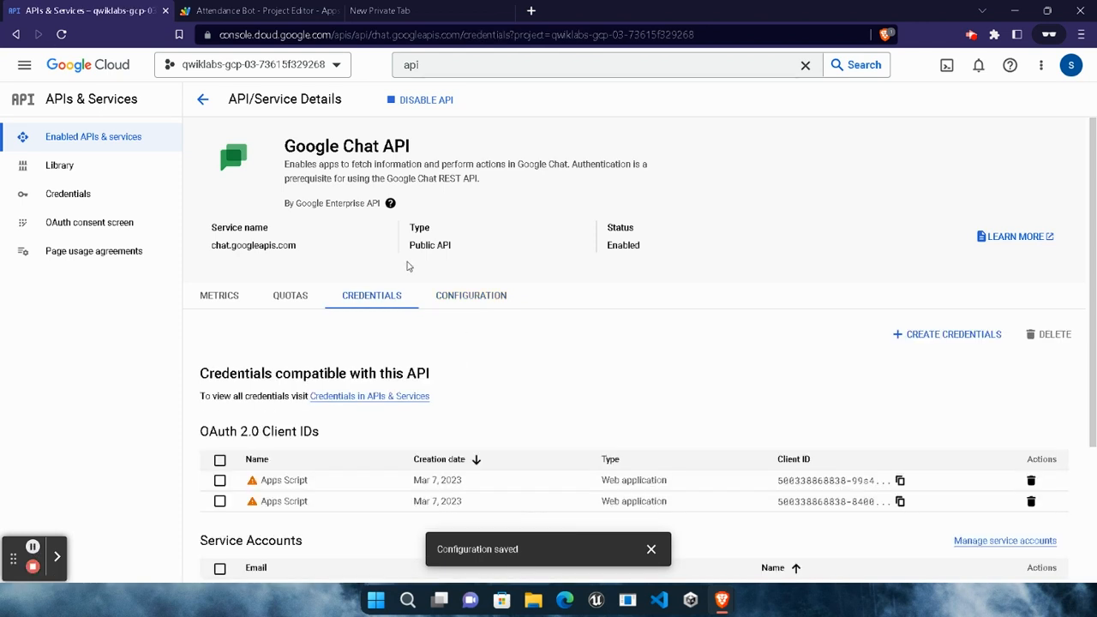
left_click(463, 299)
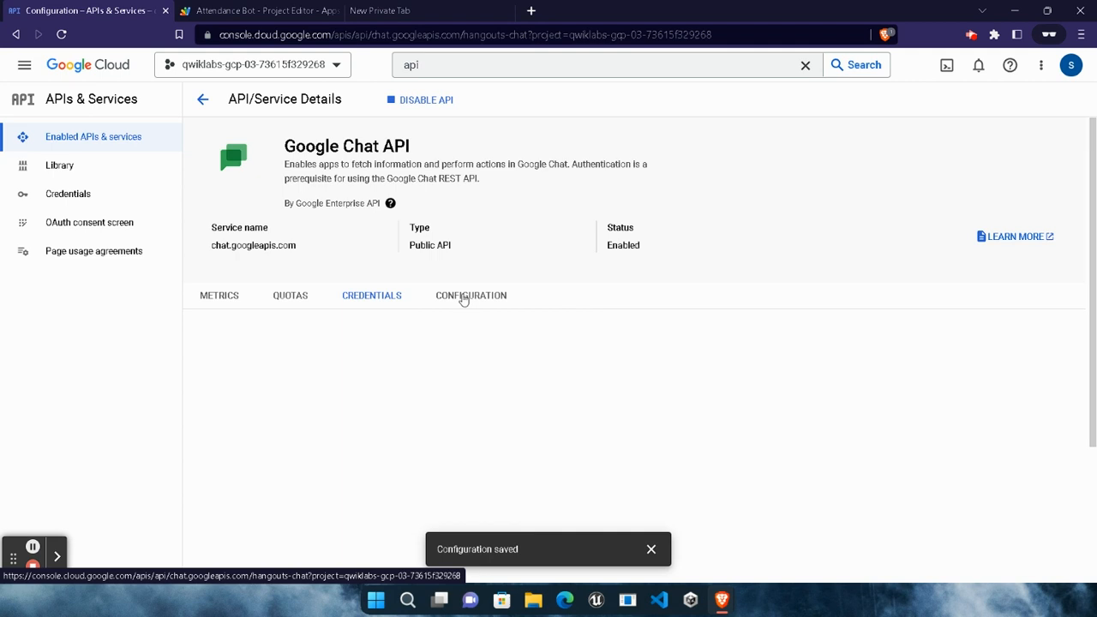
left_click(650, 548)
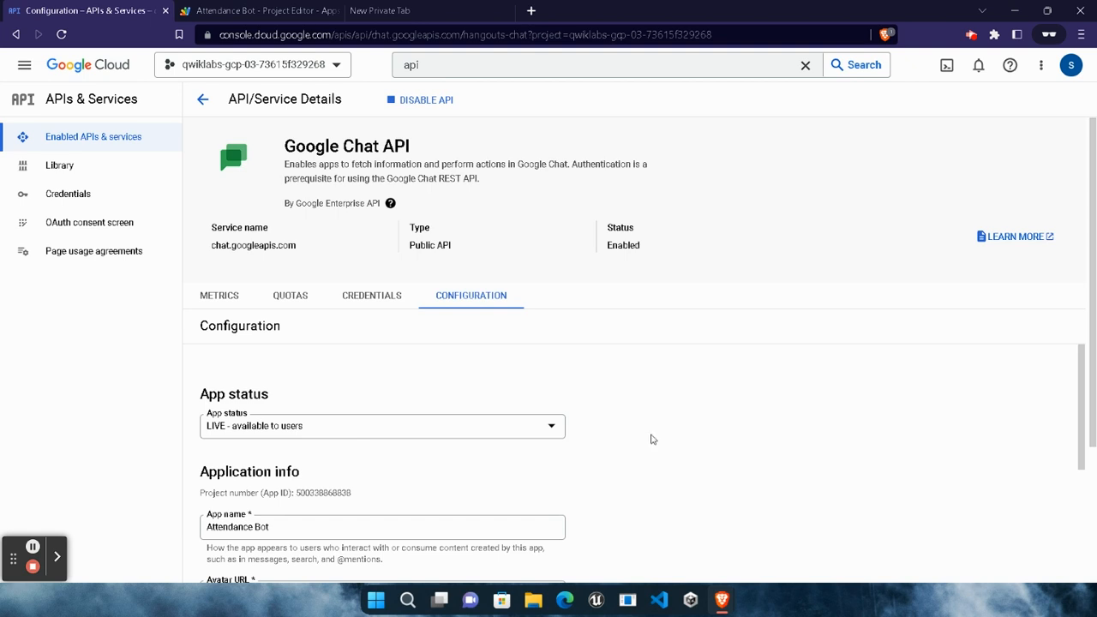
scroll(652, 439, "down", 10)
left_click(218, 561)
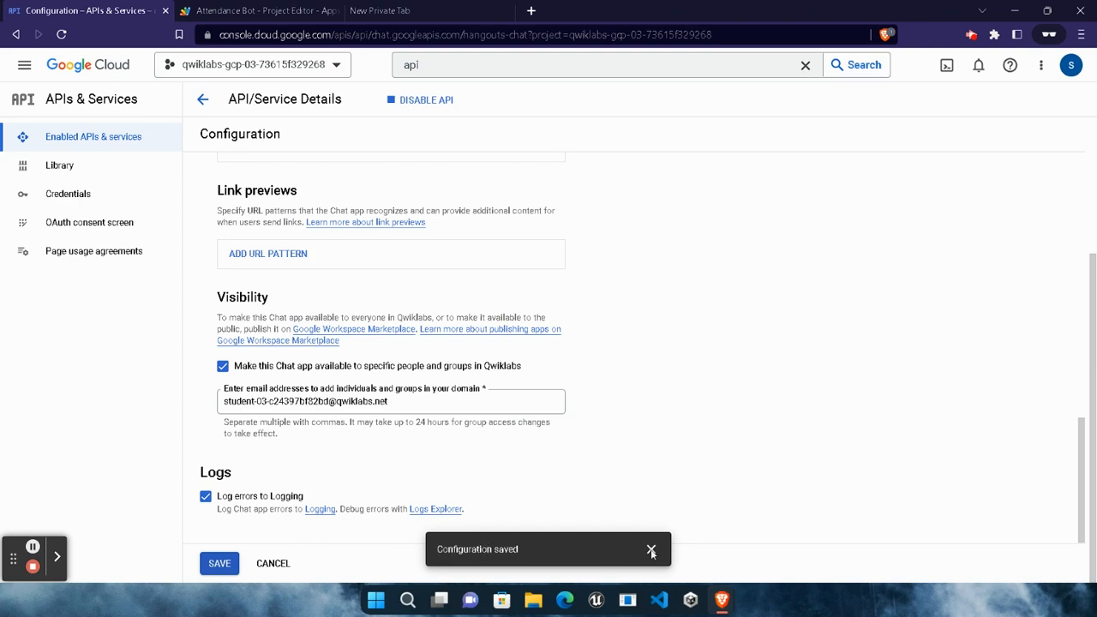
Check the lab progress for Publish and test the bot, and open the instructions' Google Chat link in the private browser window.
mouse_move(721, 599)
left_click(611, 550)
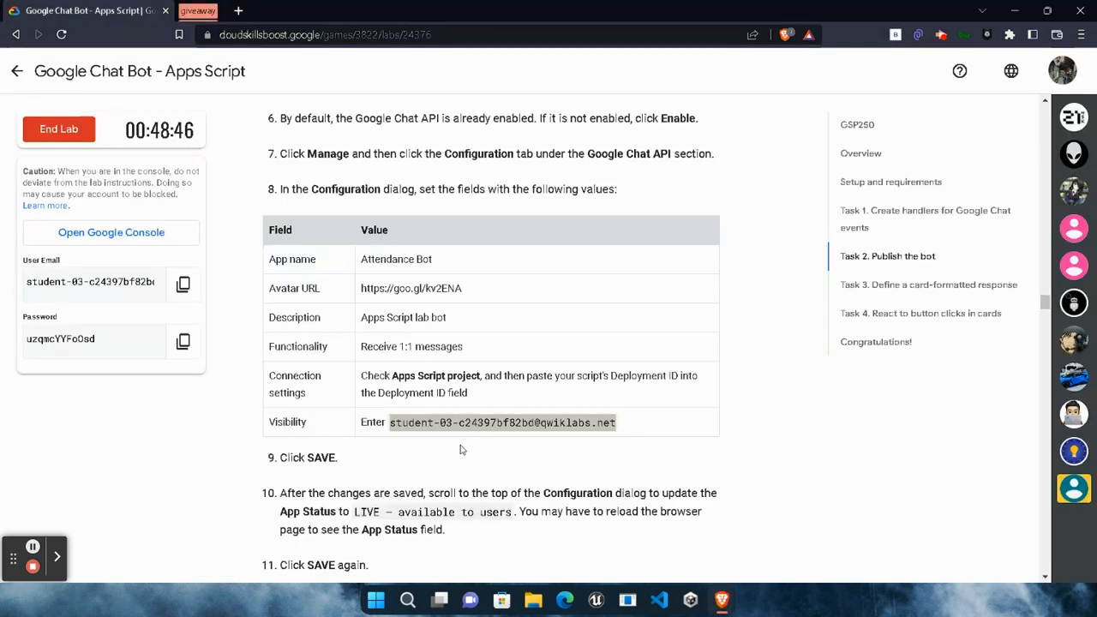
scroll(463, 448, "down", 3)
left_click(550, 430)
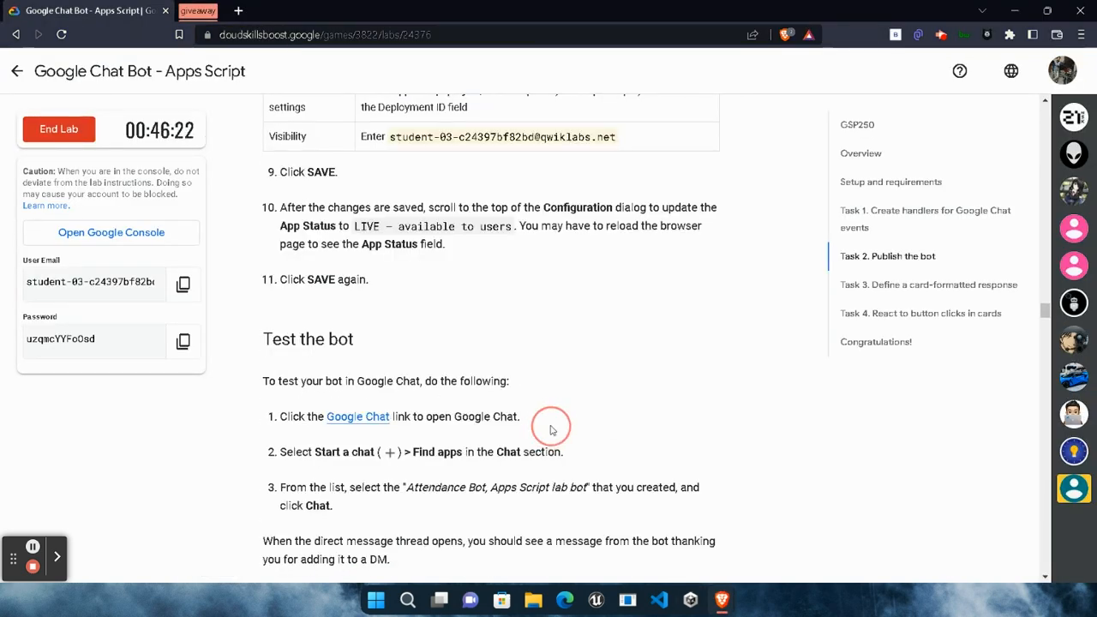
scroll(551, 427, "down", 3)
left_click(426, 465)
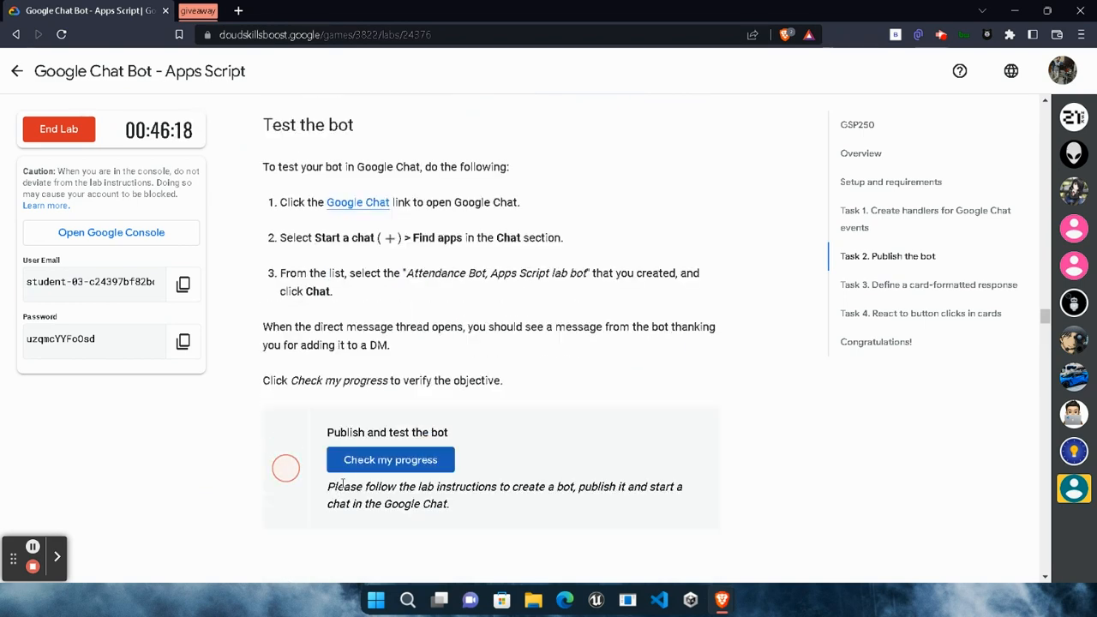
right_click(364, 202)
left_click(449, 254)
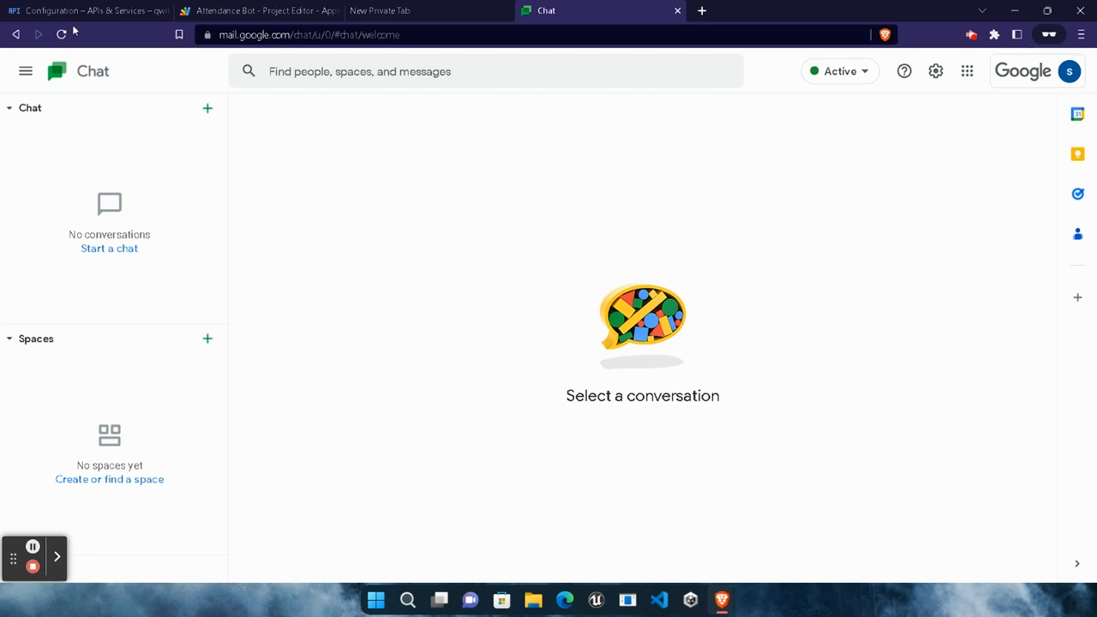
Enable Receive 1:1 messages under Functionality in the Chat API configuration and save it.
left_click(227, 8)
left_click(73, 9)
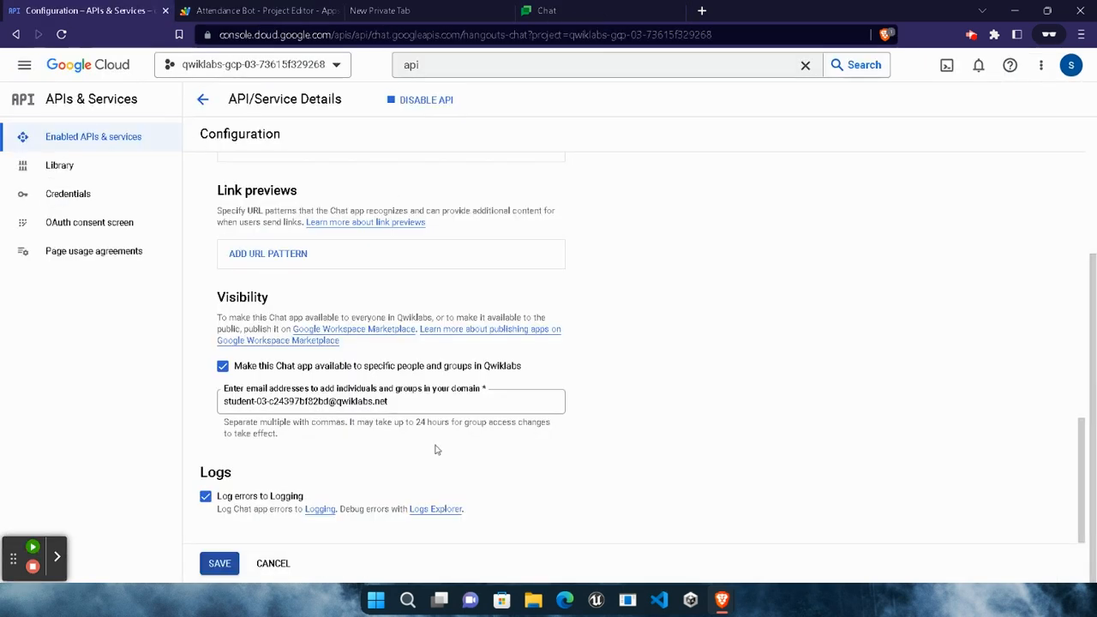
scroll(380, 527, "up", 8)
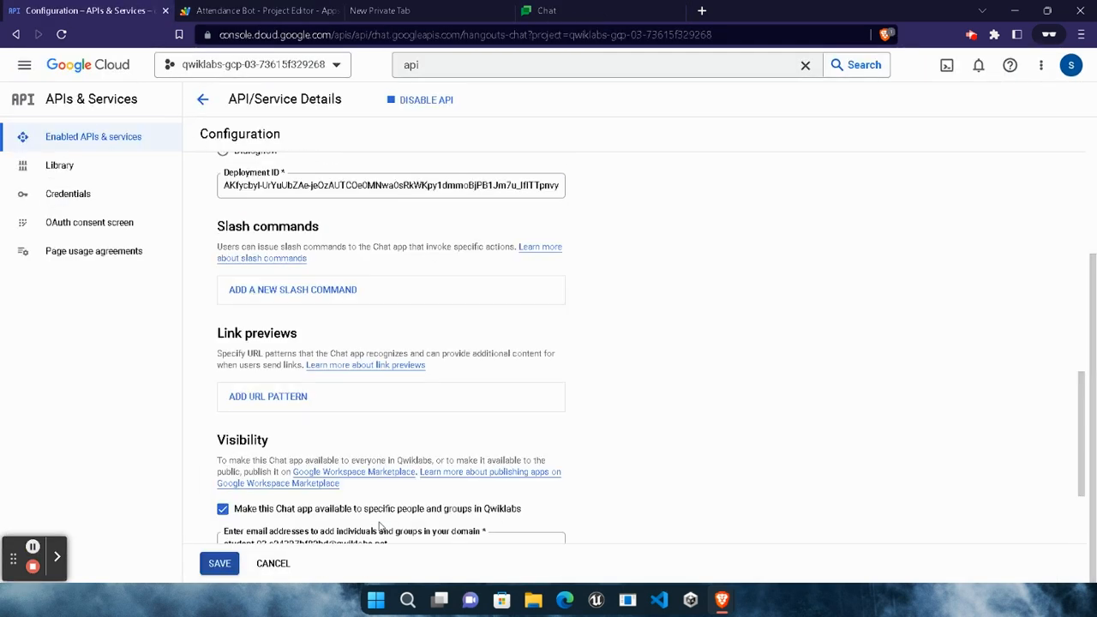
left_click(223, 320)
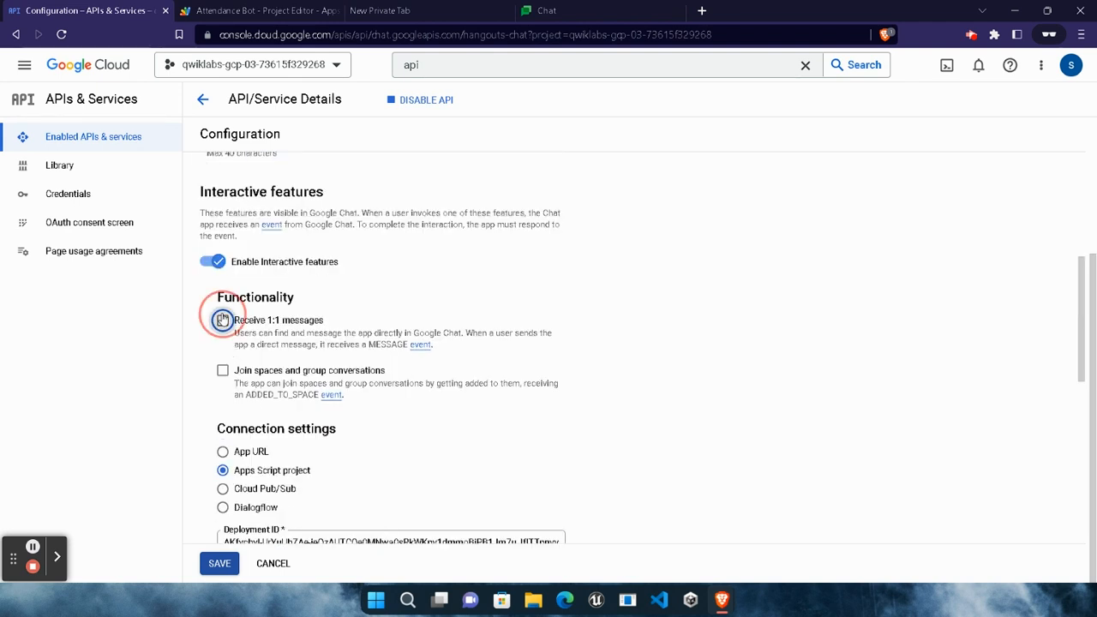
left_click(219, 564)
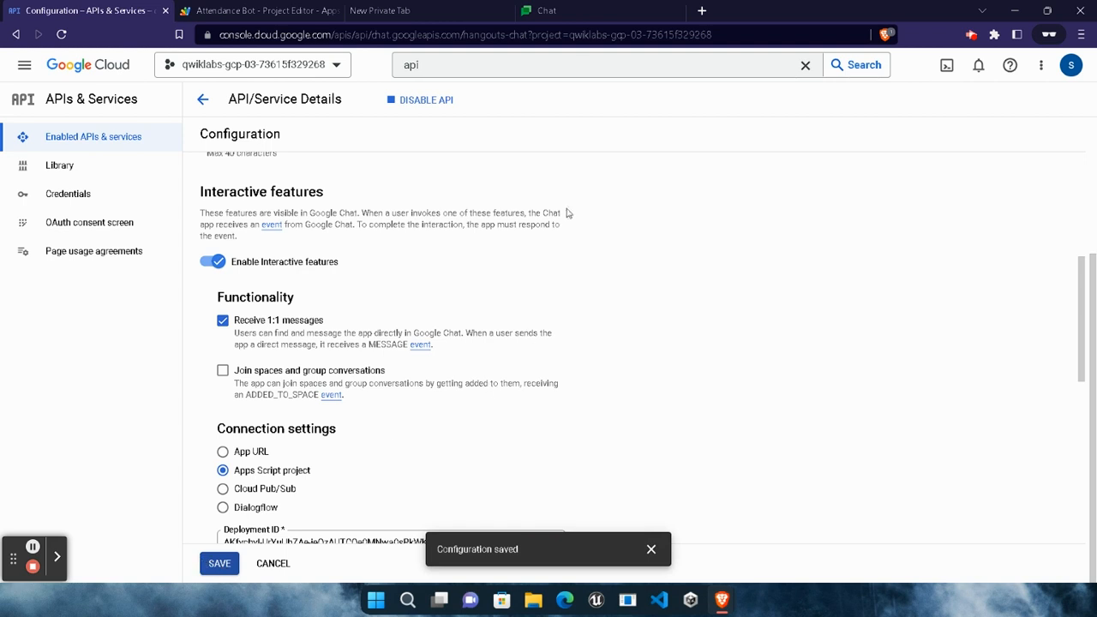
Reload Google Chat and open the Find apps dialog for starting a new chat.
left_click(584, 12)
left_click(61, 34)
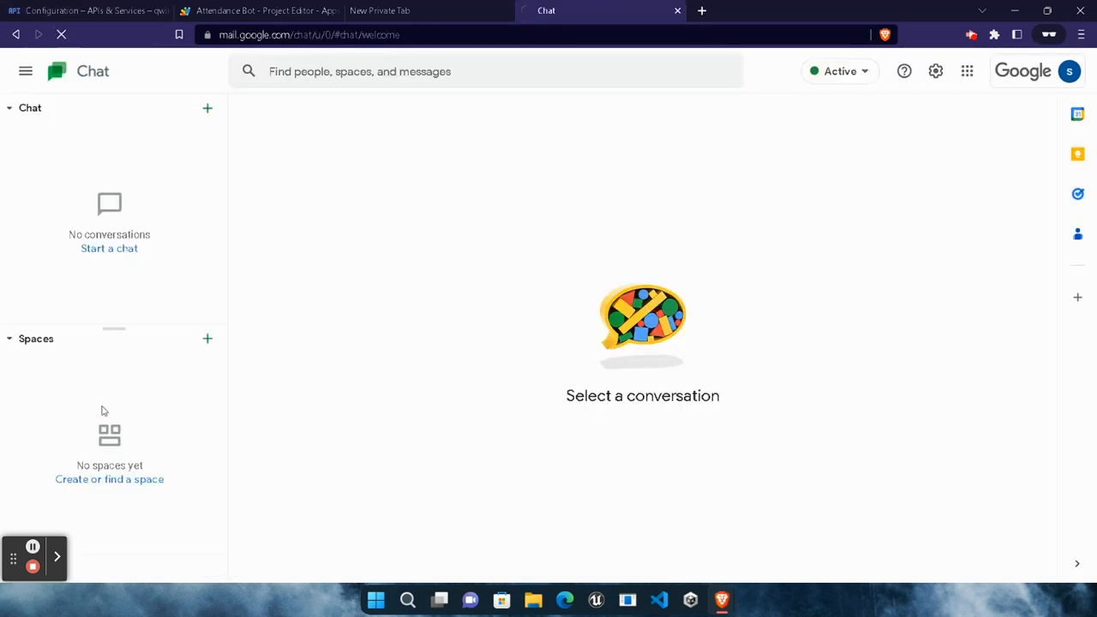
left_click(33, 548)
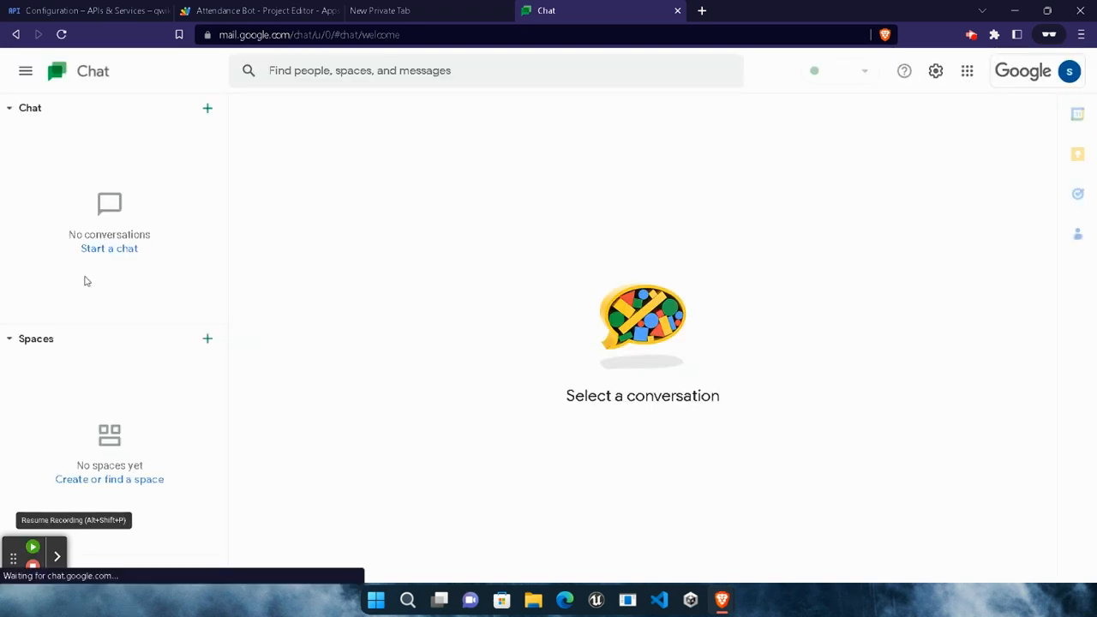
left_click(32, 546)
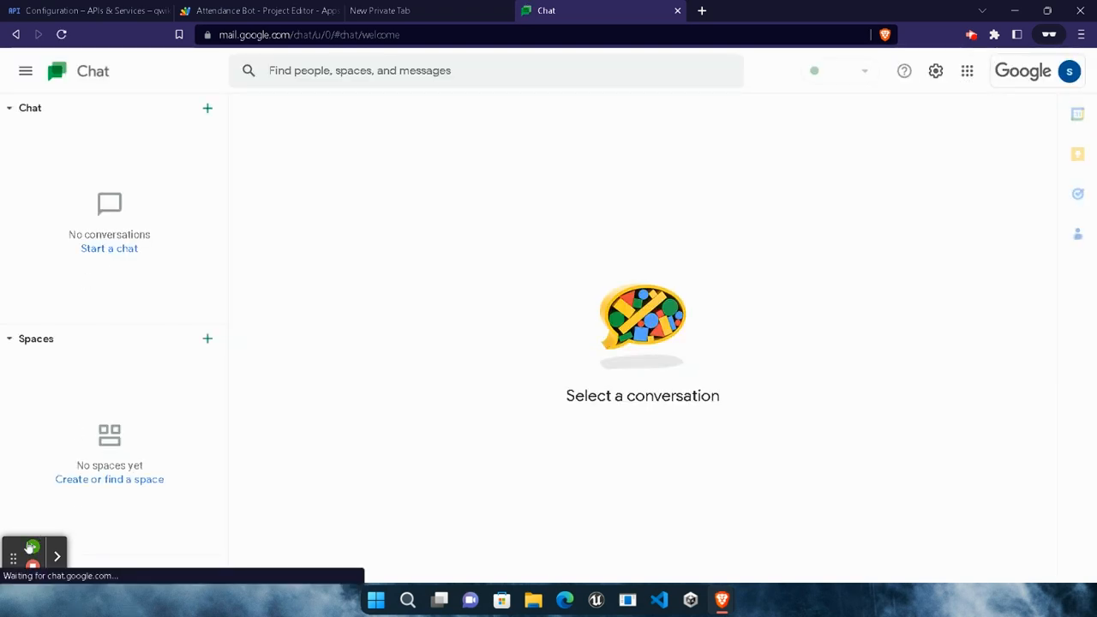
left_click(104, 251)
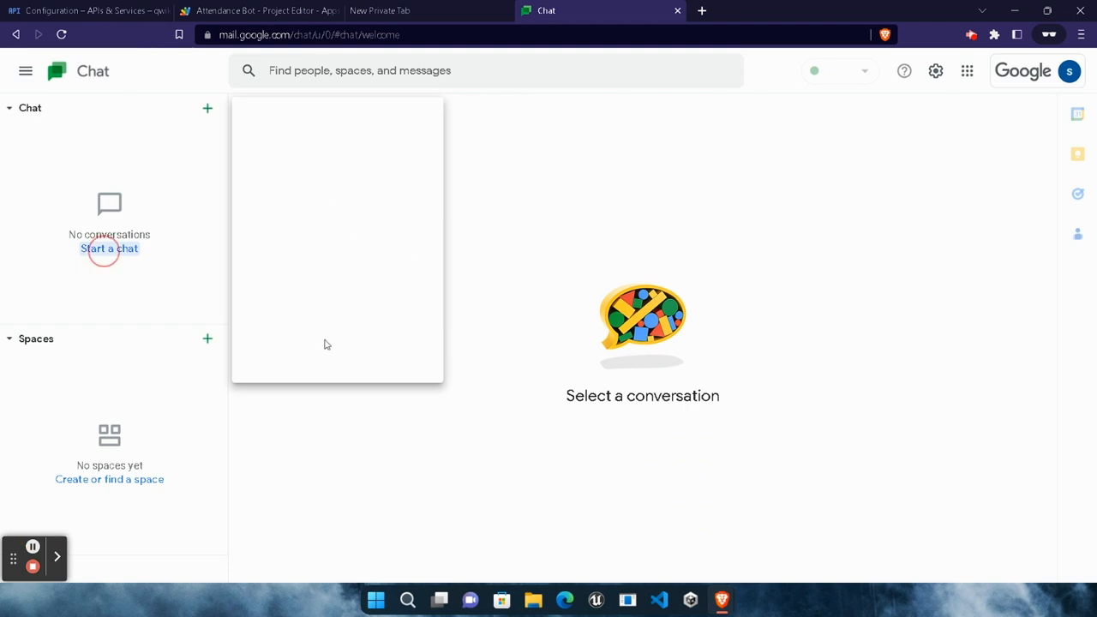
left_click(311, 233)
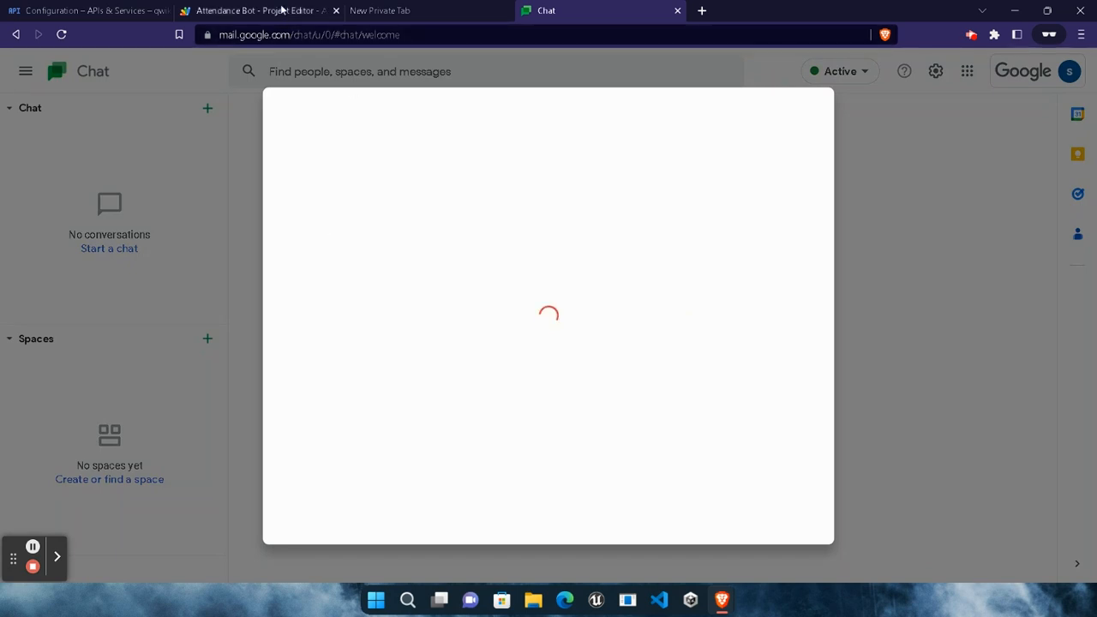
Copy the project title Attendance Bot from the Apps Script editor and search for it in Google Chat's Find apps dialog.
left_click(257, 11)
left_click(231, 84)
key("ctrl+c")
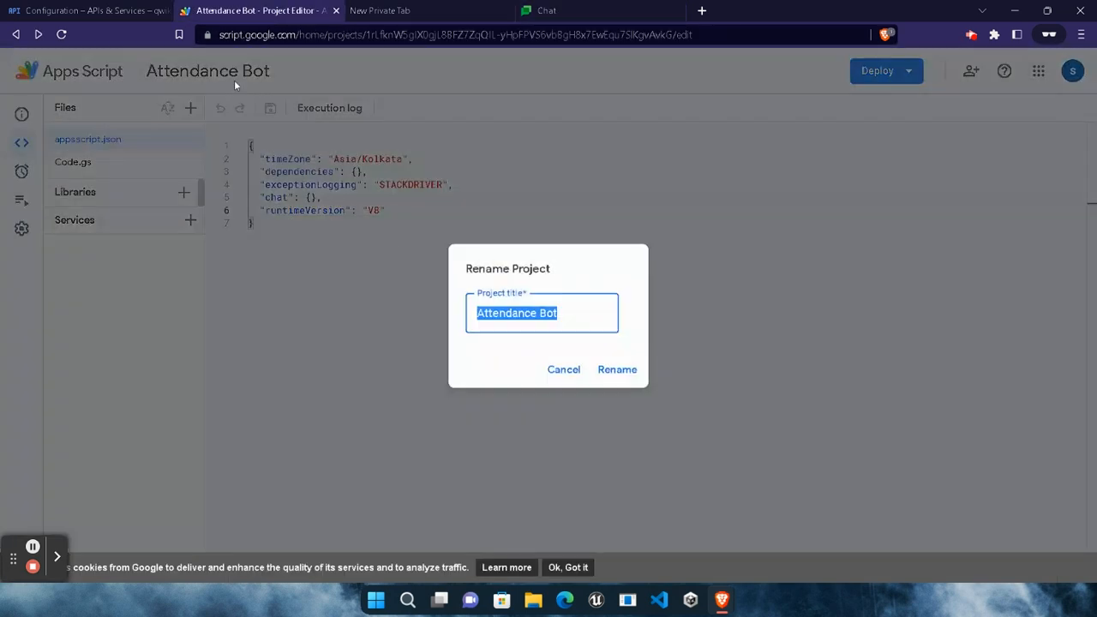
left_click(563, 369)
left_click(610, 6)
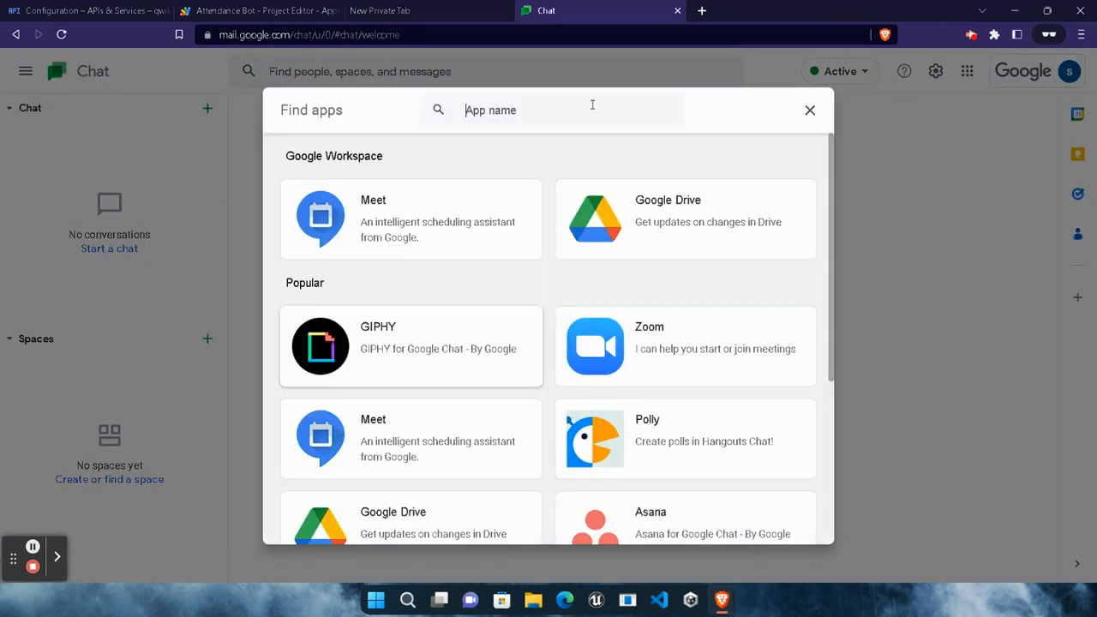
key("ctrl+v")
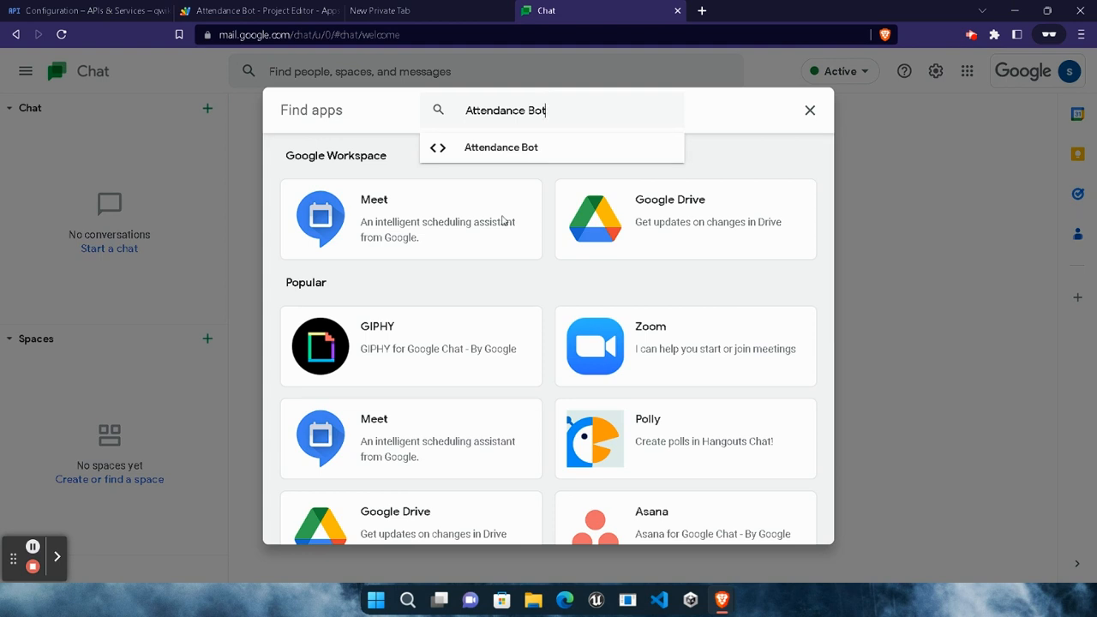
Select Attendance Bot from the app search and start a direct message chat with it.
left_click(489, 147)
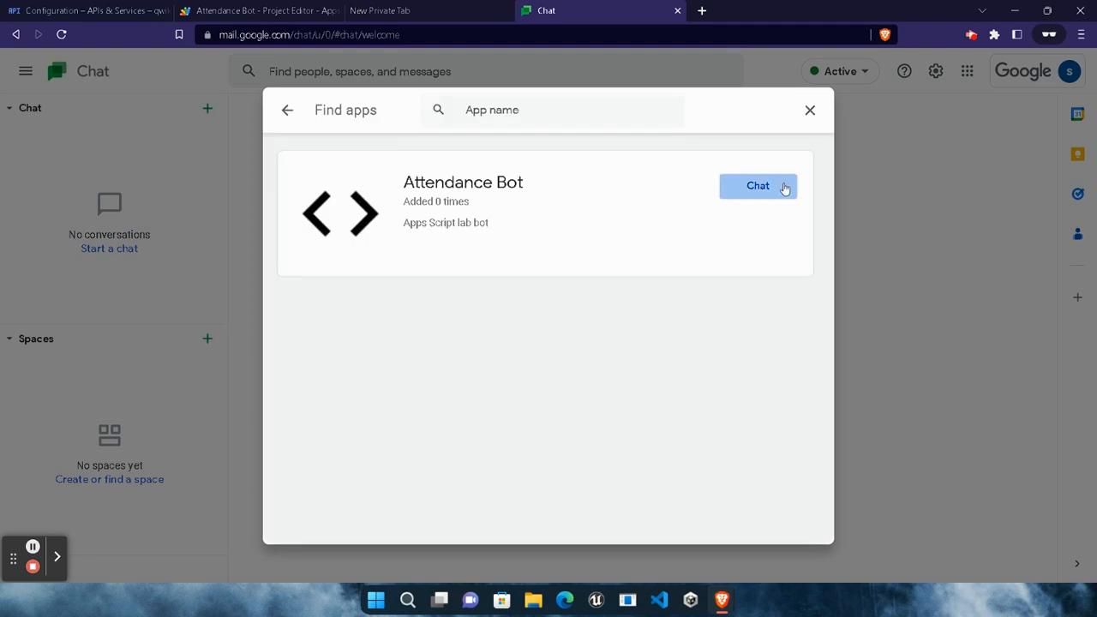
left_click(781, 187)
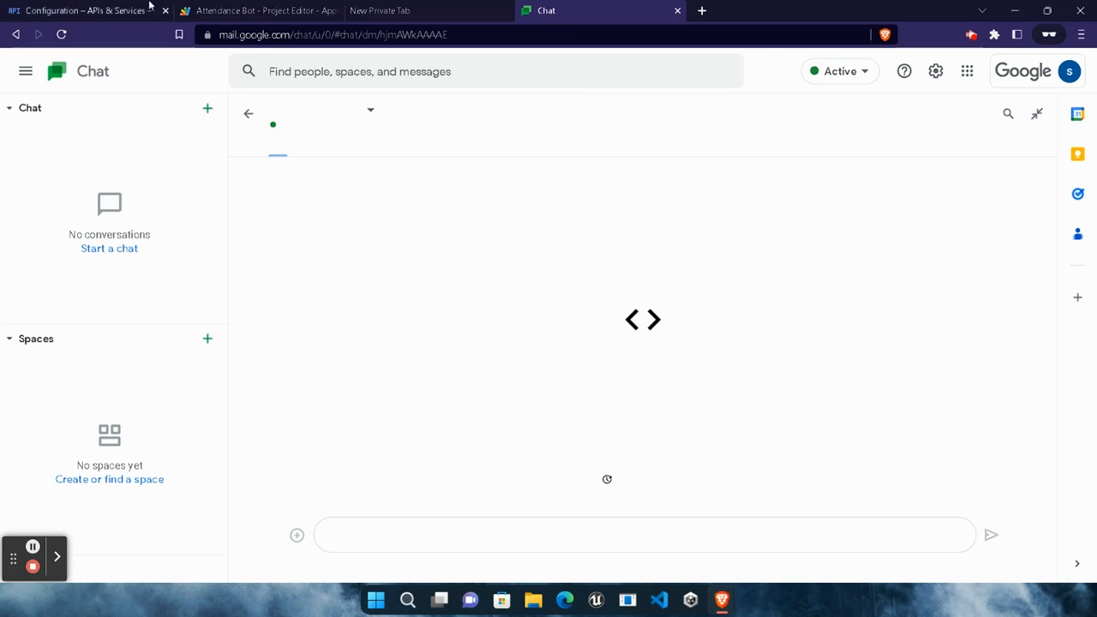
left_click(149, 7)
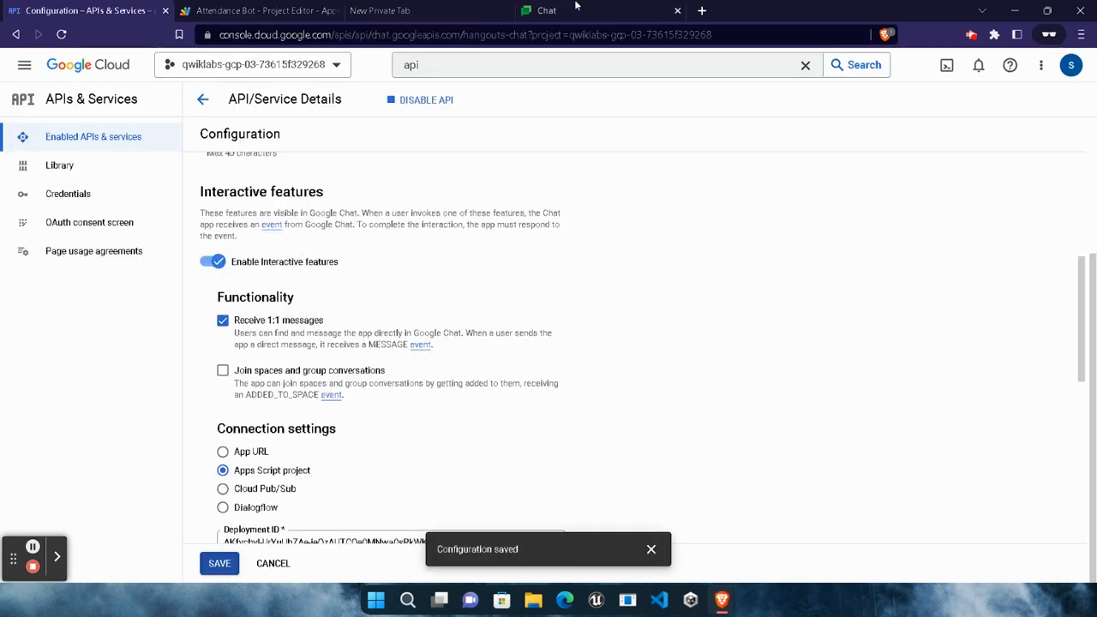
left_click(546, 11)
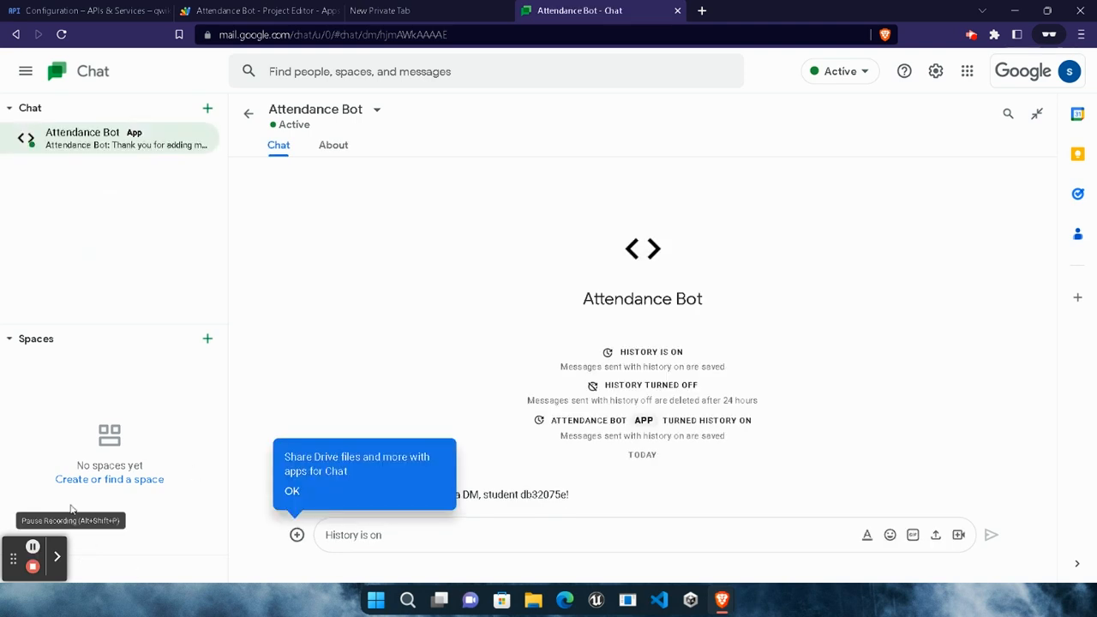
Return to the lab instructions and check the progress for Publish and test the bot.
mouse_move(722, 600)
left_click(549, 527)
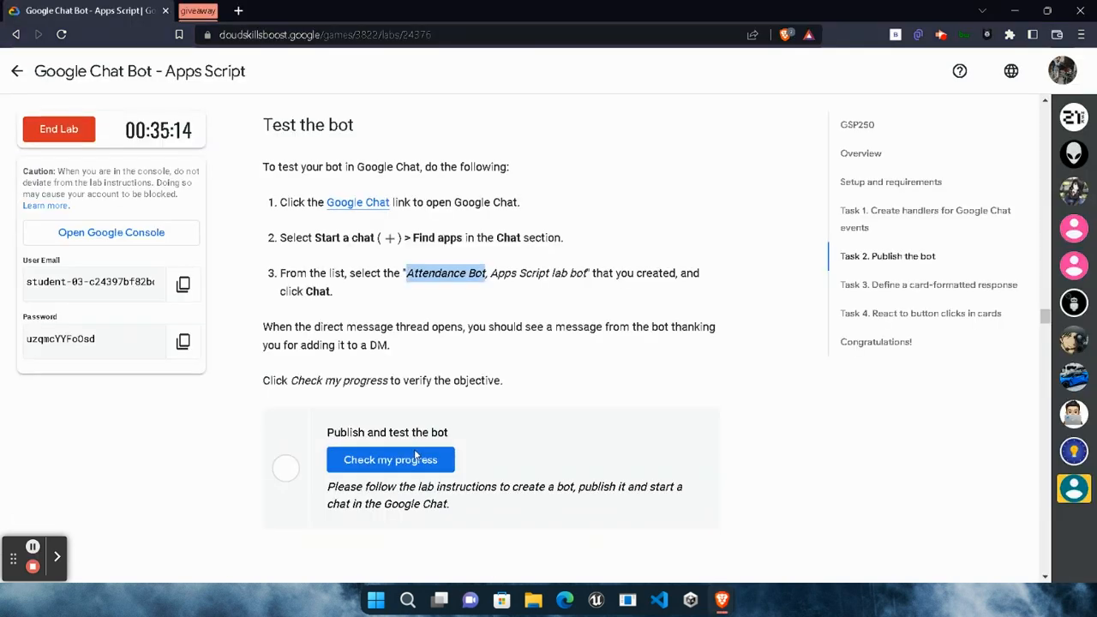
scroll(548, 465, "down", 1)
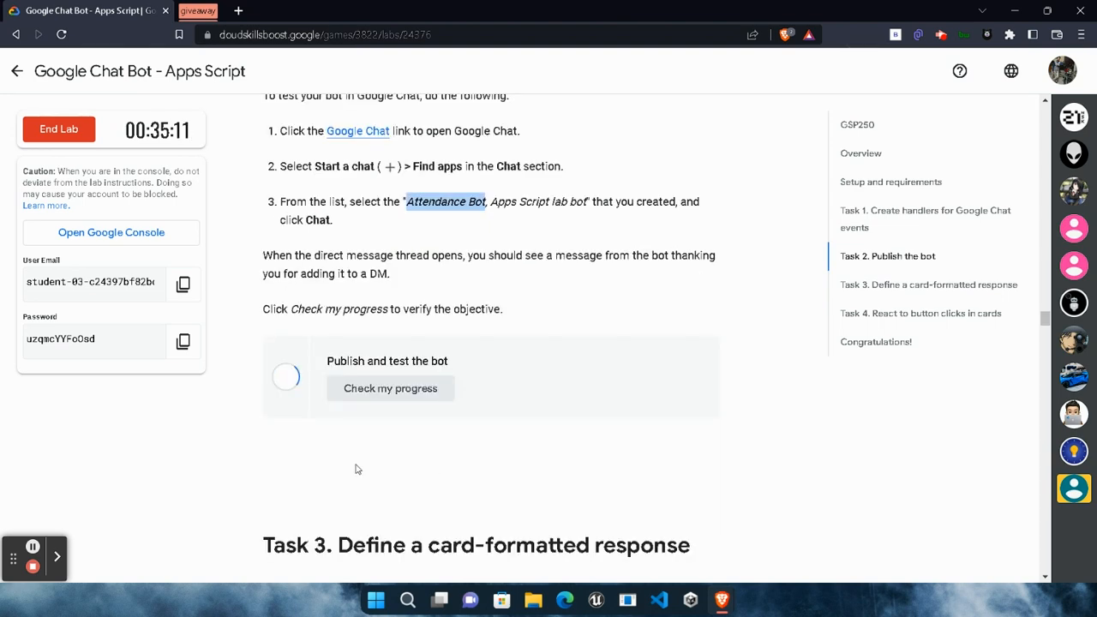
Copy the Code.gs snippet from the lab's Task 3, Define a card-formatted response.
scroll(290, 491, "down", 5)
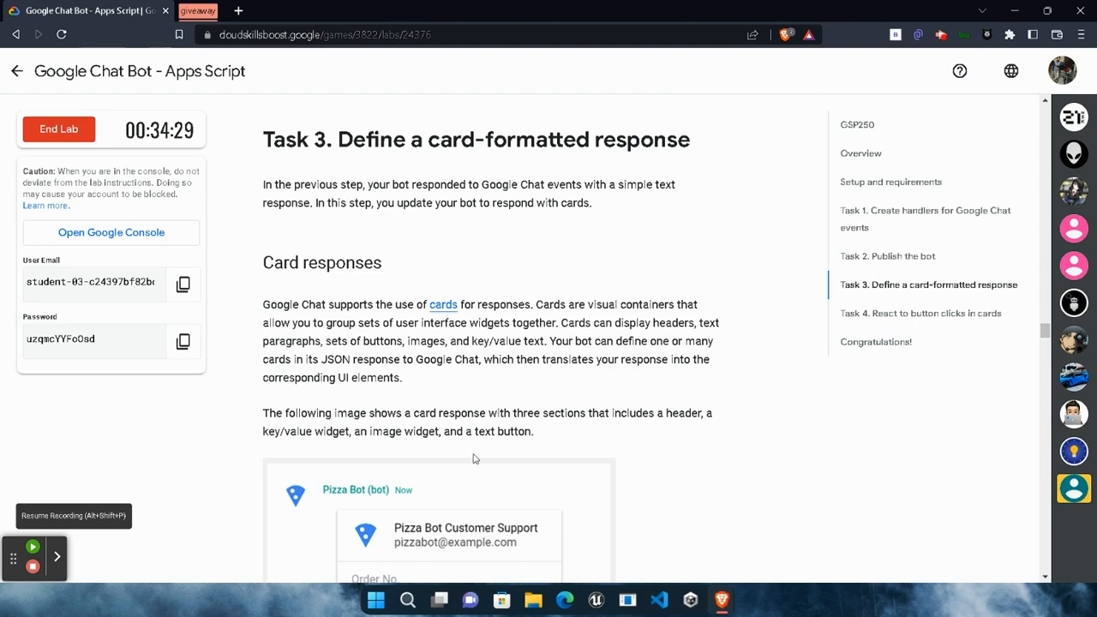
scroll(473, 454, "down", 7)
scroll(472, 454, "down", 4)
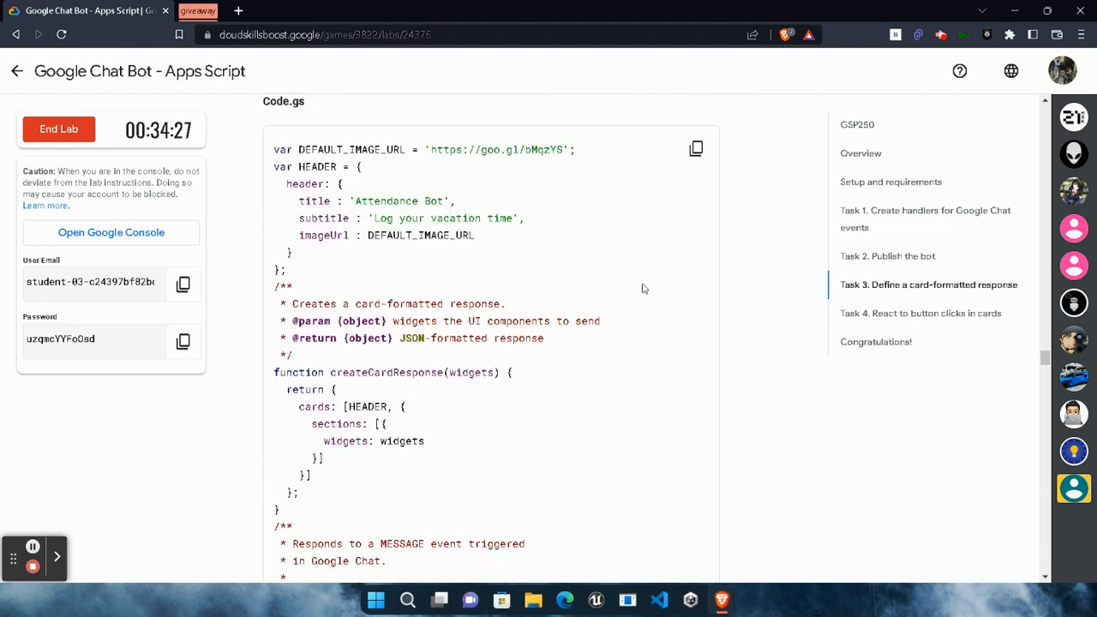
left_click(696, 149)
Paste the copied card response code below the existing functions in Code.gs of the Attendance Bot Apps Script project.
mouse_move(721, 600)
left_click(875, 523)
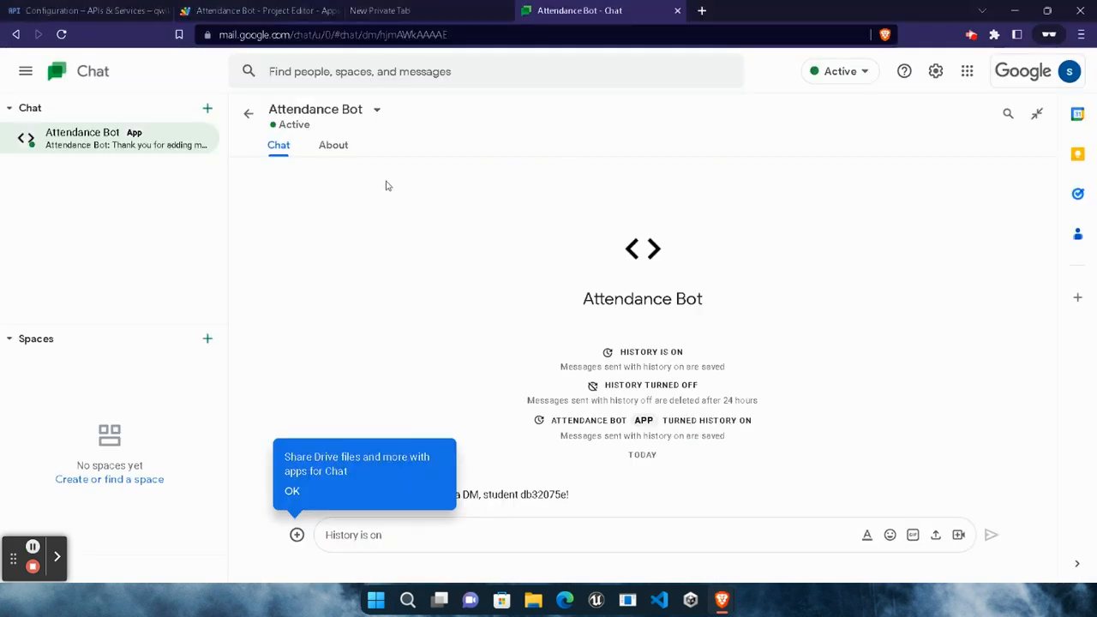
left_click(281, 9)
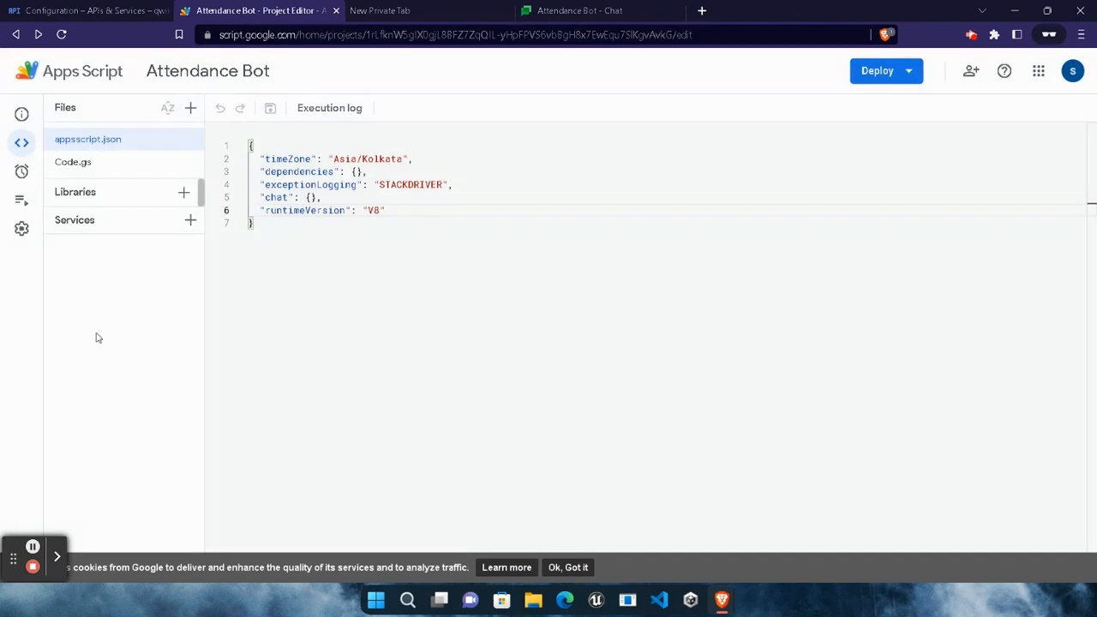
left_click(97, 175)
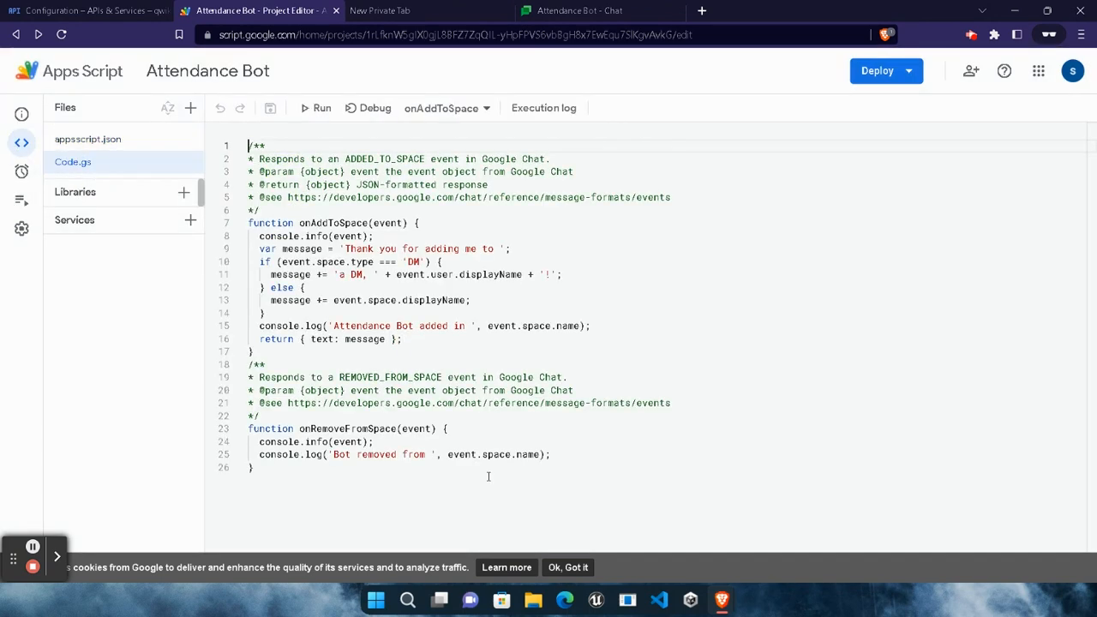
left_click(292, 469)
key("Return")
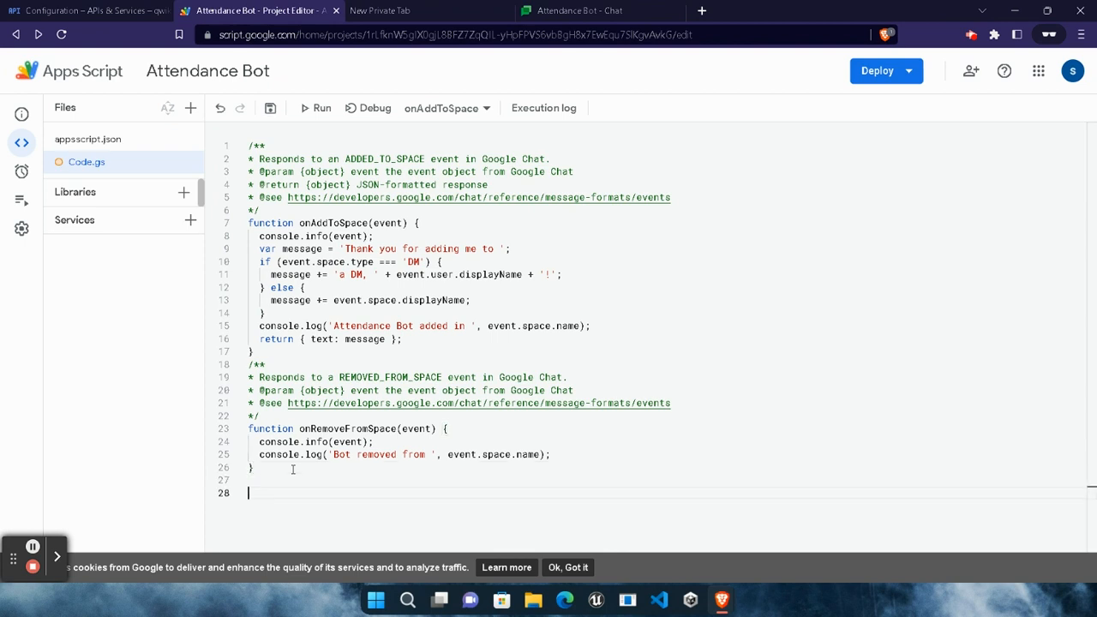
key("ctrl+v")
scroll(292, 469, "down", 1)
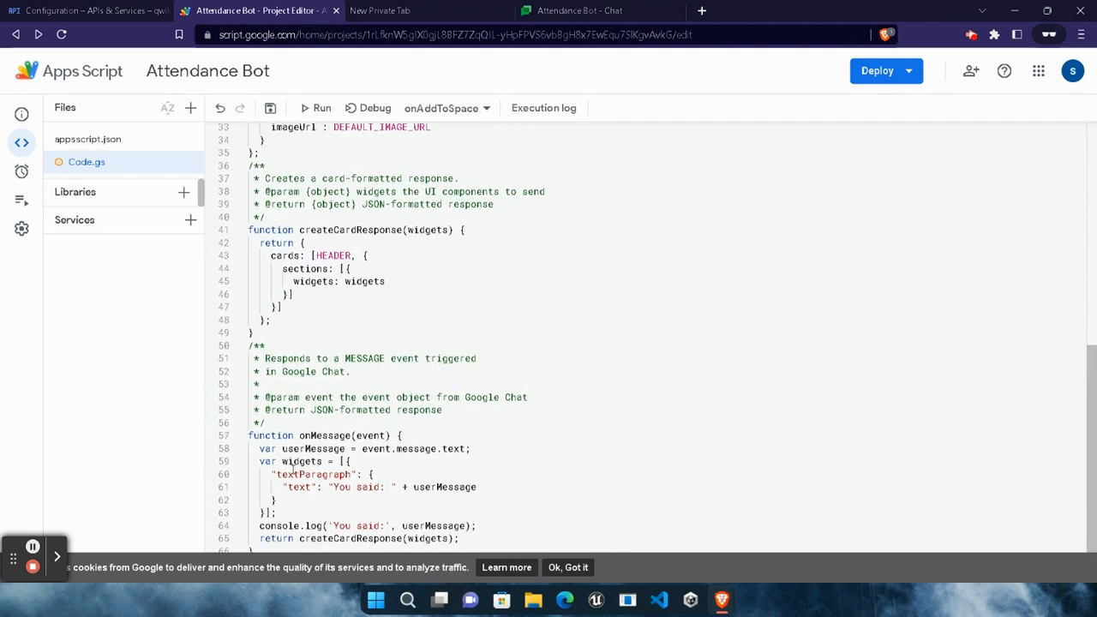
Update the existing App Script lab bot deployment to a new version and close the deployment dialog.
left_click(898, 73)
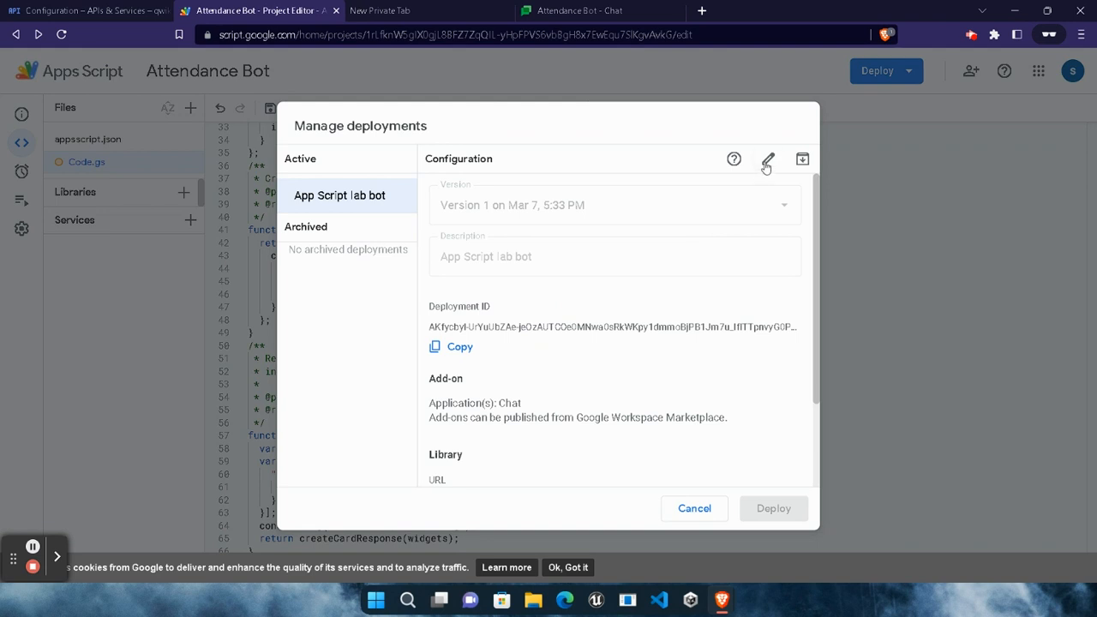
left_click(767, 165)
left_click(774, 205)
left_click(666, 248)
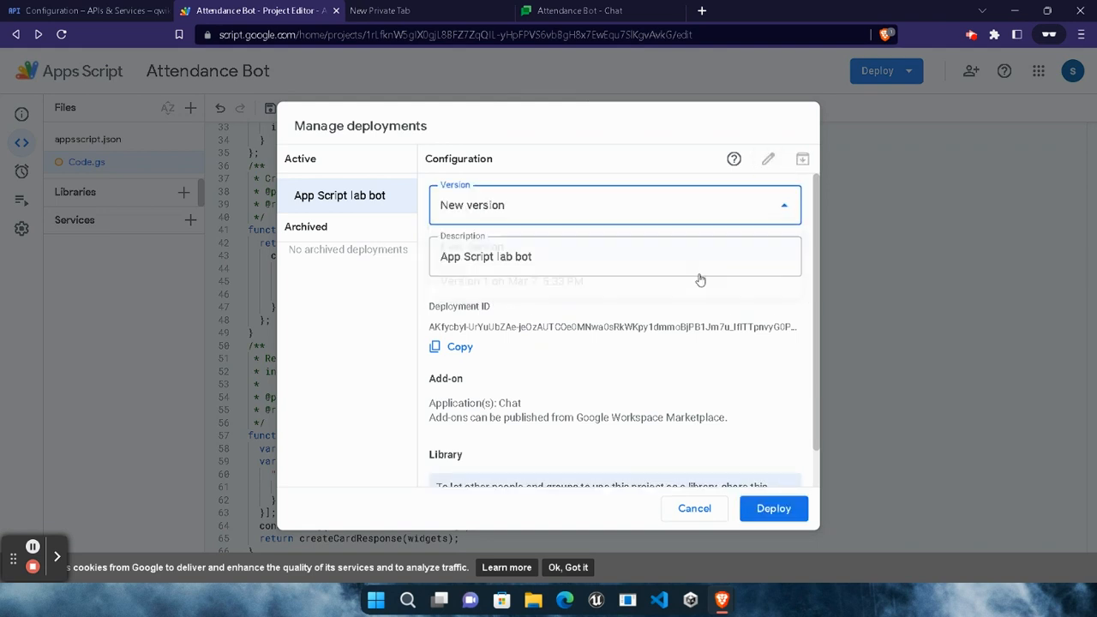
left_click(768, 512)
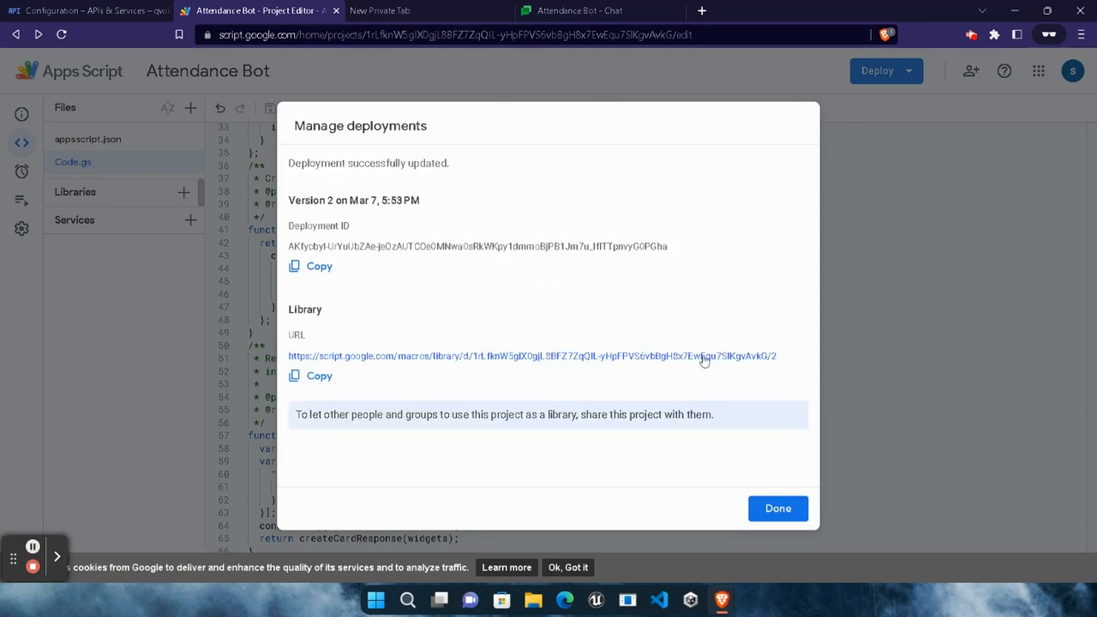
left_click(777, 508)
Send the message "Reset" to Attendance Bot in Google Chat.
left_click(610, 10)
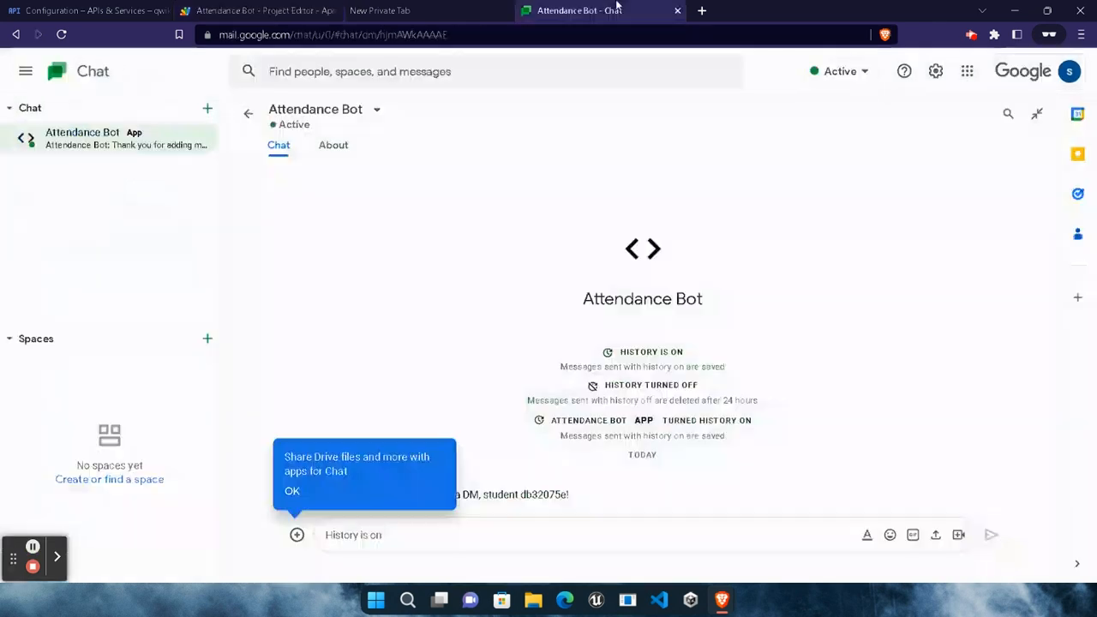
left_click(406, 528)
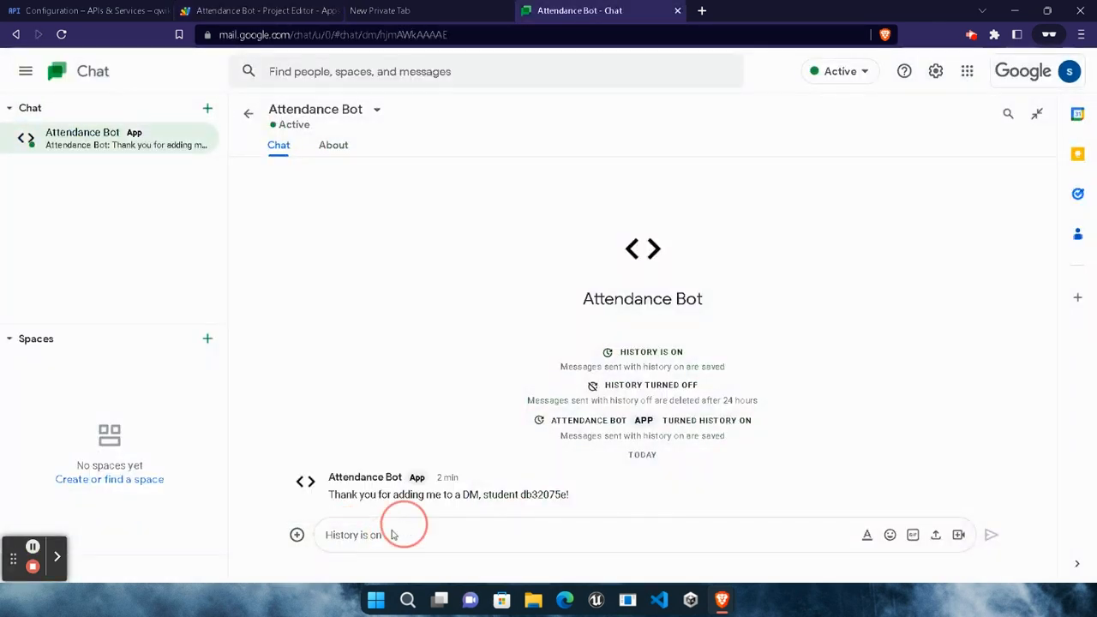
type("R")
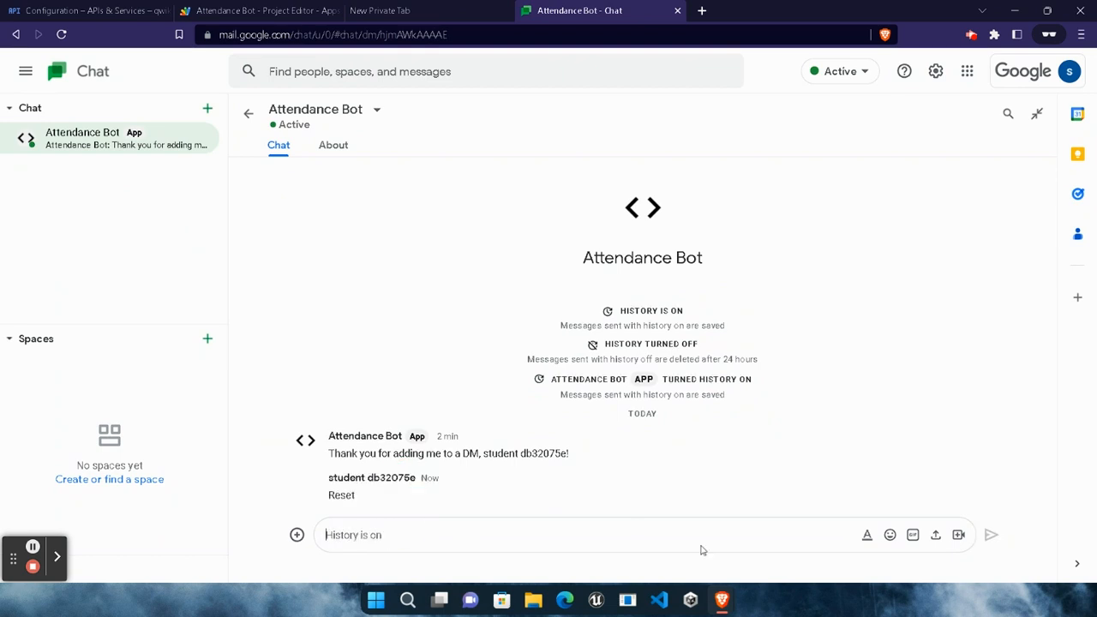
Return to the lab instructions and check the progress for Test the bot in card-formatted response, repeating the check.
mouse_move(728, 599)
left_click(589, 555)
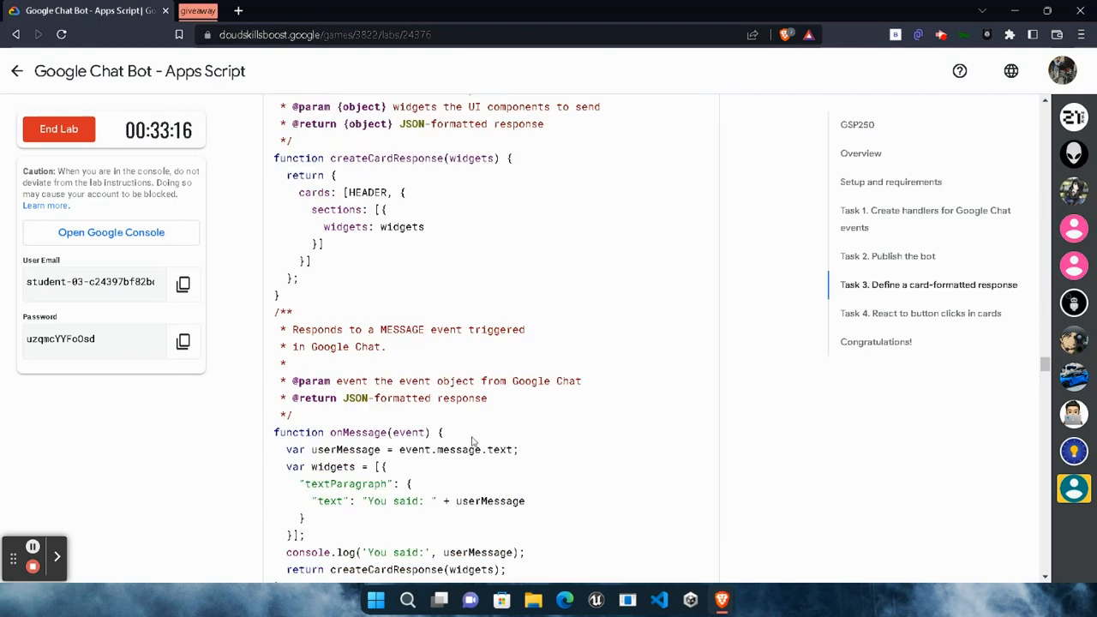
scroll(472, 441, "down", 15)
left_click(426, 349)
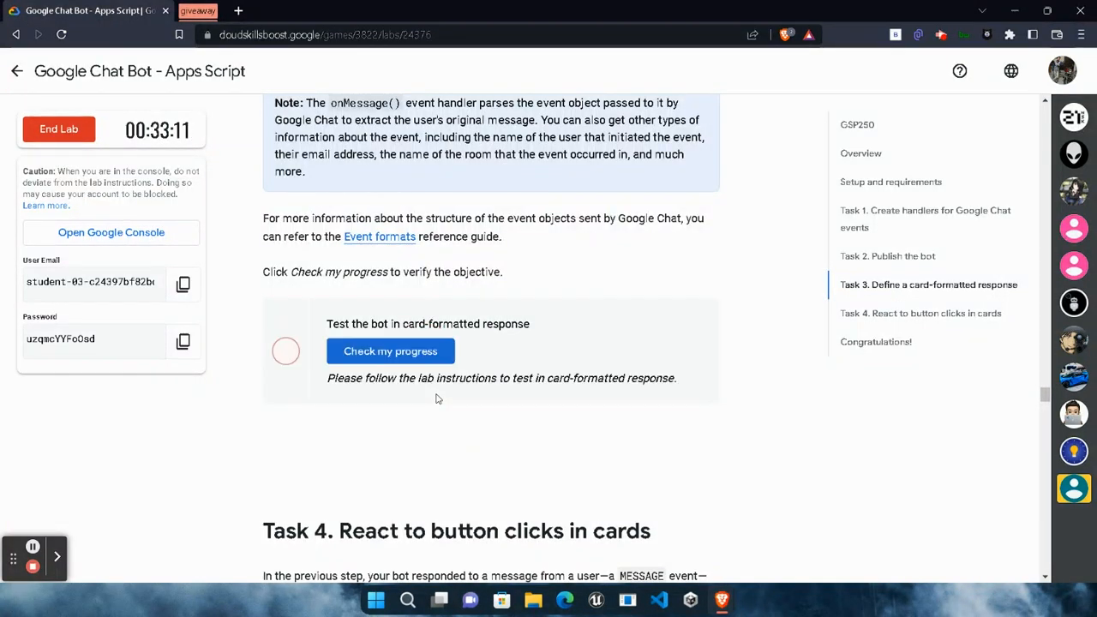
left_click(425, 353)
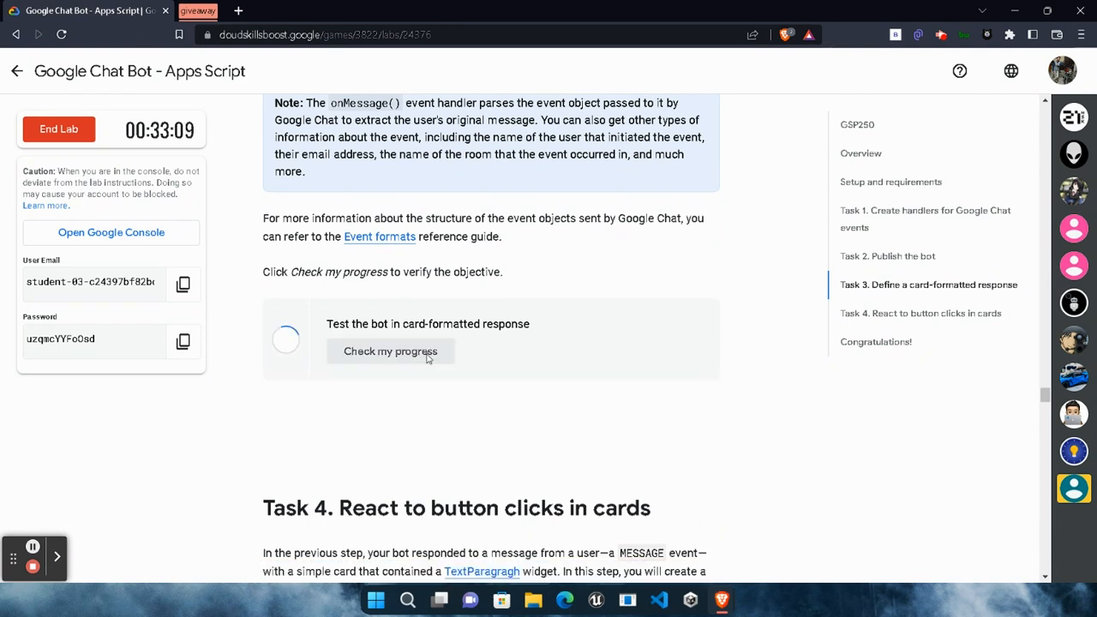
left_click(427, 357)
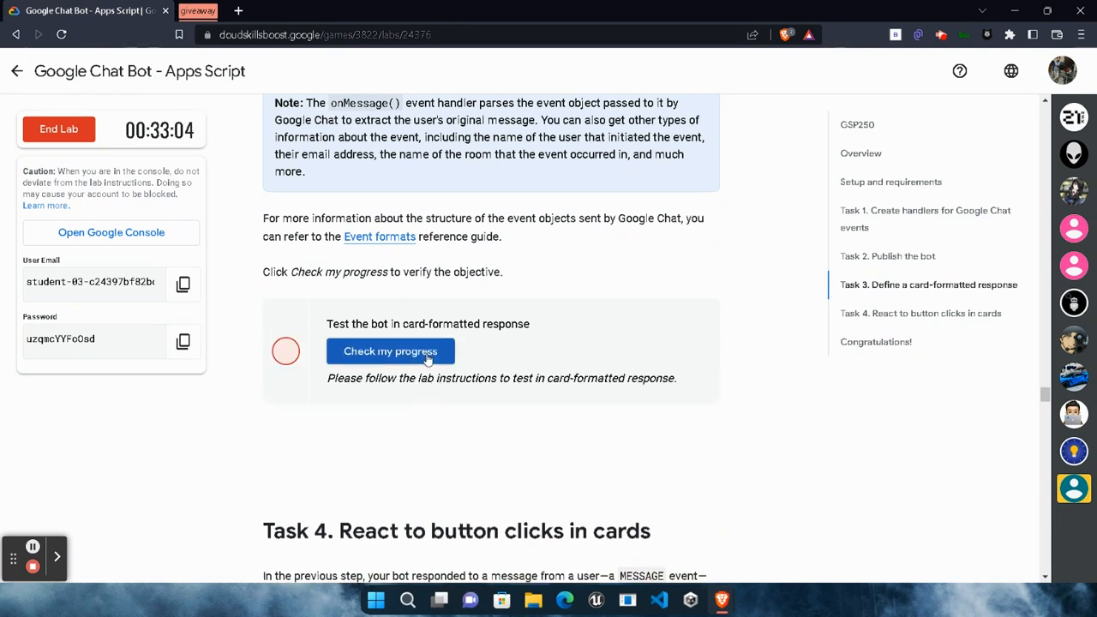
Check the progress of the card-formatted response test again and move on to the Task 4 Code.gs listing in the lab.
left_click(427, 357)
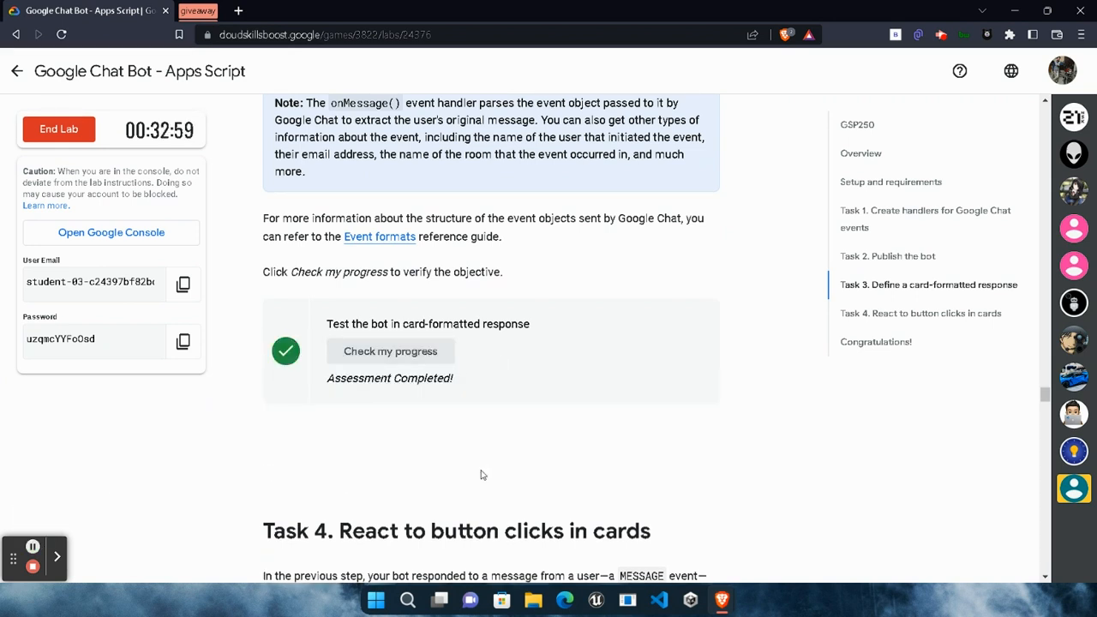
scroll(456, 468, "down", 12)
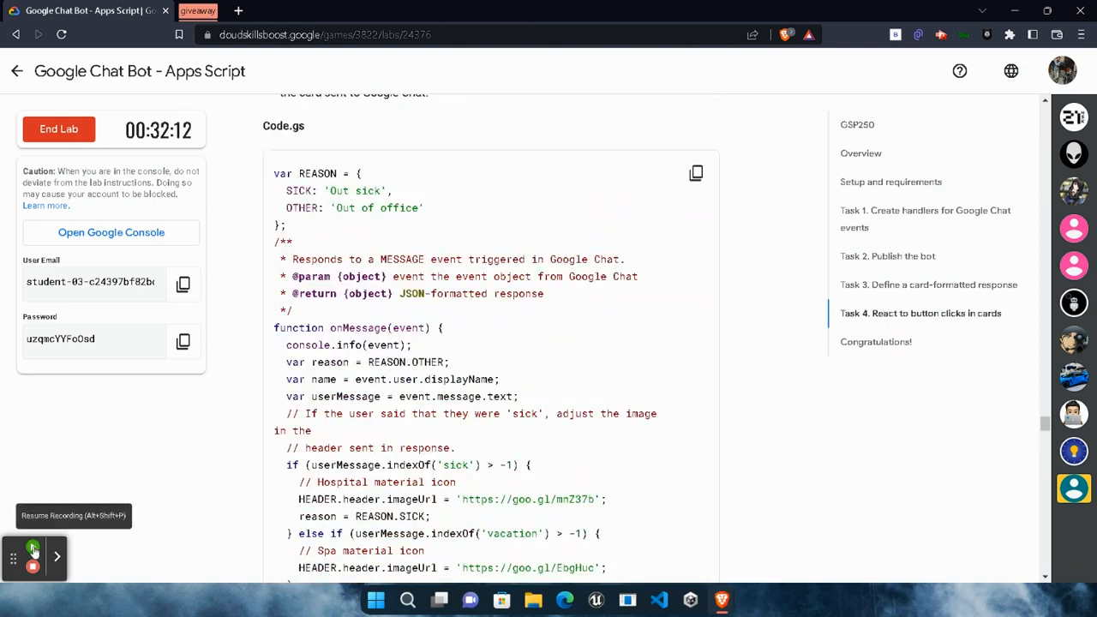
left_click(32, 549)
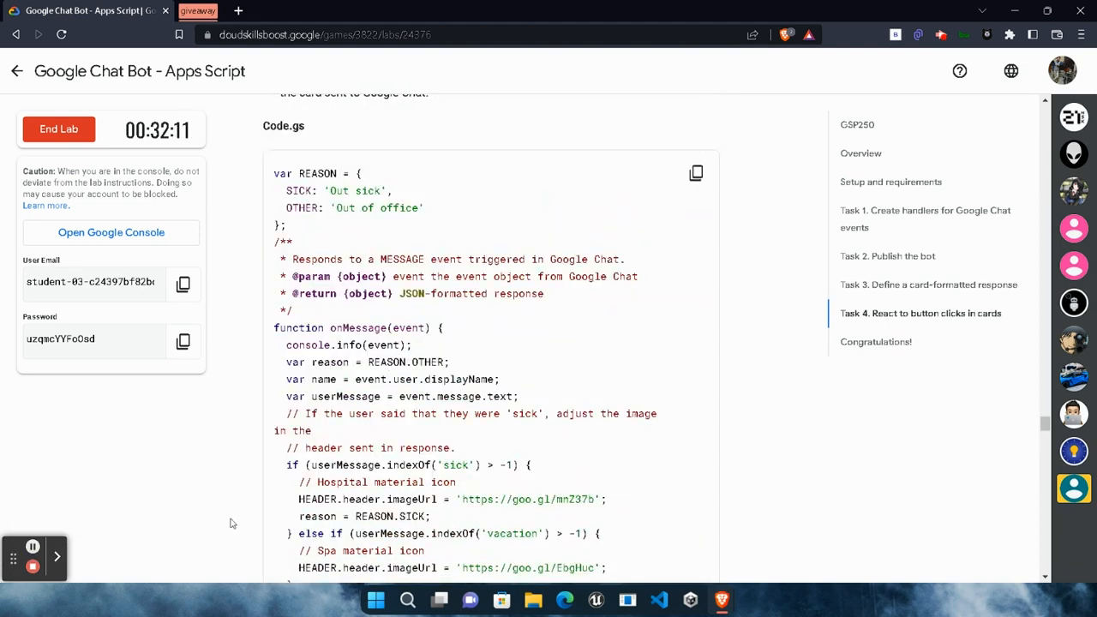
Copy the Task 4 code with the REASON variable and onMessage function and paste it below the existing functions in the Attendance Bot's Code.gs.
left_click(695, 173)
mouse_move(722, 597)
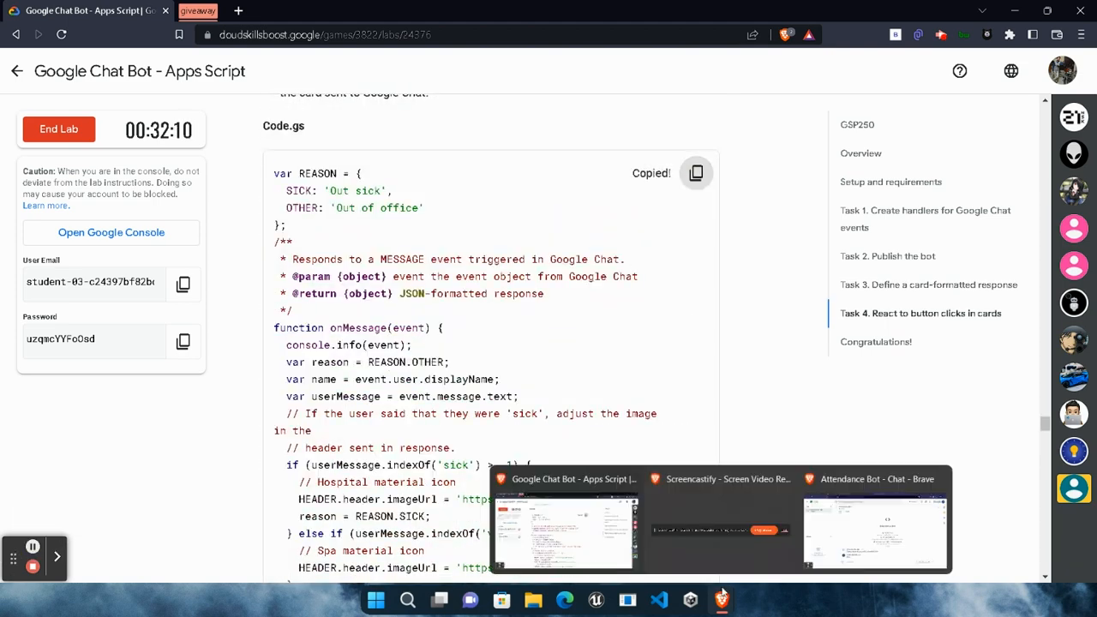
left_click(878, 527)
left_click(249, 11)
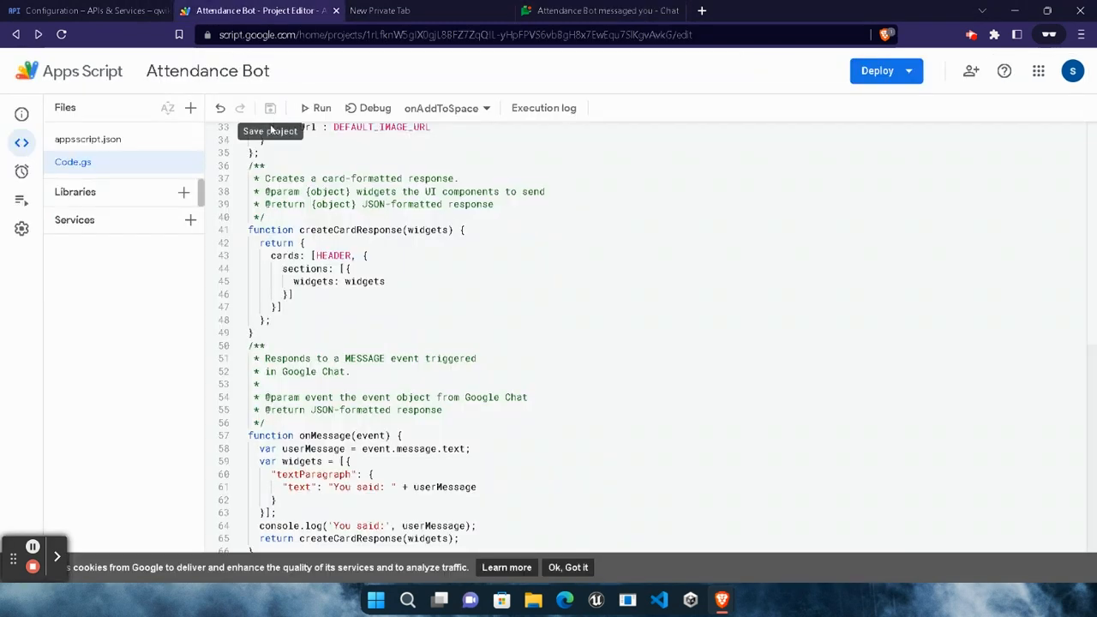
left_click(565, 567)
left_click(438, 562)
key("Return")
key("Return")
key("Return")
key("Return")
key("Return")
key("Return")
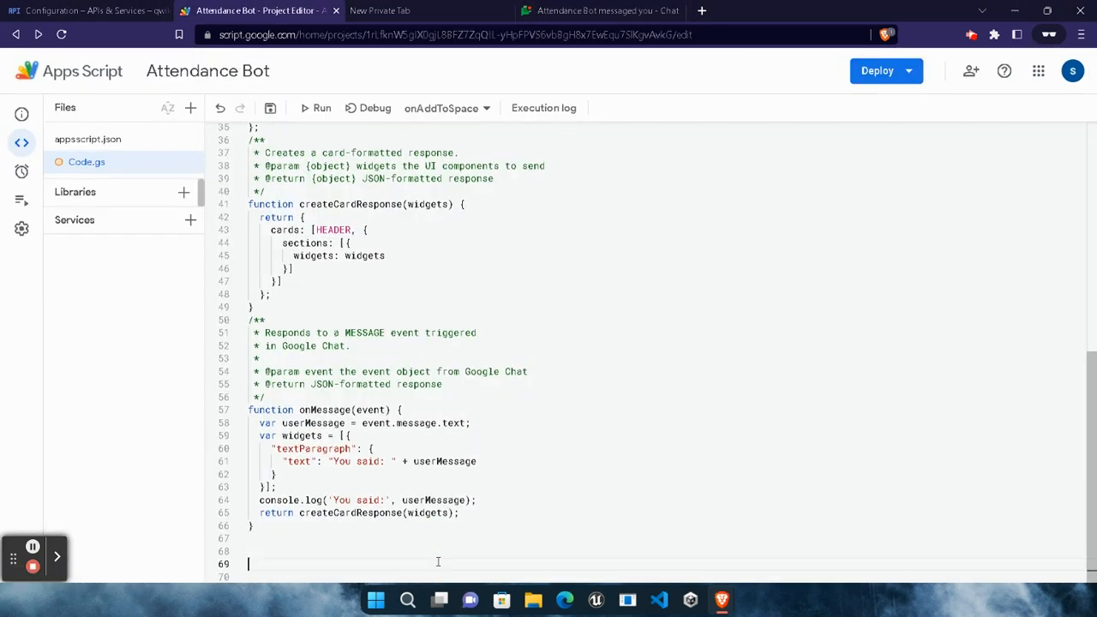
key("ctrl+v")
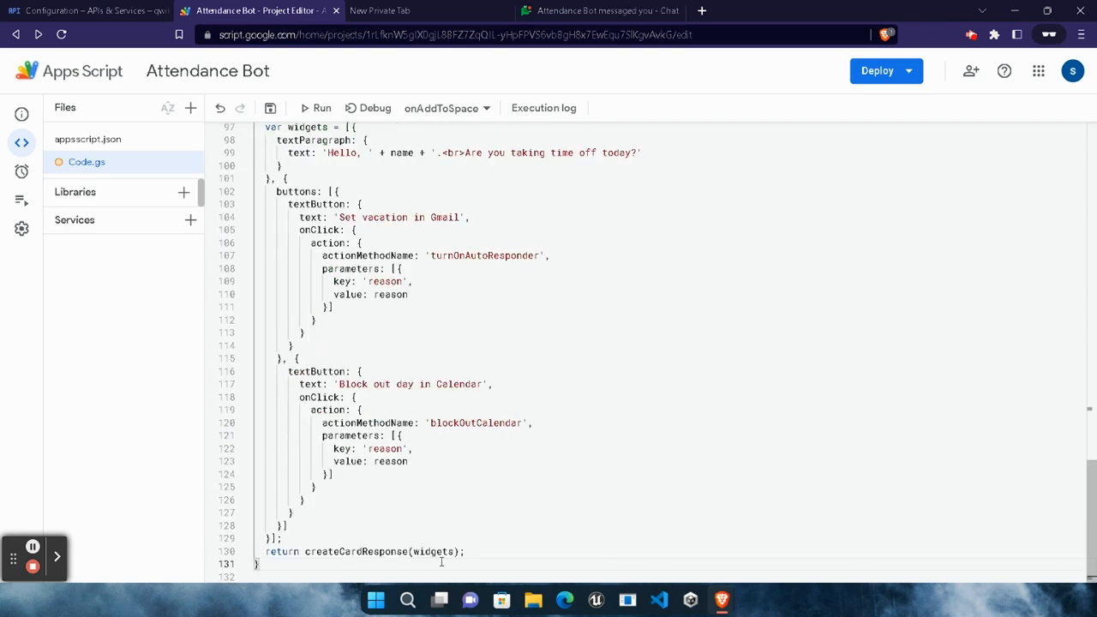
Copy the onCardClick function from the lab instructions and paste it a few blank lines below the last function in Code.gs.
mouse_move(722, 600)
left_click(569, 523)
scroll(437, 388, "down", 12)
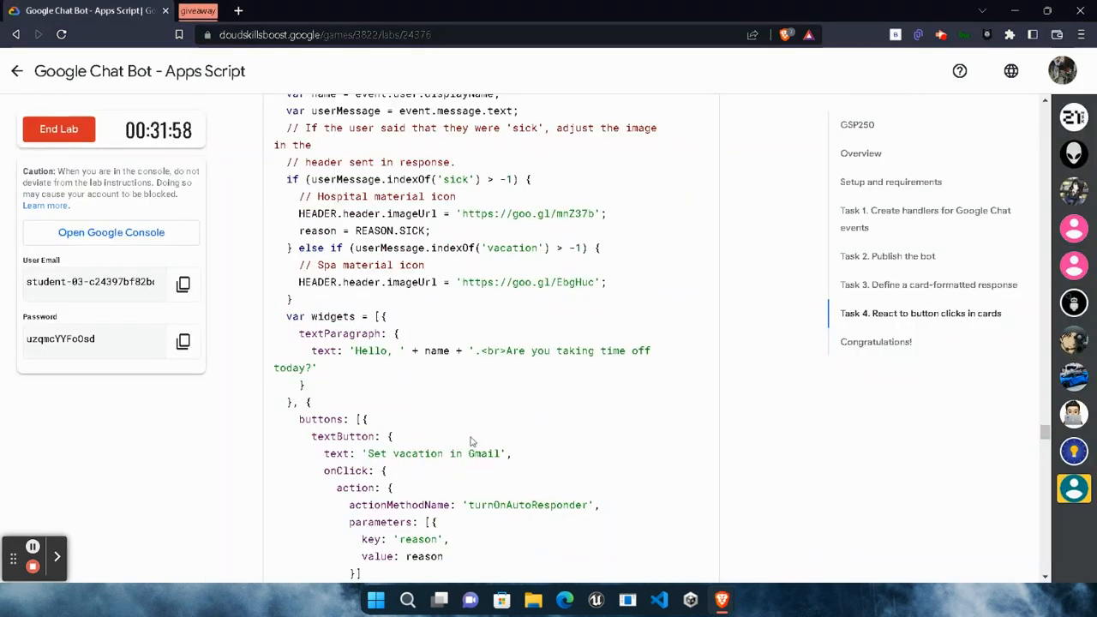
left_click(694, 347)
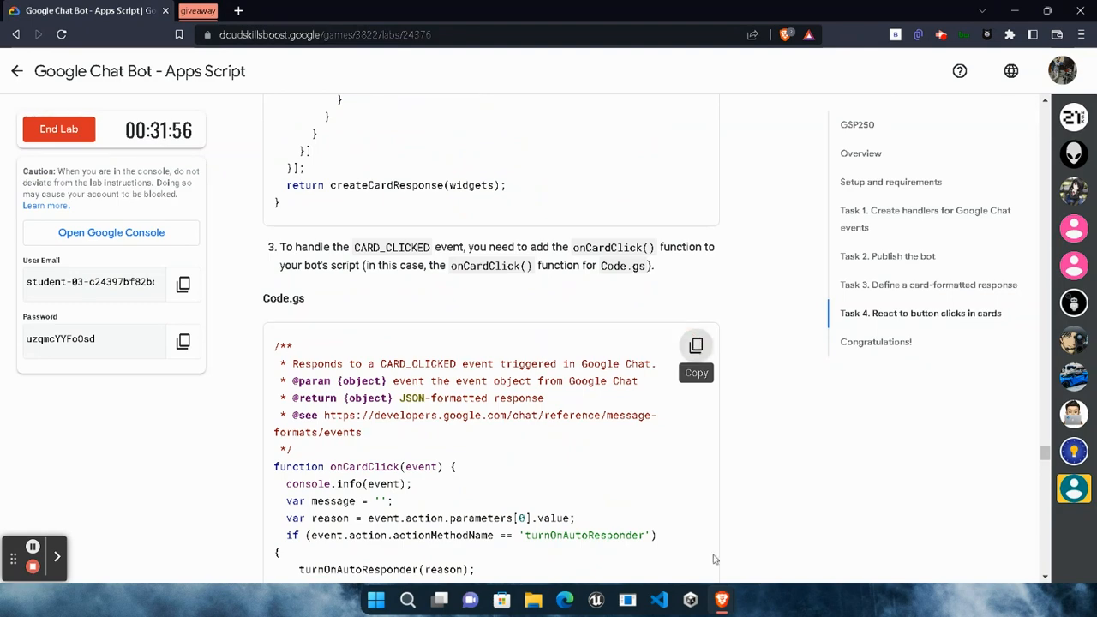
mouse_move(721, 600)
left_click(636, 539)
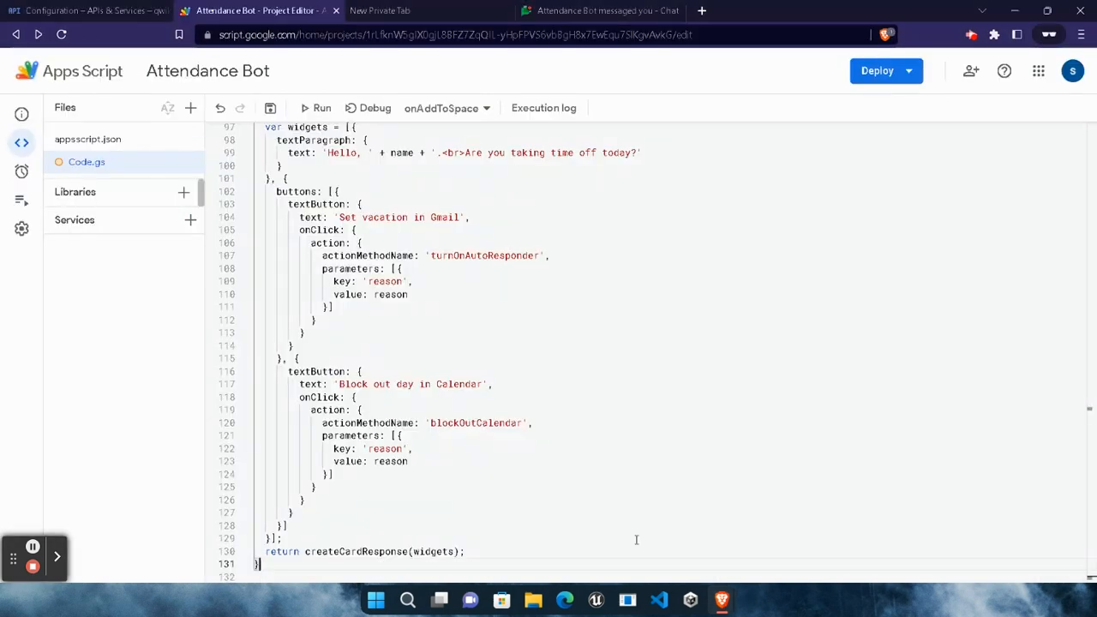
key("Return")
key("Return")
key("Return")
key("Return")
key("Return")
key("ctrl+v")
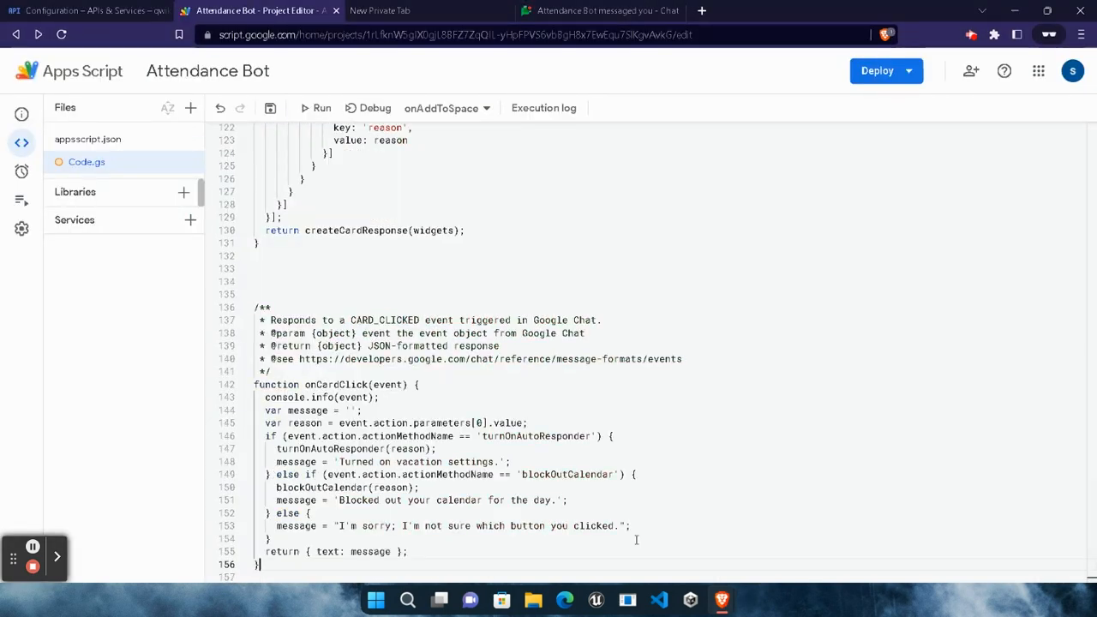
Copy the lab's Gmail and Calendar integration code, starting with ONE_DAY_MILLIS, and paste it at the end of Code.gs.
mouse_move(721, 600)
left_click(591, 522)
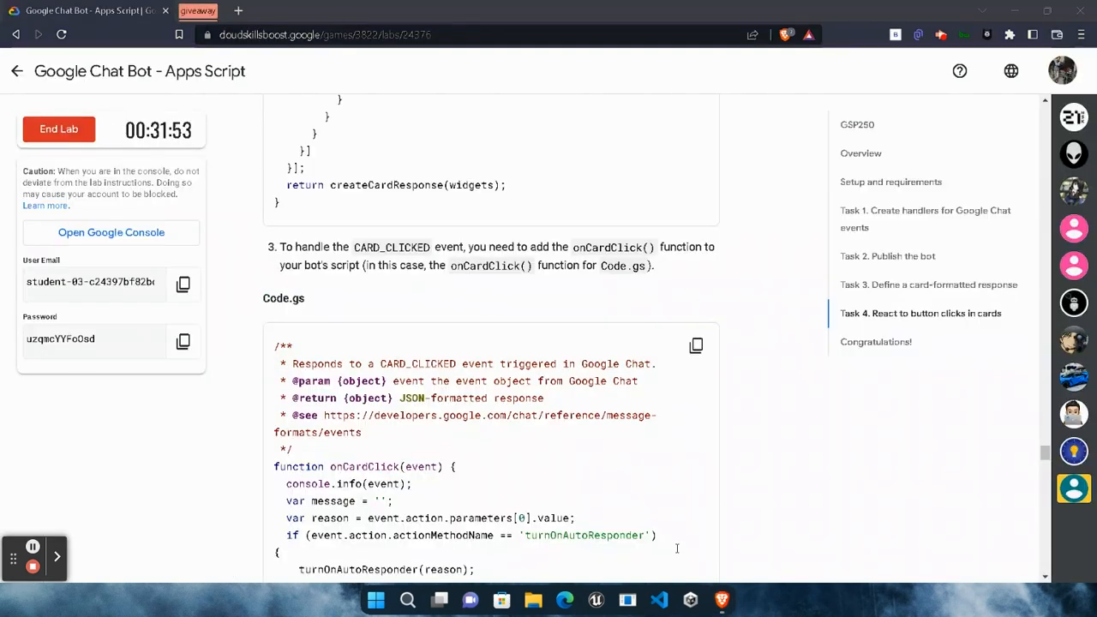
scroll(686, 360, "down", 8)
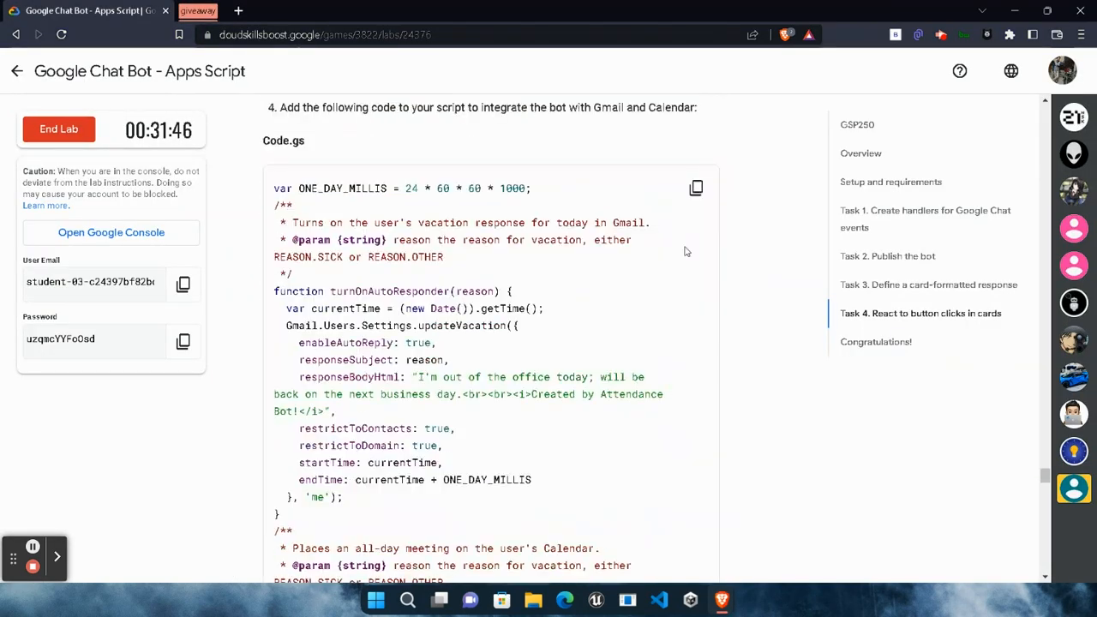
left_click(696, 188)
mouse_move(722, 600)
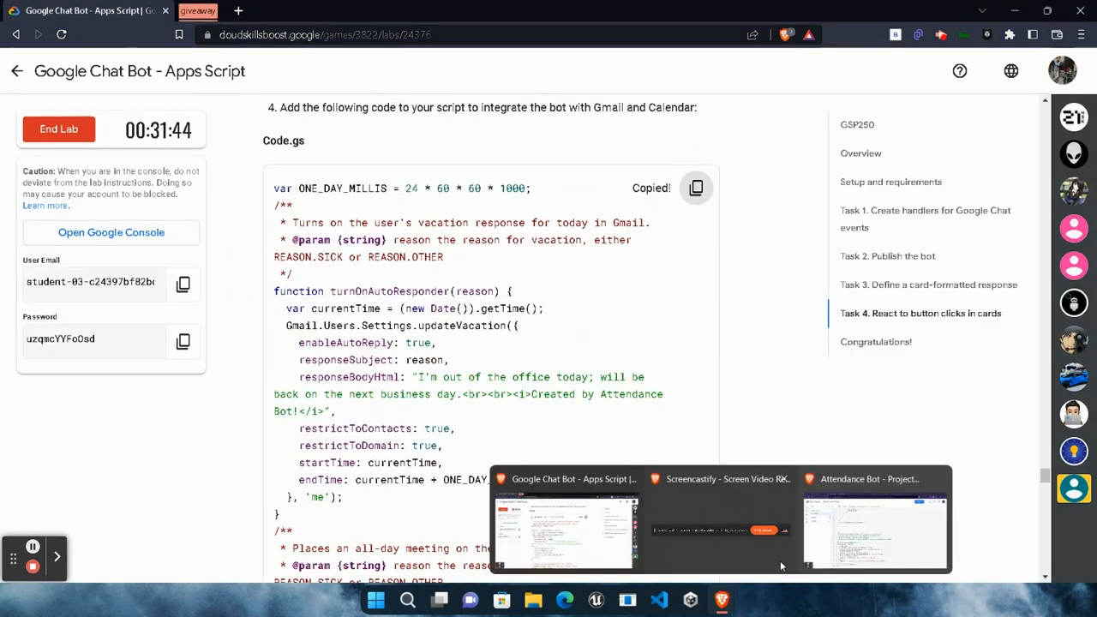
left_click(857, 523)
key("ctrl+v")
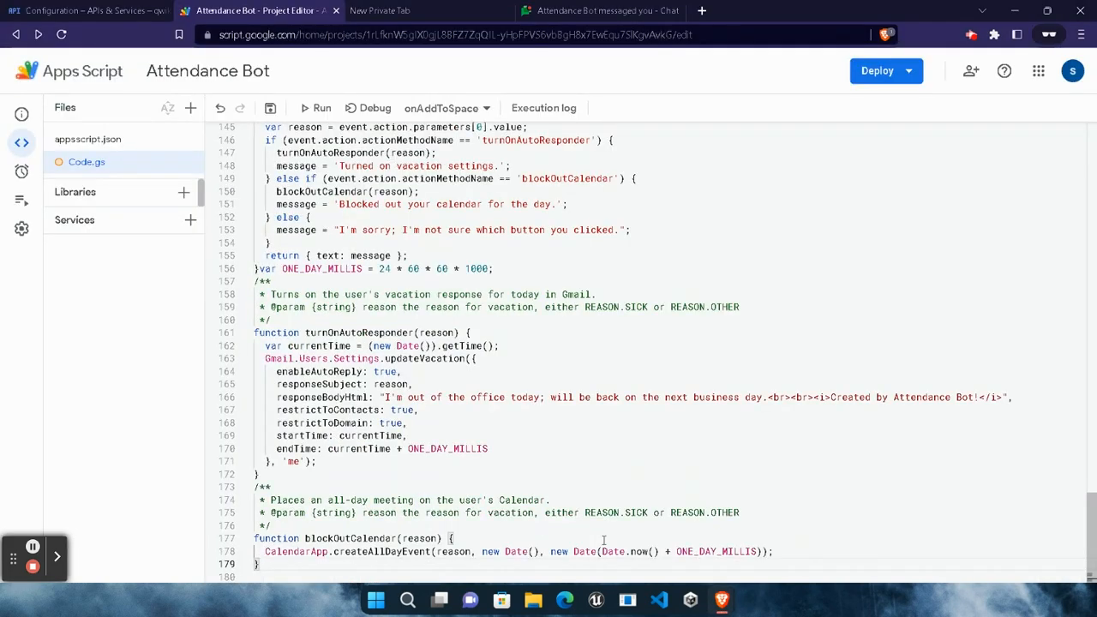
Consult the lab instructions that follow the integration code and save the Attendance Bot project.
mouse_move(715, 593)
left_click(610, 476)
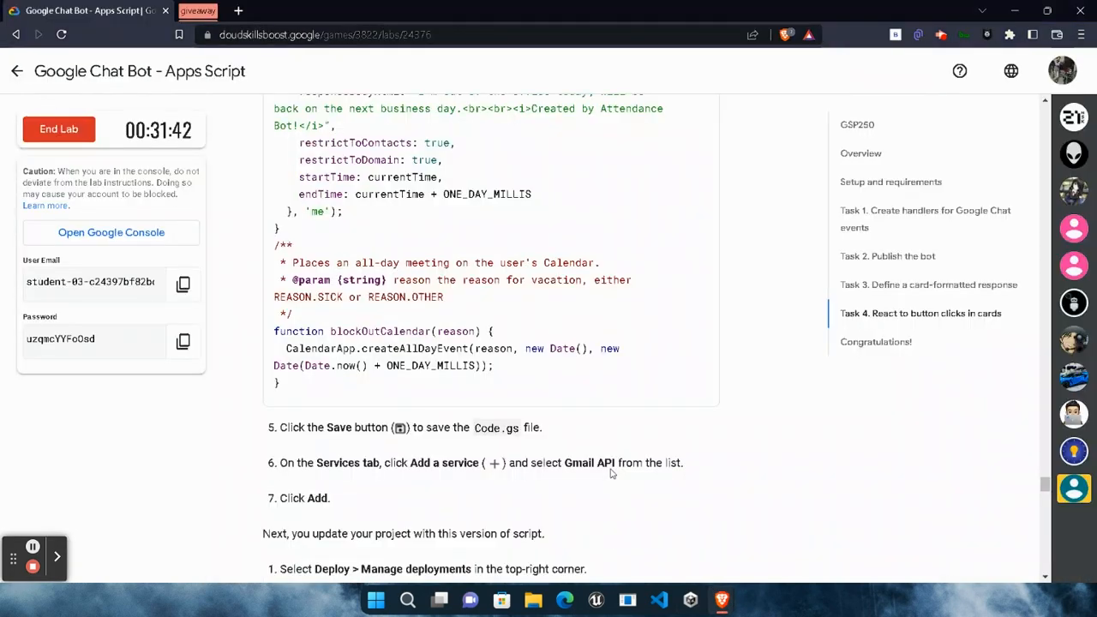
scroll(611, 472, "down", 3)
mouse_move(722, 597)
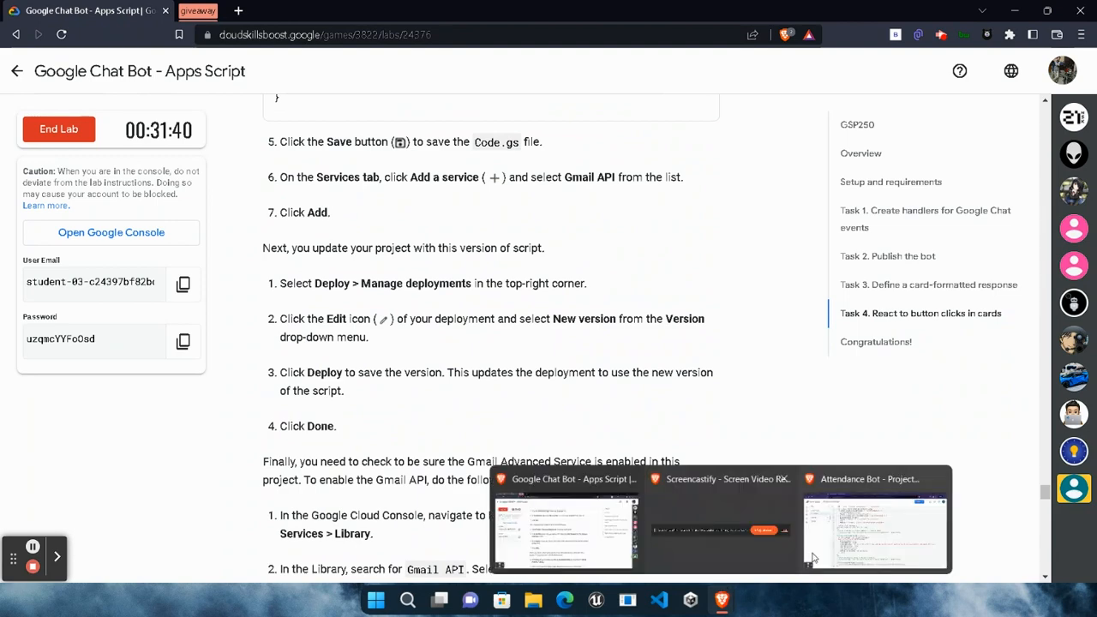
left_click(856, 510)
left_click(269, 109)
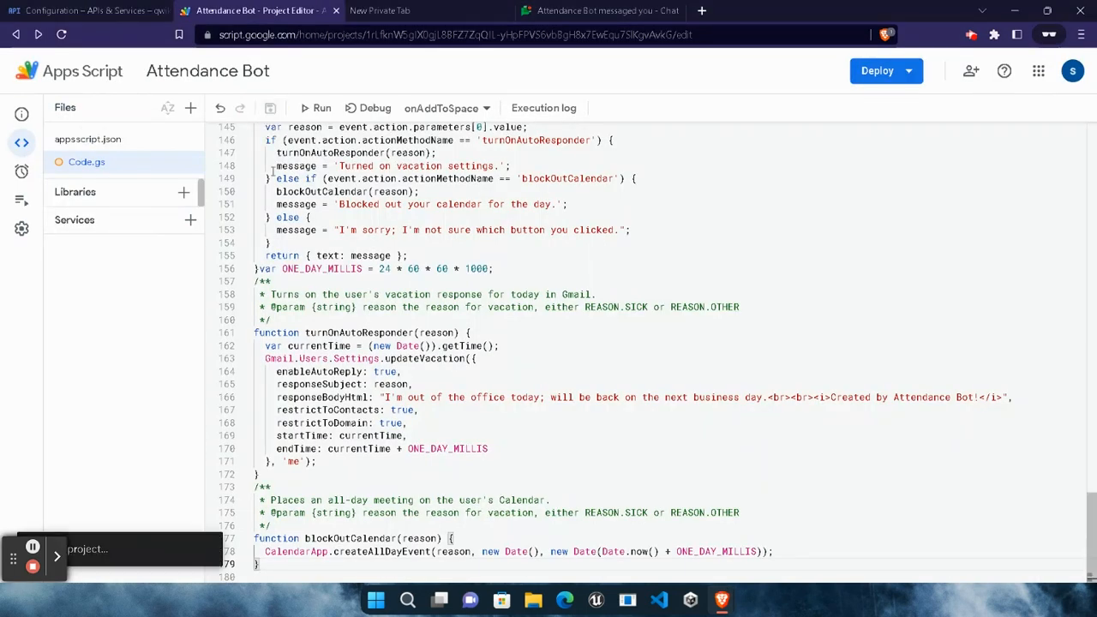
Add the Gmail API service, version v1 with identifier Gmail, to the Attendance Bot project.
left_click(190, 219)
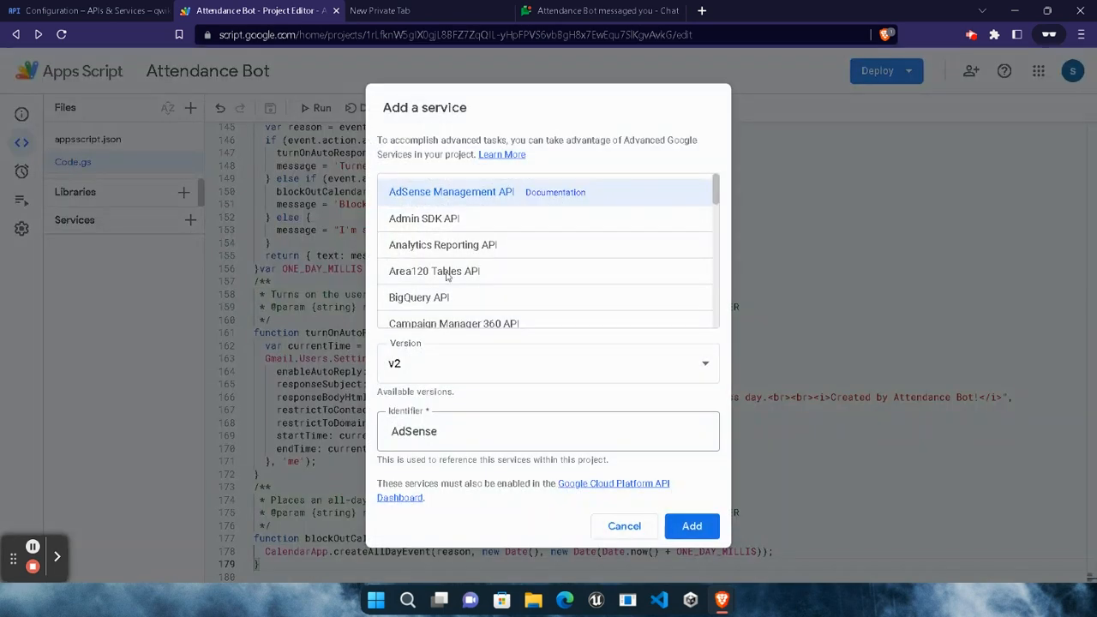
scroll(446, 274, "down", 5)
left_click(446, 272)
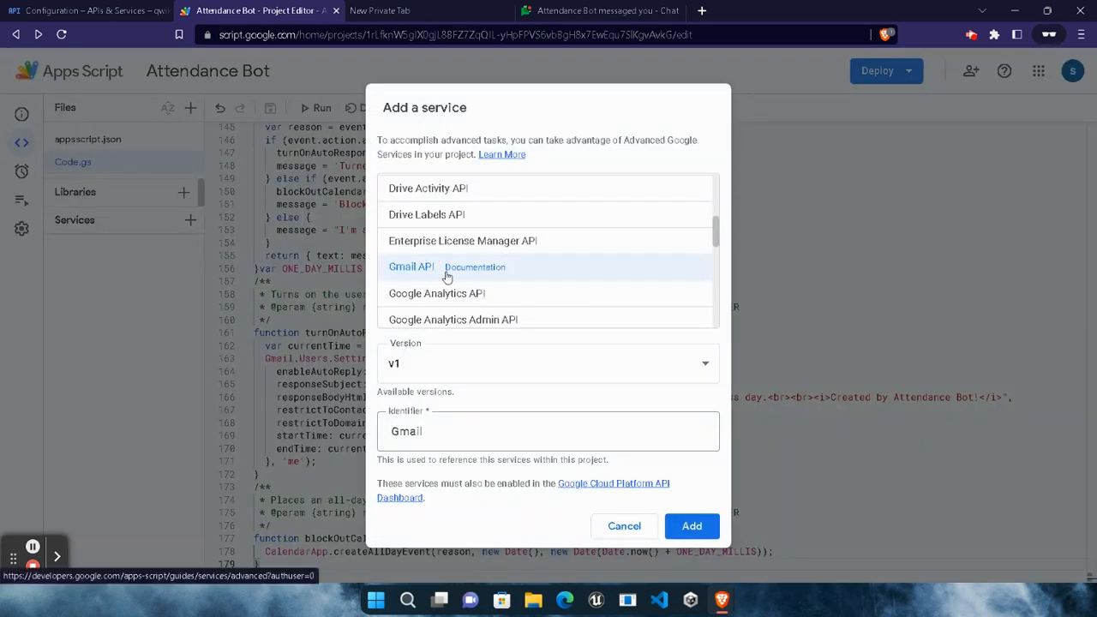
mouse_move(722, 600)
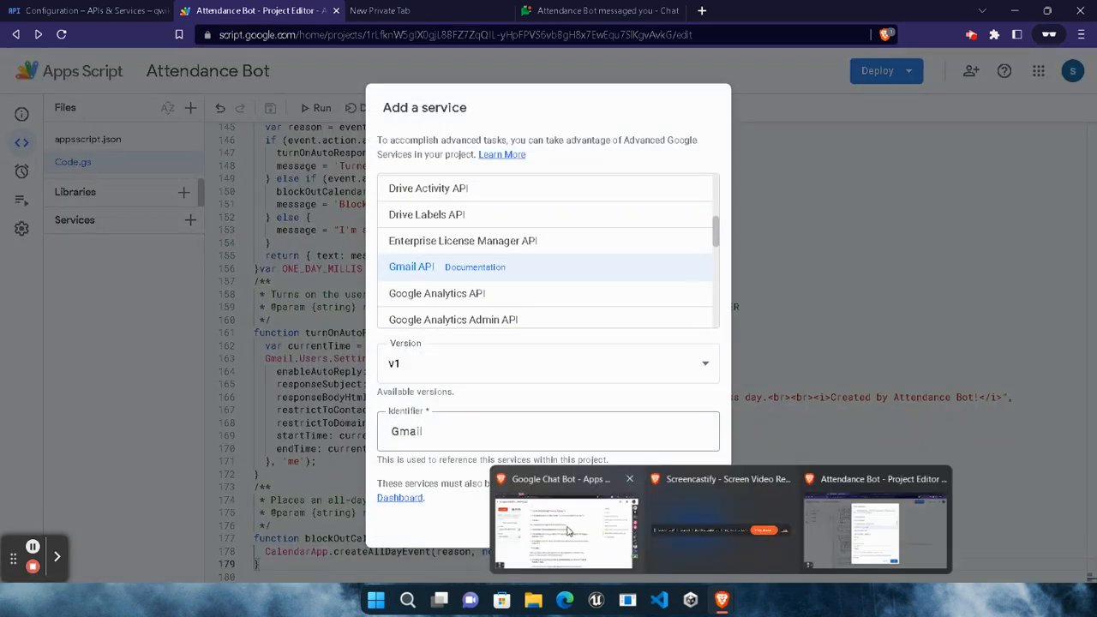
left_click(563, 525)
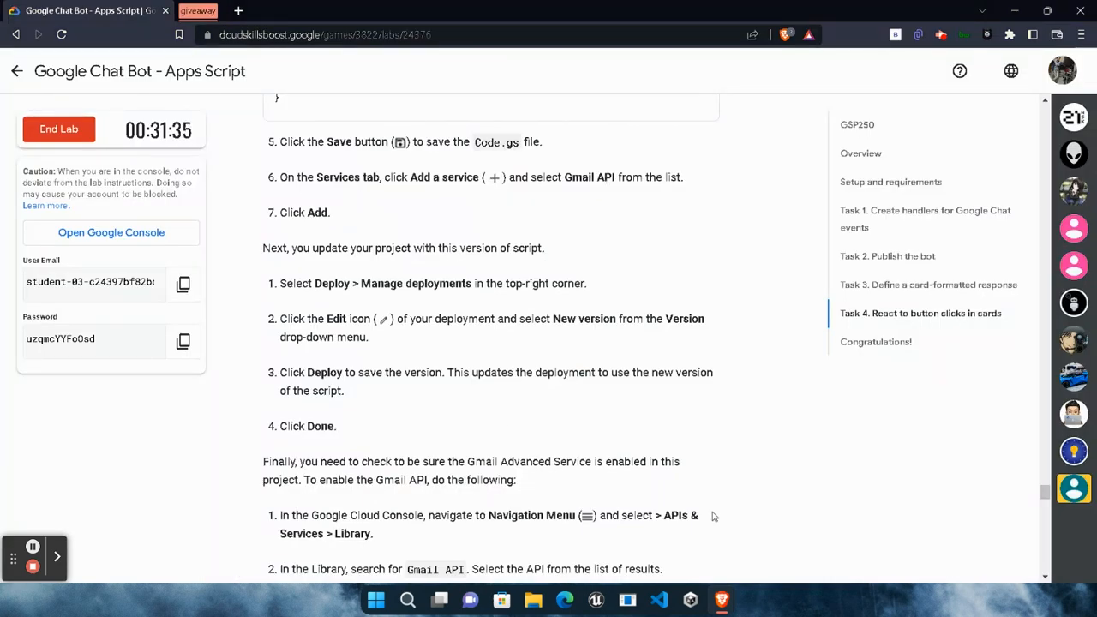
left_click(874, 514)
left_click(693, 524)
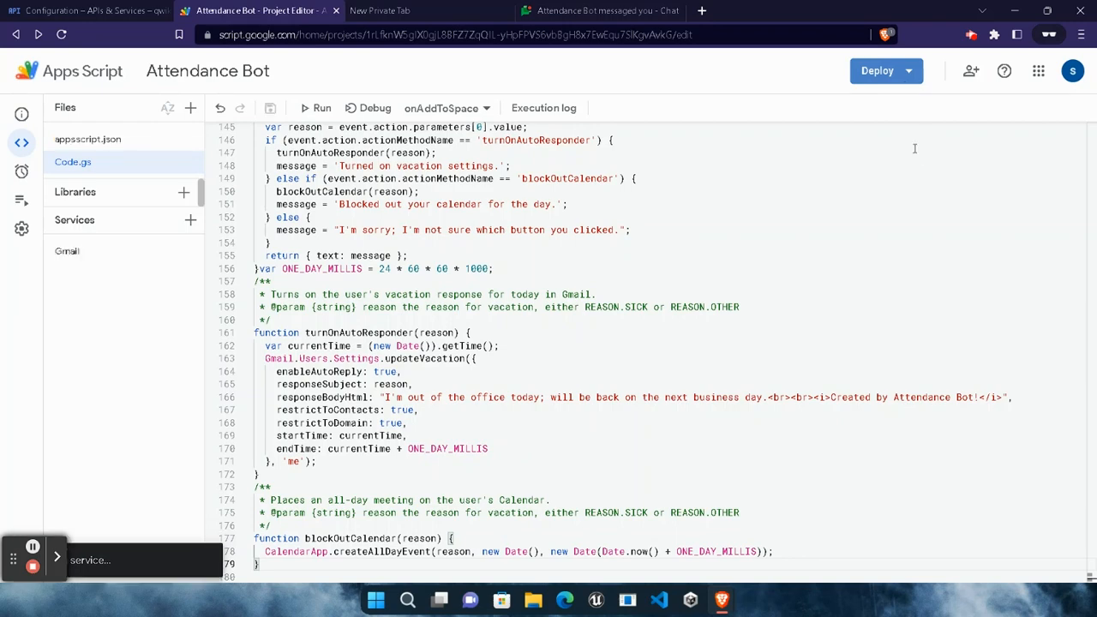
Update the active Untitled deployment to a new version and close the deployment dialog.
left_click(908, 74)
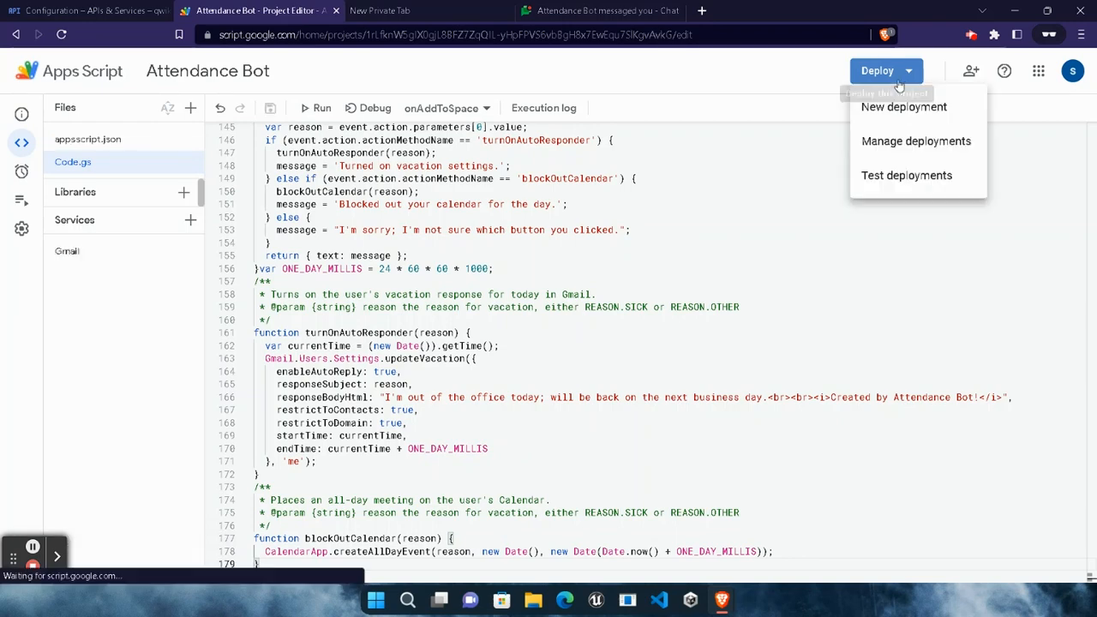
left_click(908, 141)
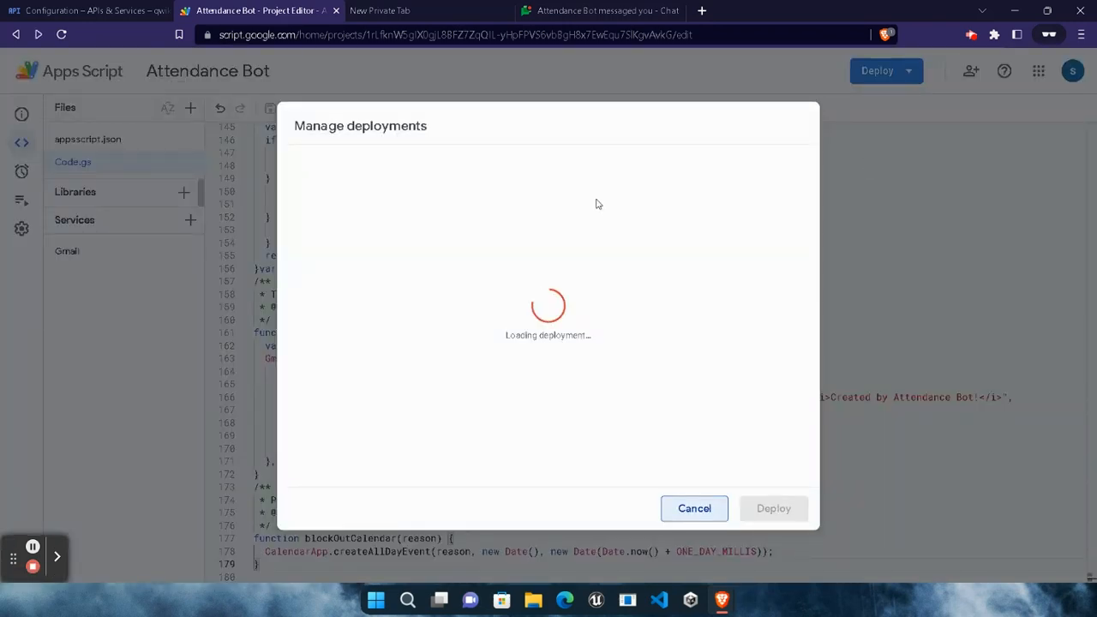
left_click(768, 159)
left_click(778, 202)
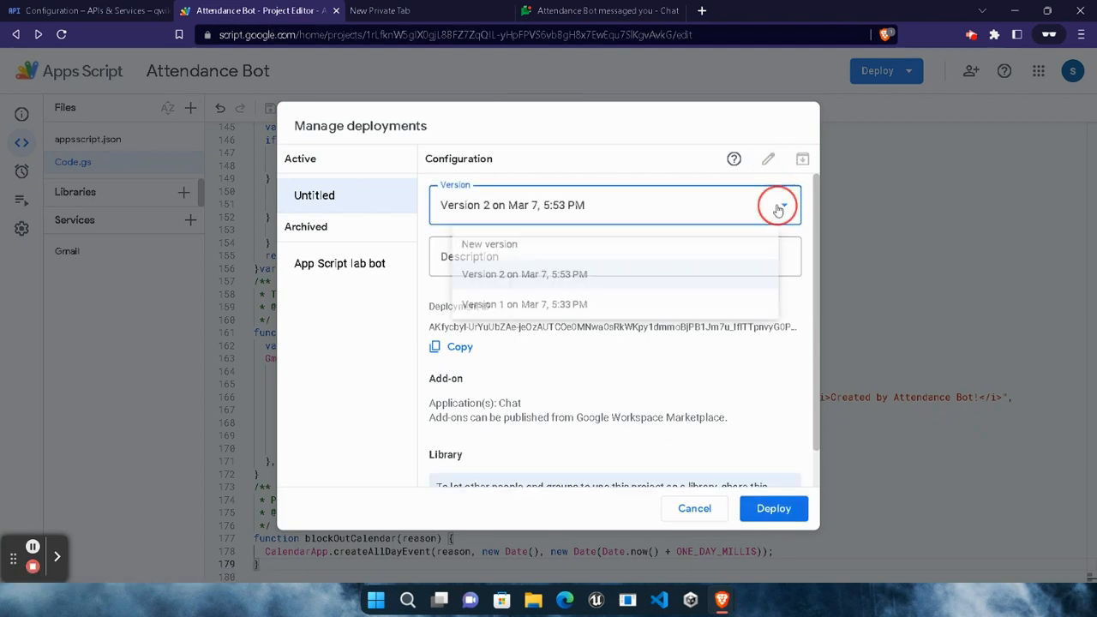
left_click(770, 511)
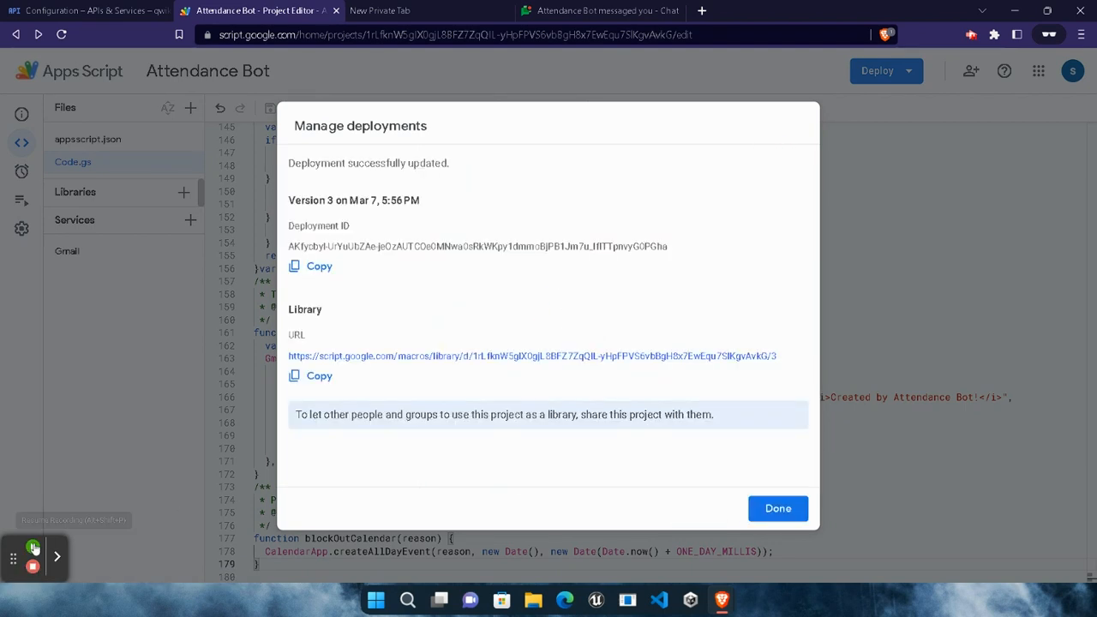
left_click(774, 509)
Search the Google Cloud API Library for "Gmail api" and open the Gmail API product details.
left_click(29, 8)
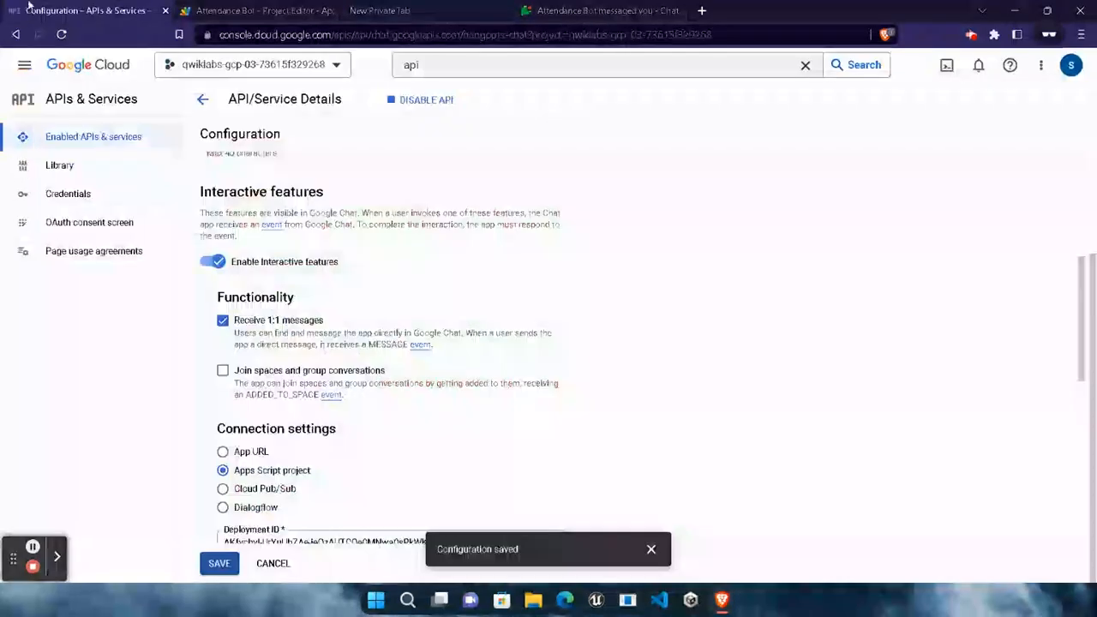
left_click(38, 176)
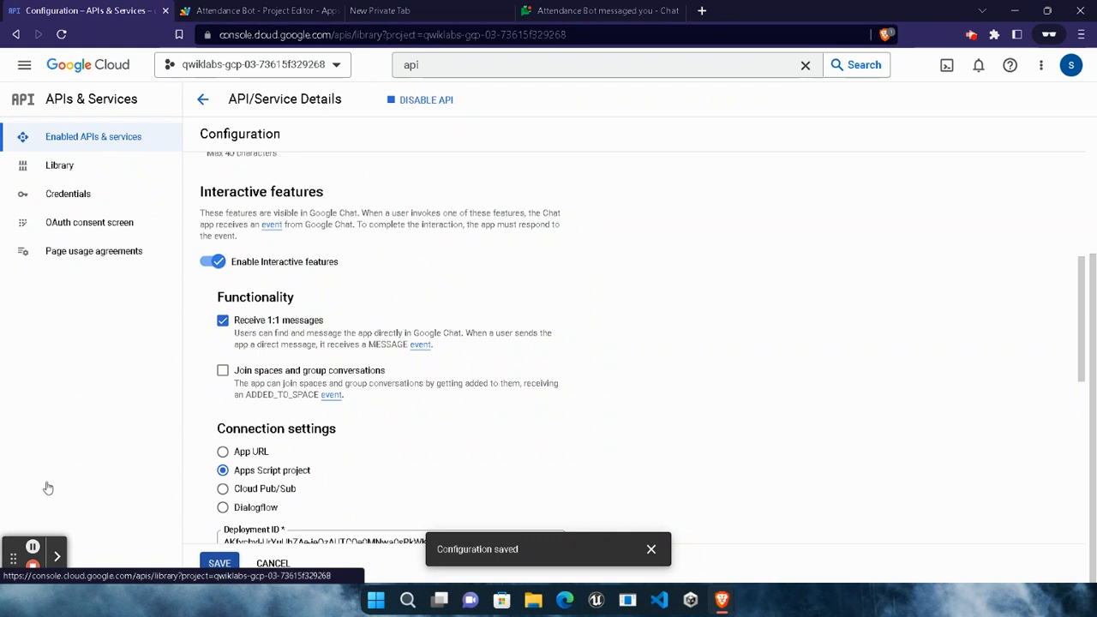
left_click(33, 546)
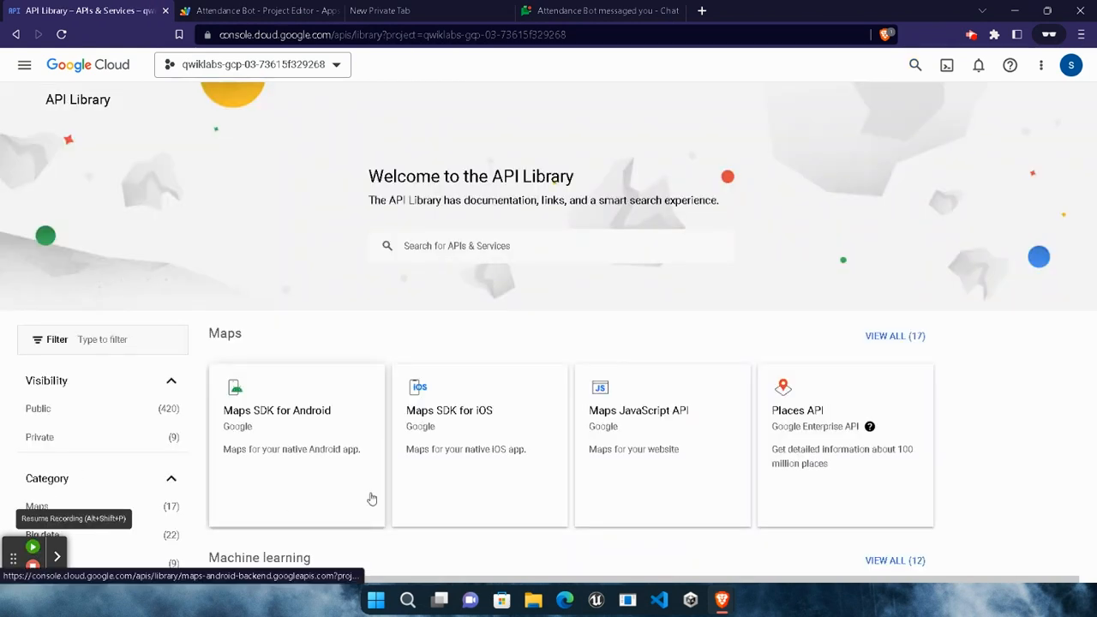
key("alt+shift+p")
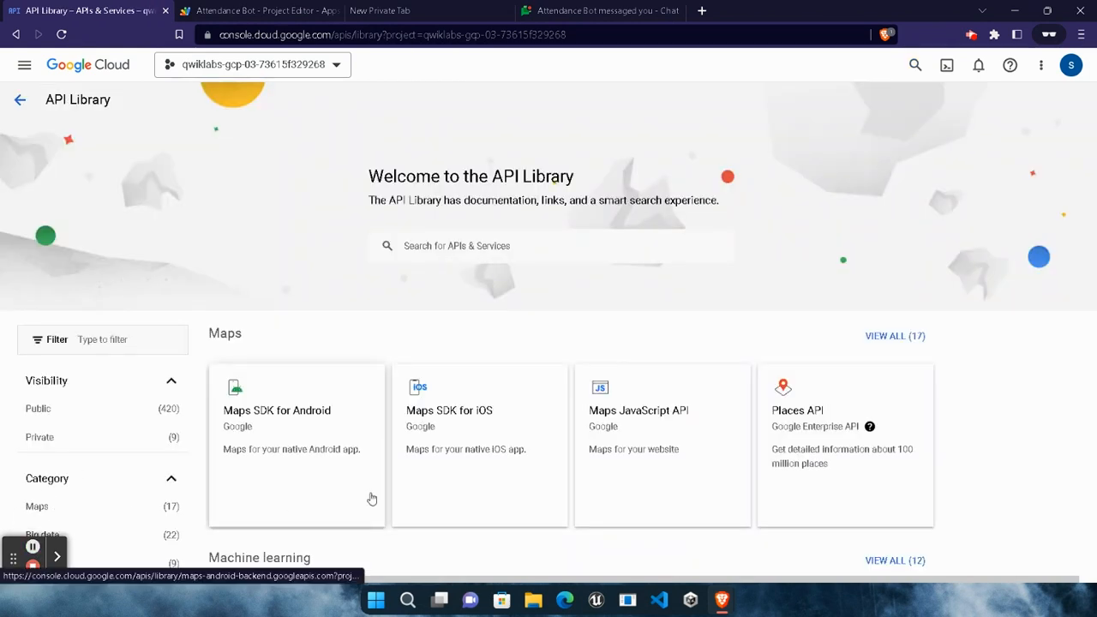
left_click(462, 245)
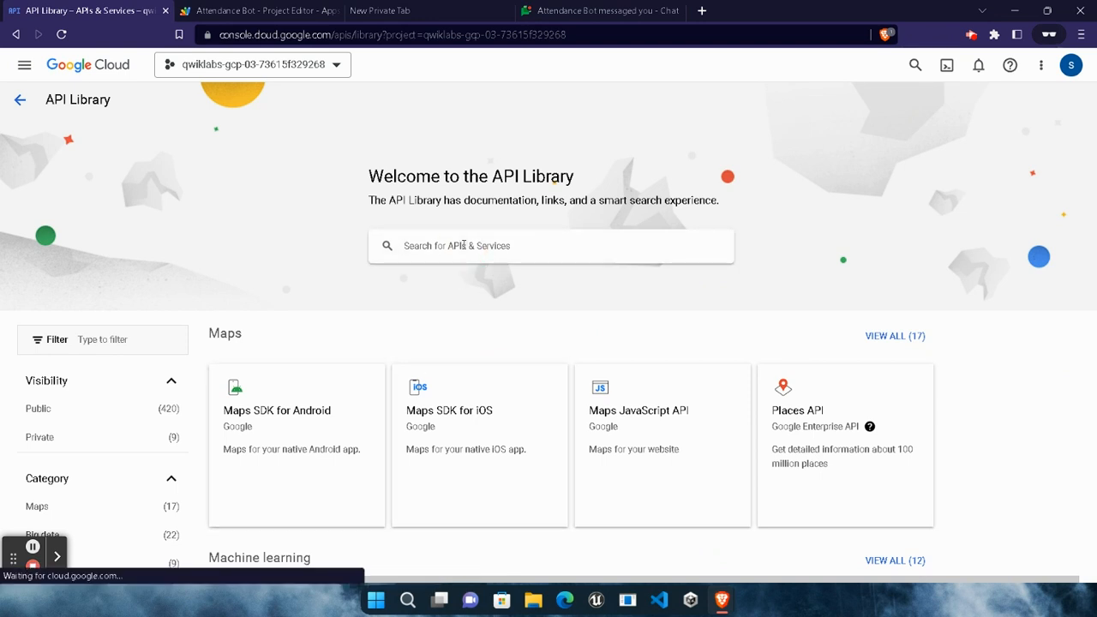
type("Gmail api")
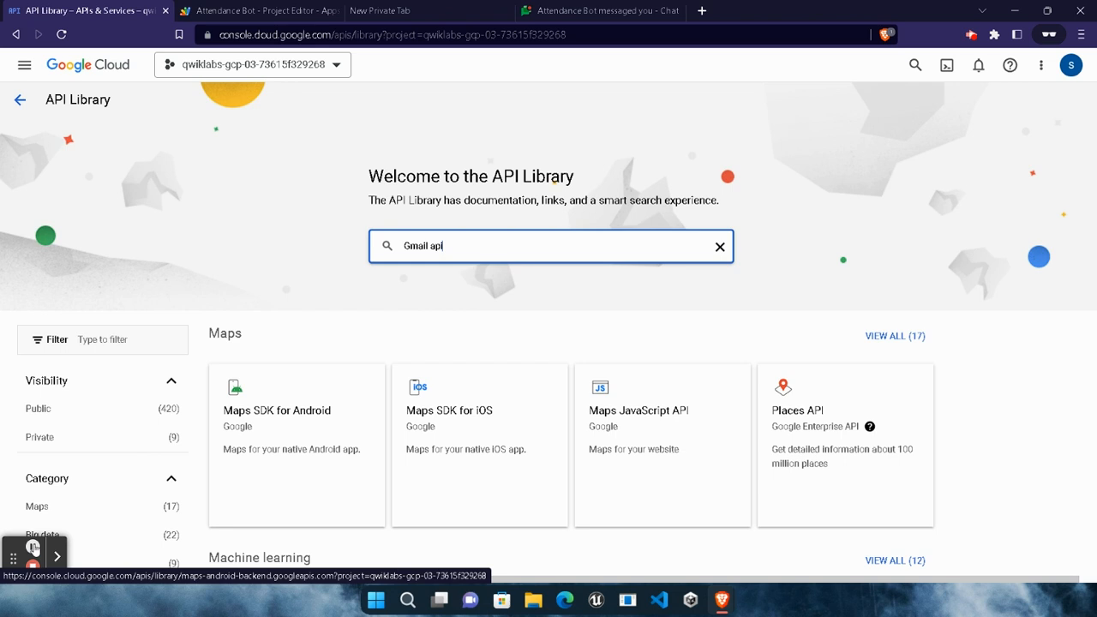
key("Return")
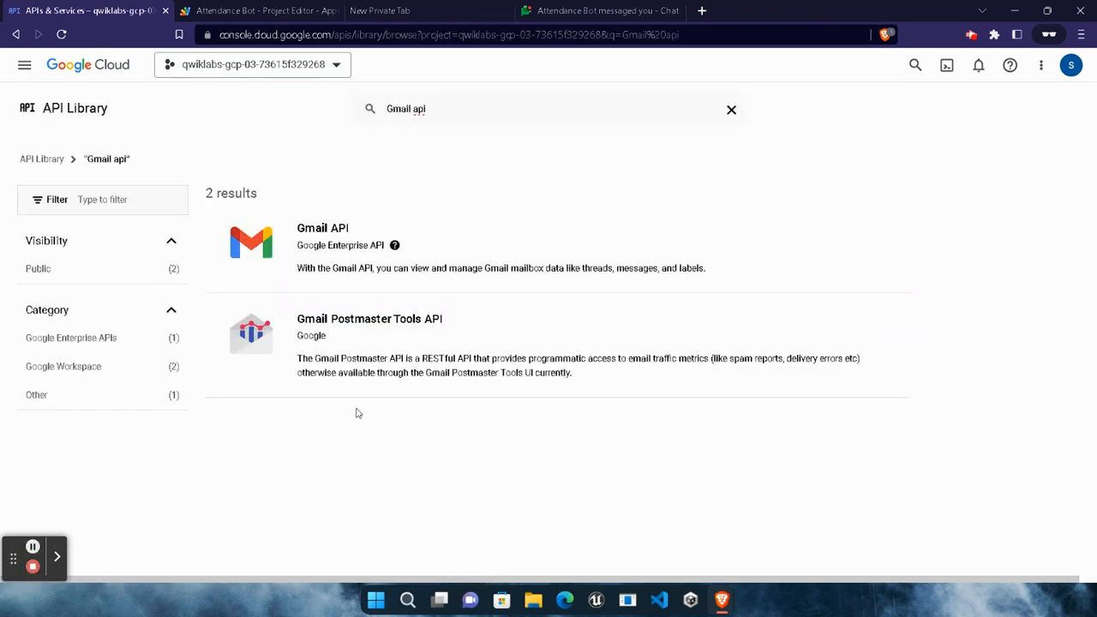
left_click(326, 244)
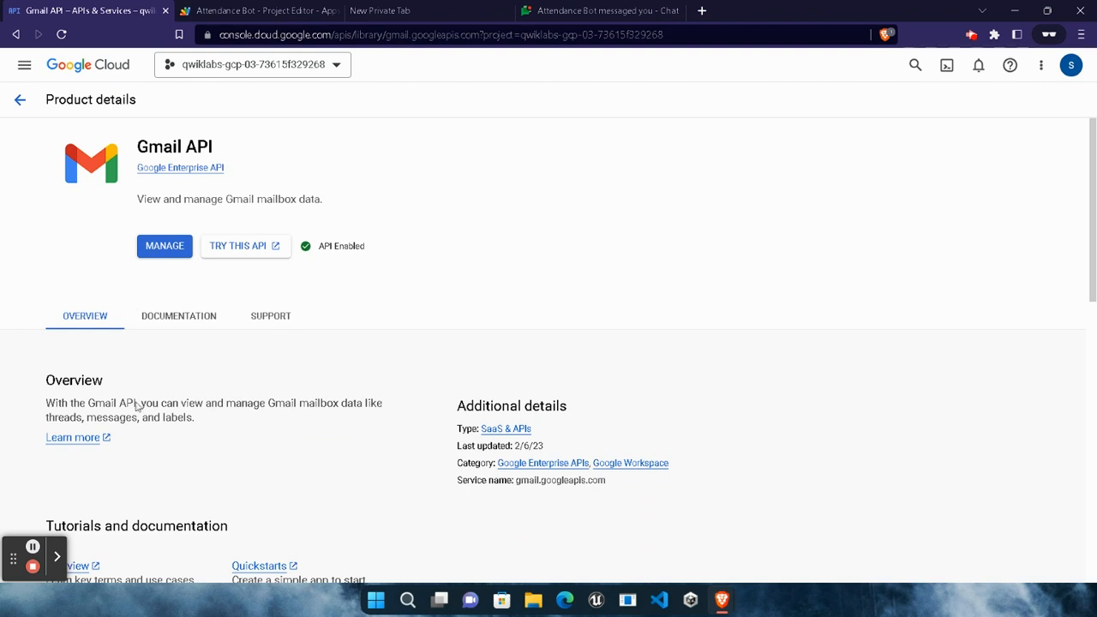
Consult the lab's "Test the bot" instructions and select the test phrase "I'm sick" for copying.
left_click(268, 10)
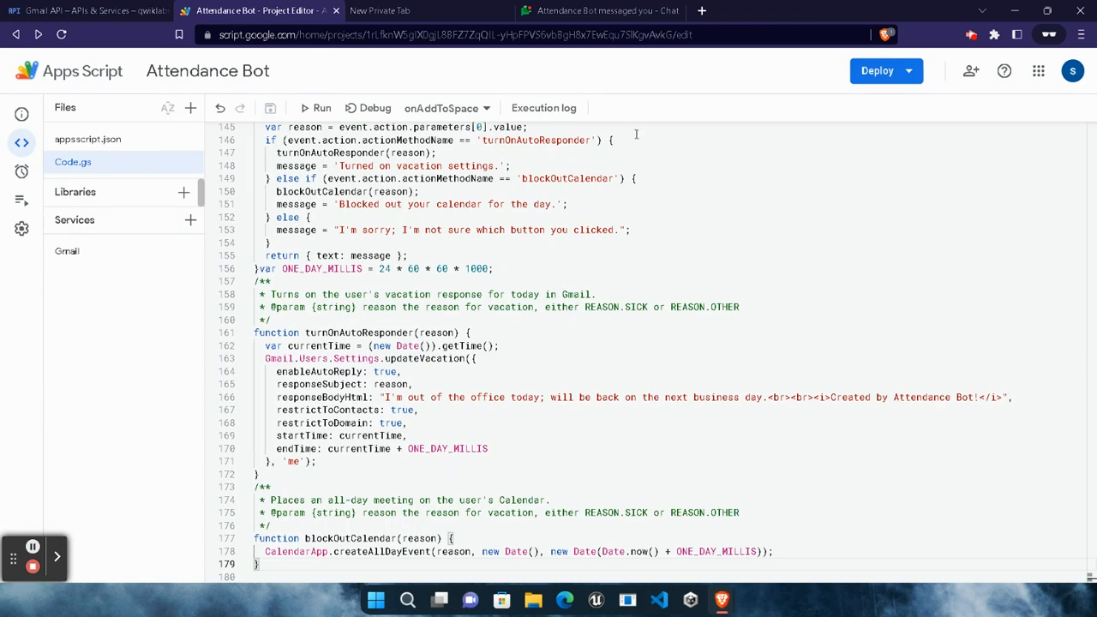
left_click(557, 10)
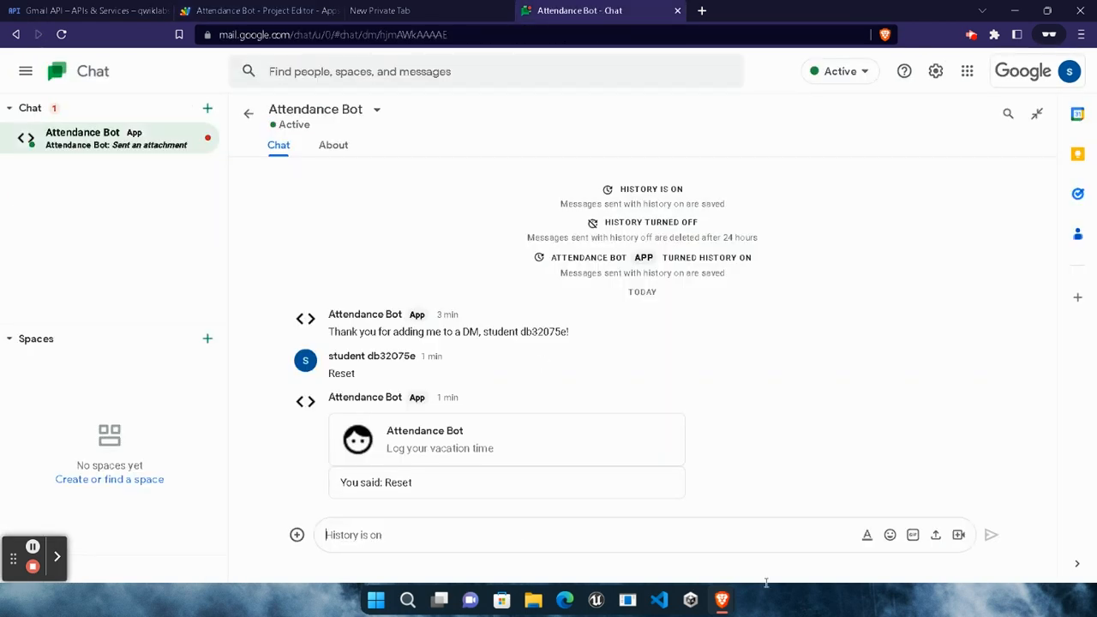
mouse_move(721, 599)
left_click(567, 514)
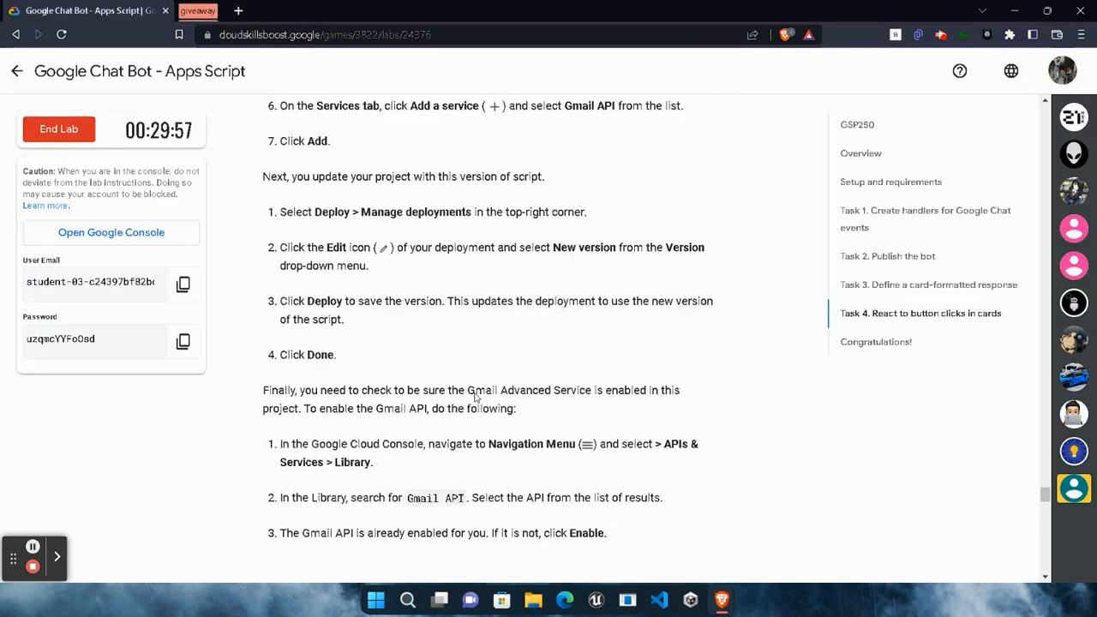
scroll(476, 396, "down", 3)
left_click_drag(395, 369, 431, 370)
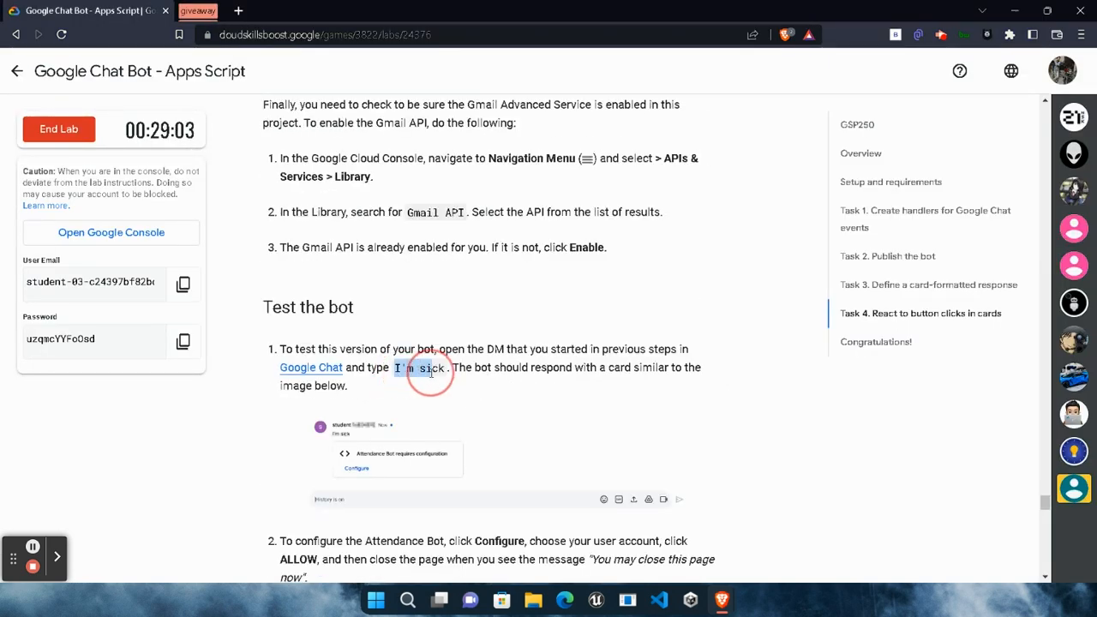
Send the message "I'm sick" to Attendance Bot in its Google Chat direct message.
mouse_move(721, 600)
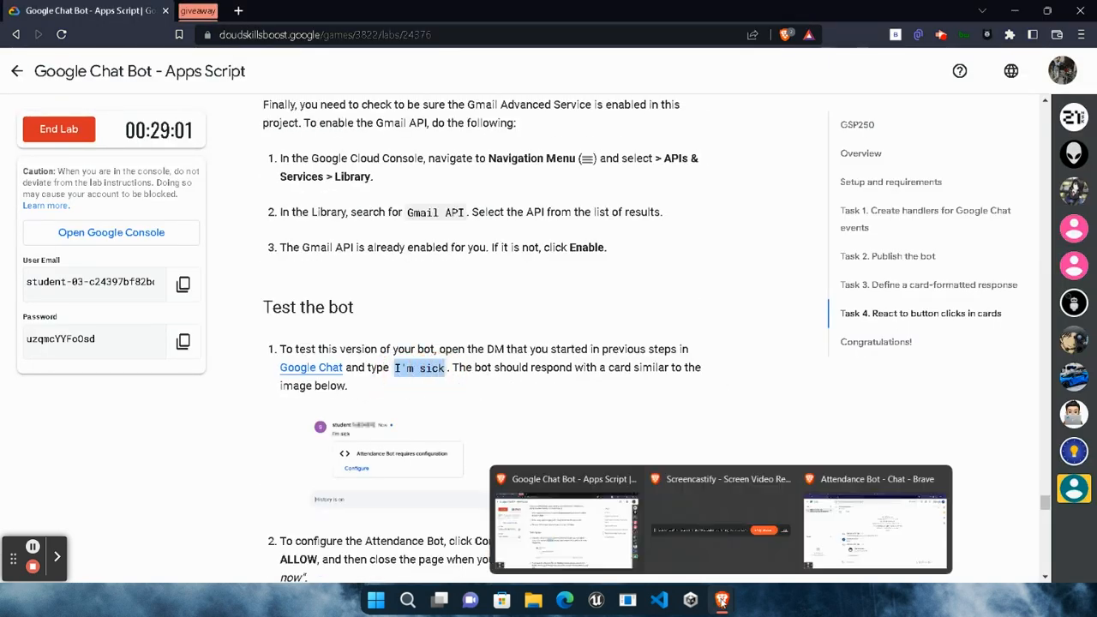
left_click(876, 525)
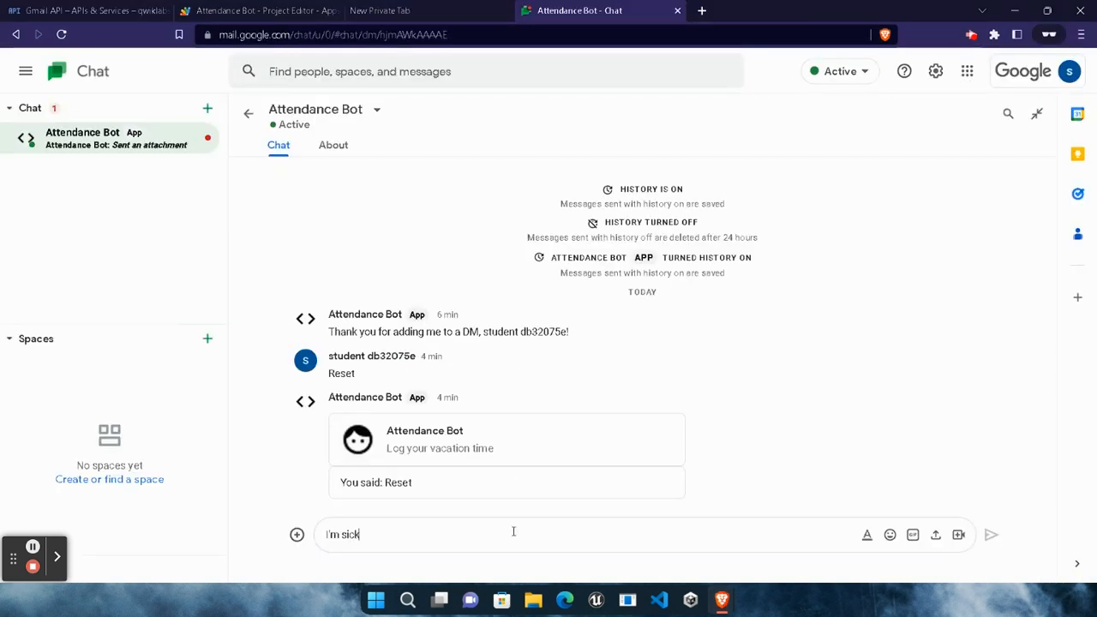
left_click(434, 535)
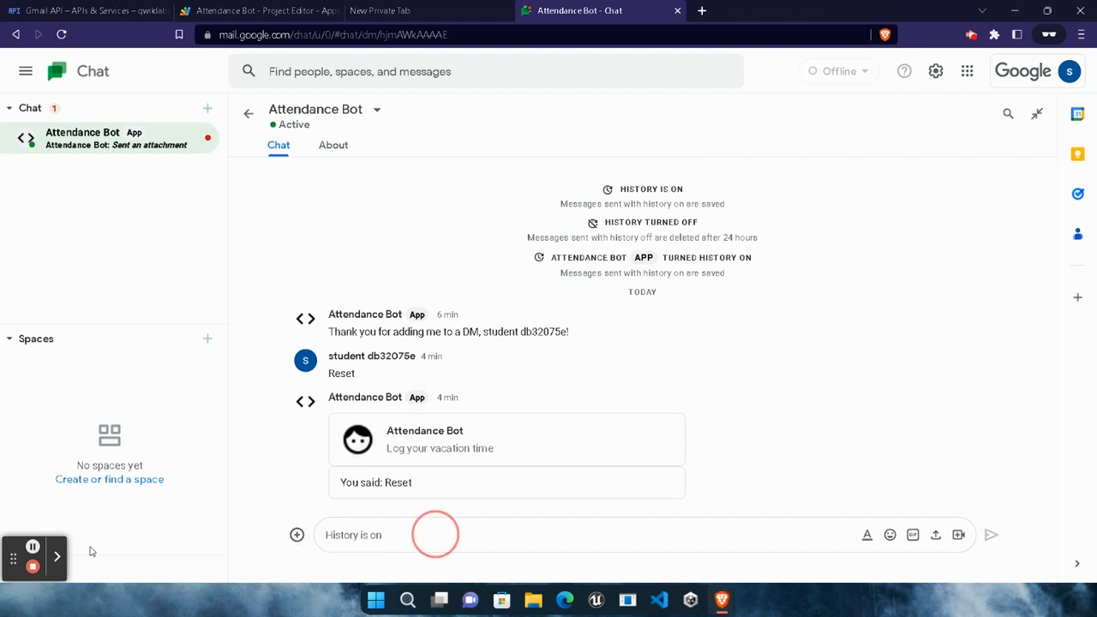
left_click(32, 546)
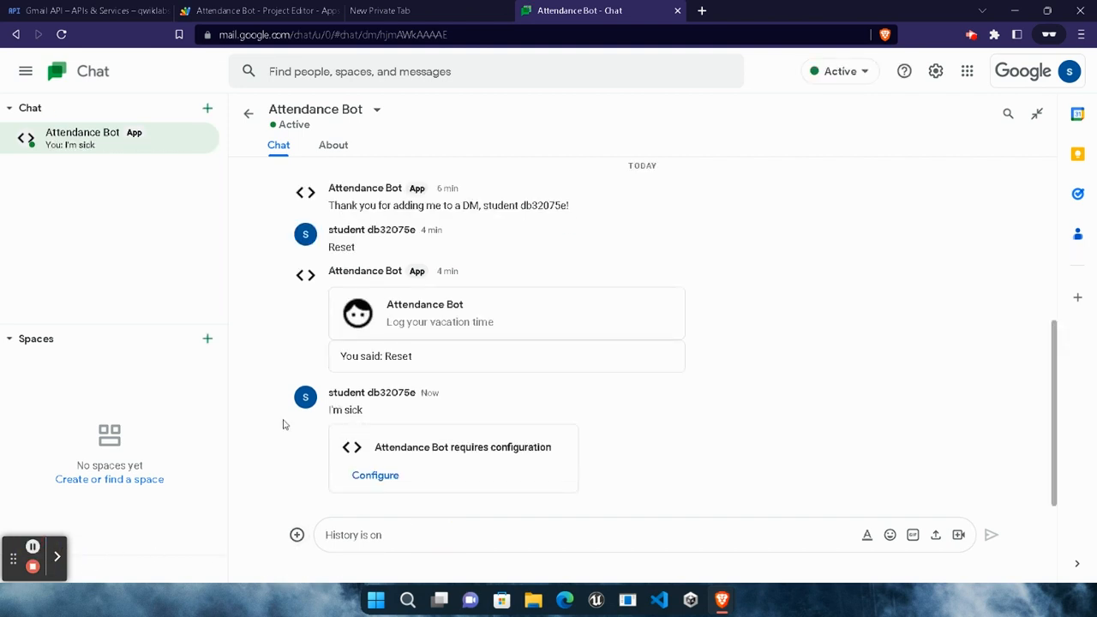
Configure Attendance Bot by choosing the lab student account, allowing Calendar and Gmail access, and closing the sign-in window.
left_click(386, 481)
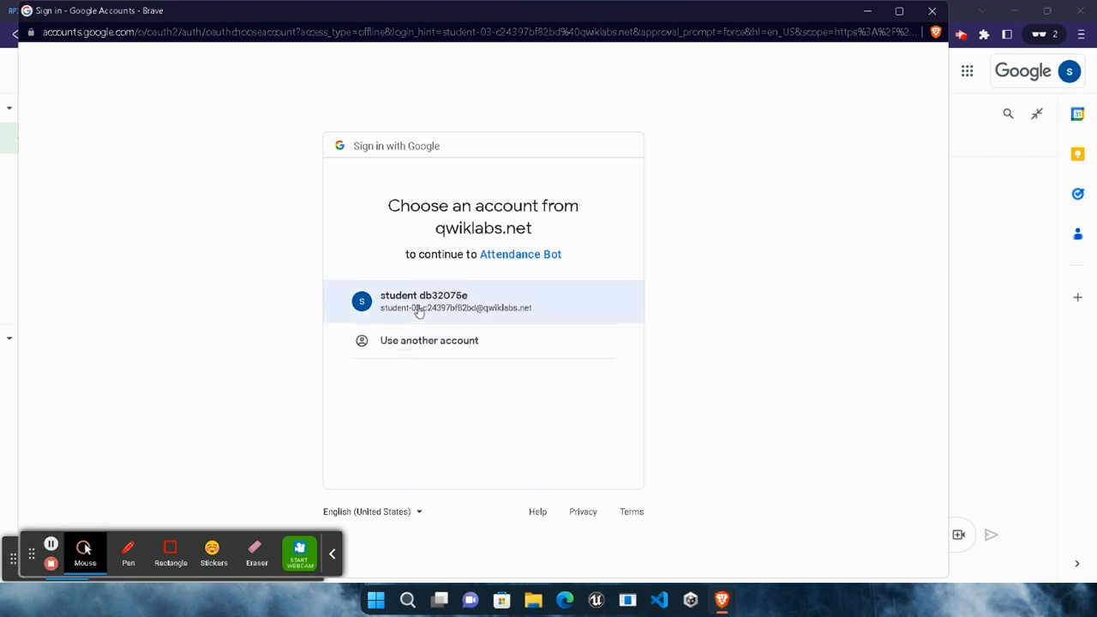
left_click(418, 312)
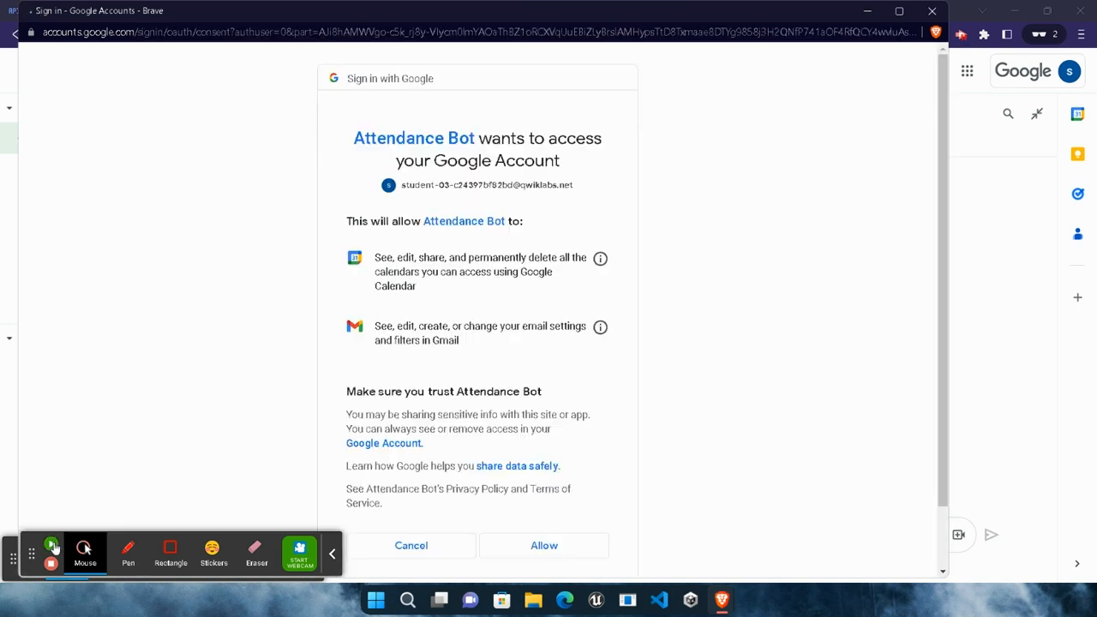
left_click(52, 545)
left_click(542, 546)
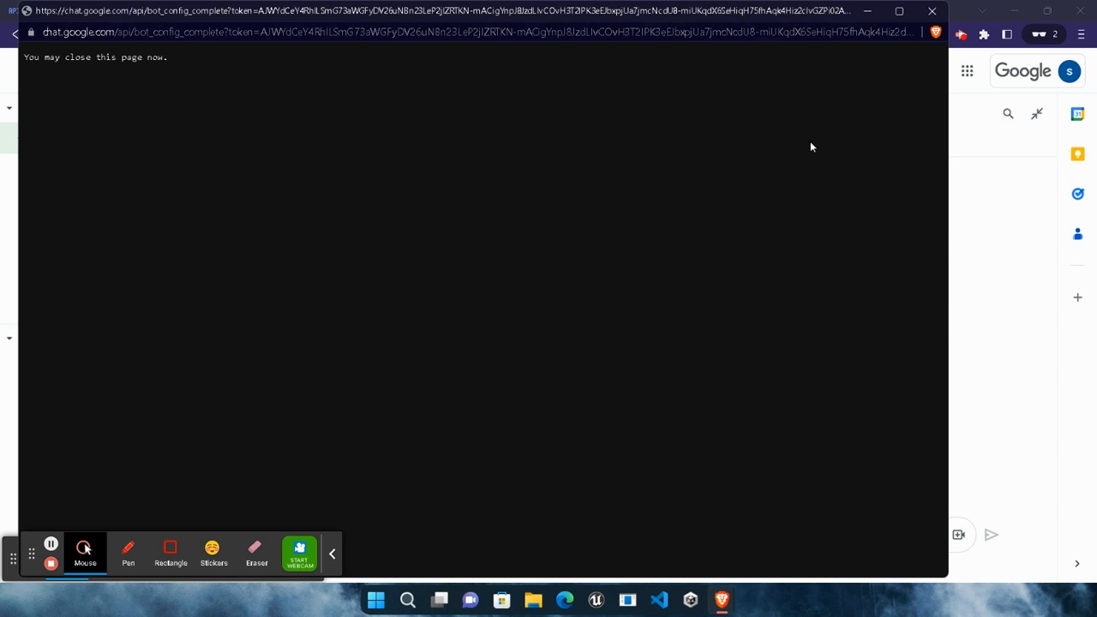
left_click(931, 11)
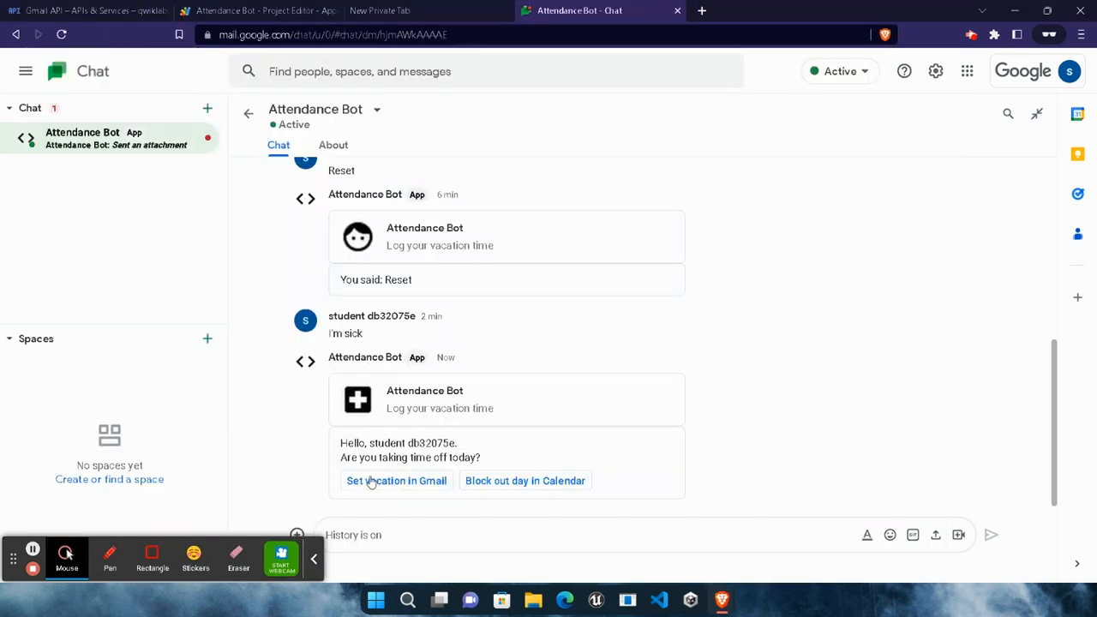
Block out the day in Calendar from the bot's card and check the lab progress for "Test the bot by button clicking in cards".
left_click(535, 481)
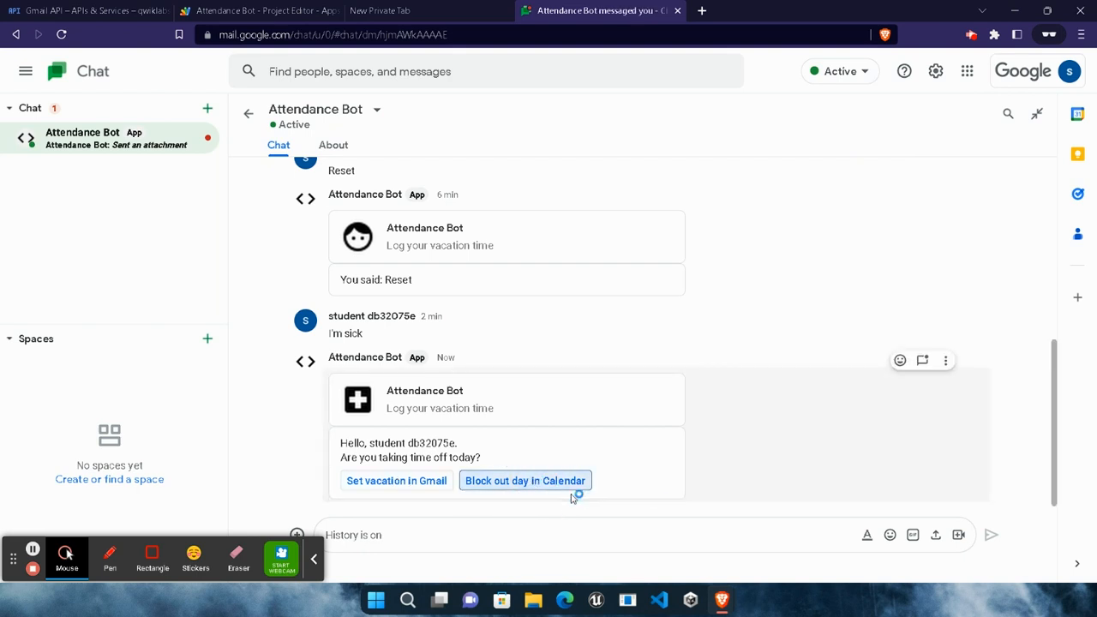
mouse_move(718, 593)
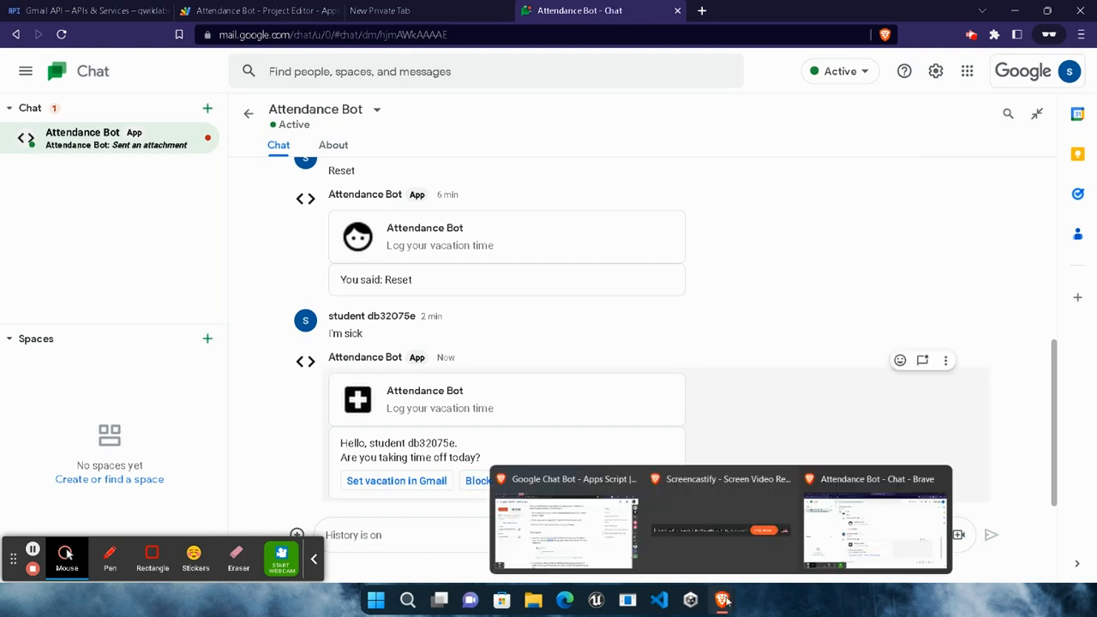
left_click(591, 544)
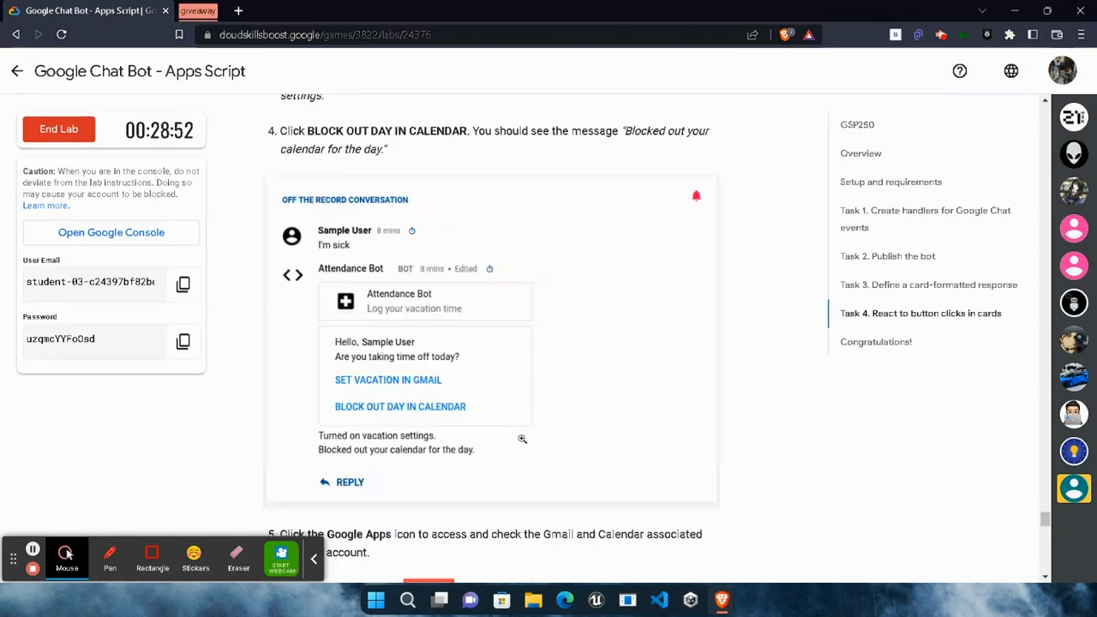
scroll(524, 441, "down", 2)
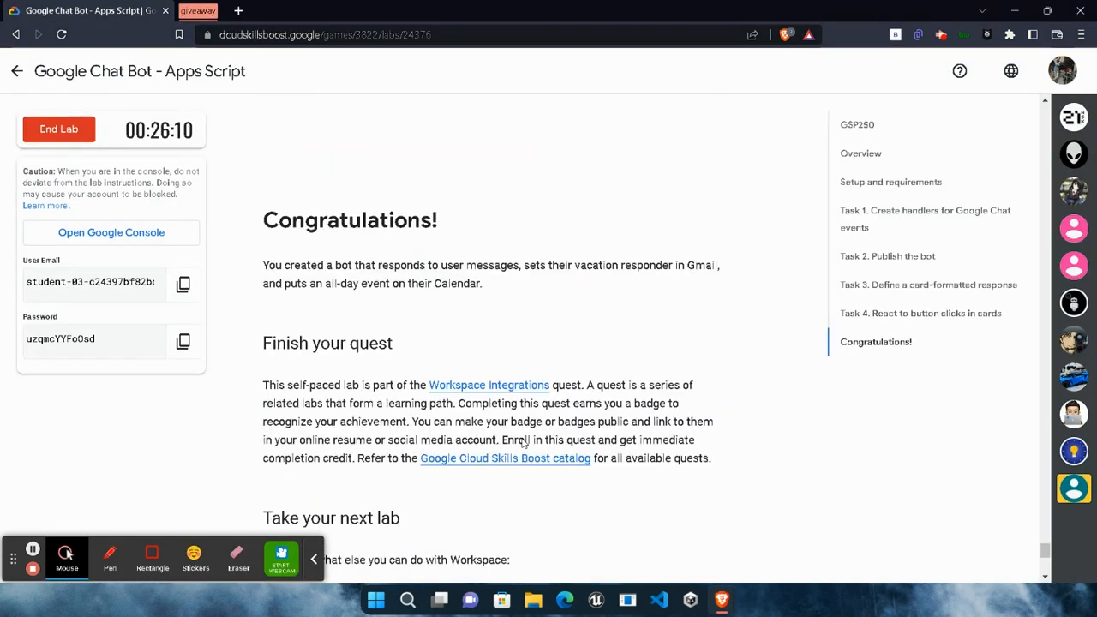
scroll(524, 441, "down", 2)
scroll(523, 442, "up", 5)
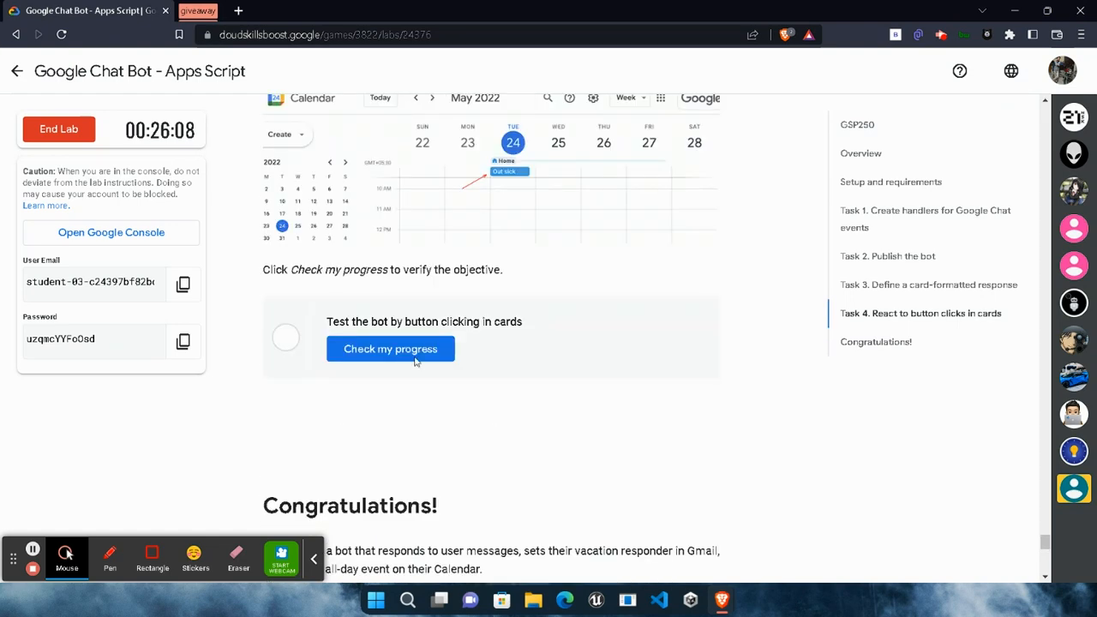
left_click(416, 356)
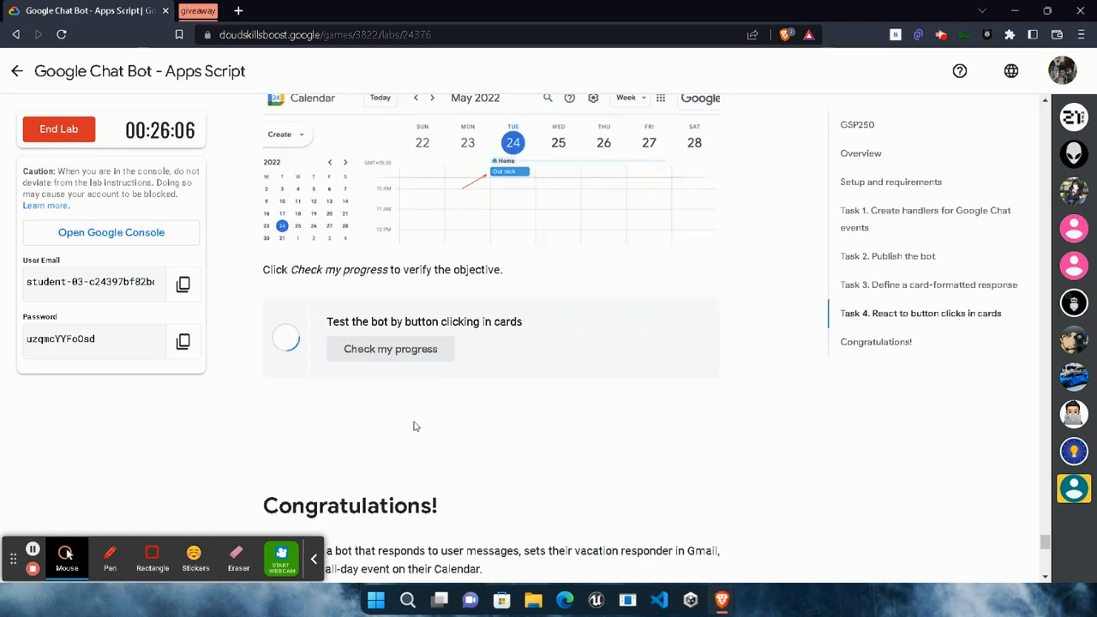
left_click(400, 354)
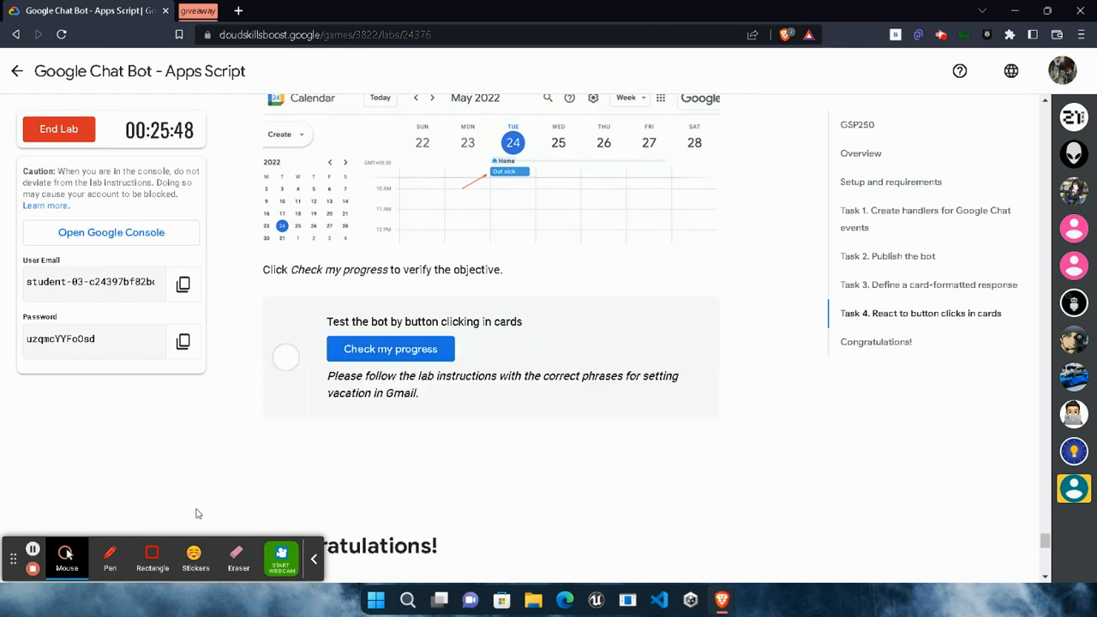
Back in the Attendance Bot chat, set the vacation in Gmail and block out the day in Calendar again from the card.
mouse_move(722, 600)
left_click(526, 514)
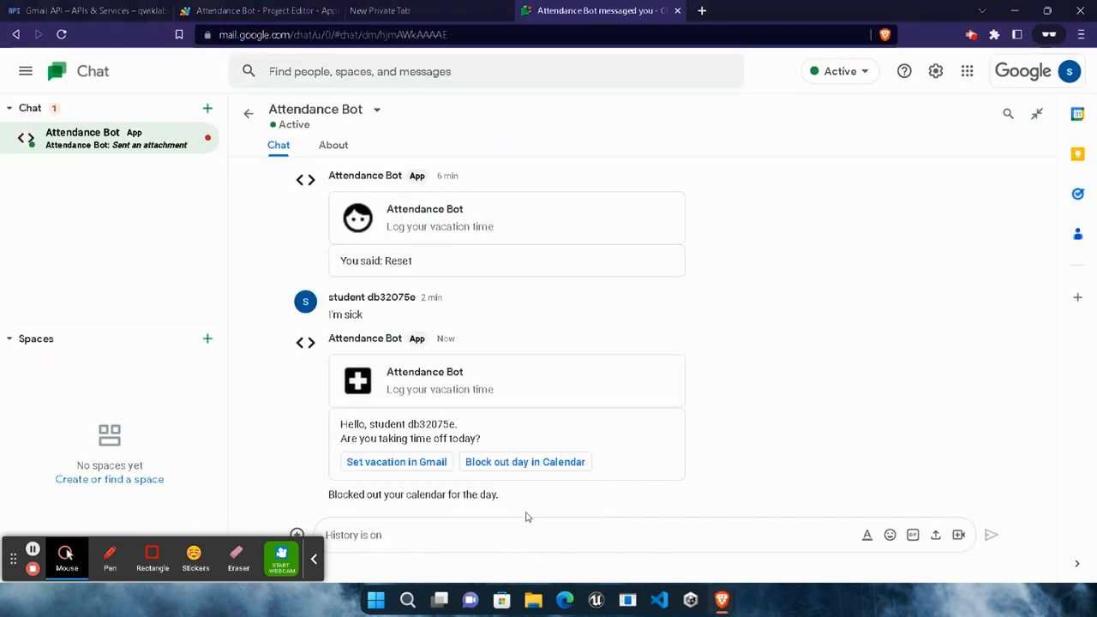
left_click(374, 463)
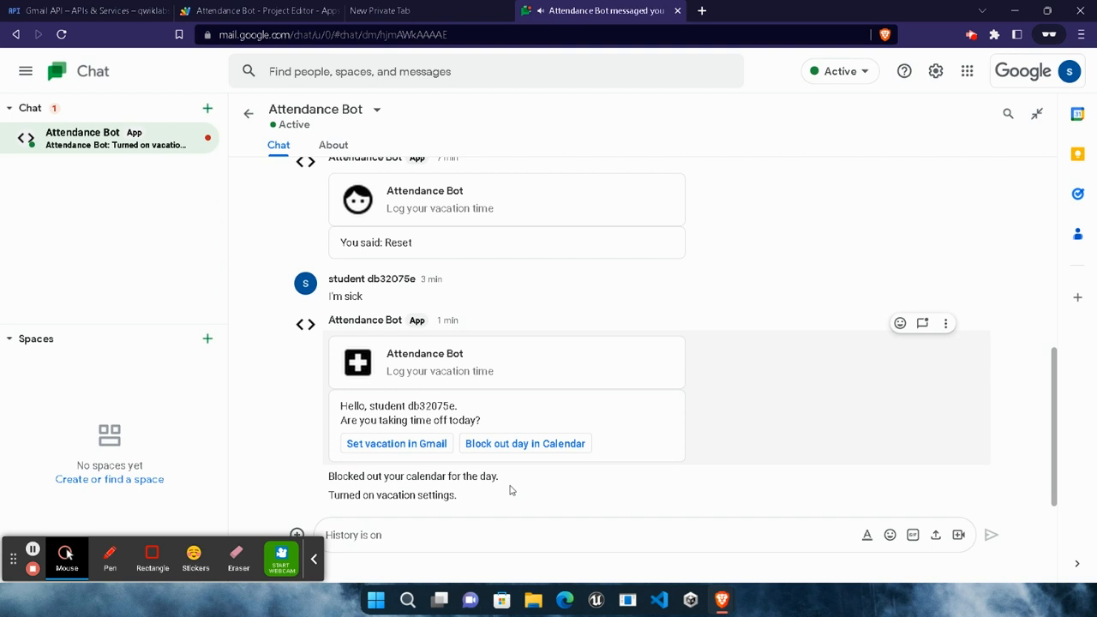
left_click(523, 444)
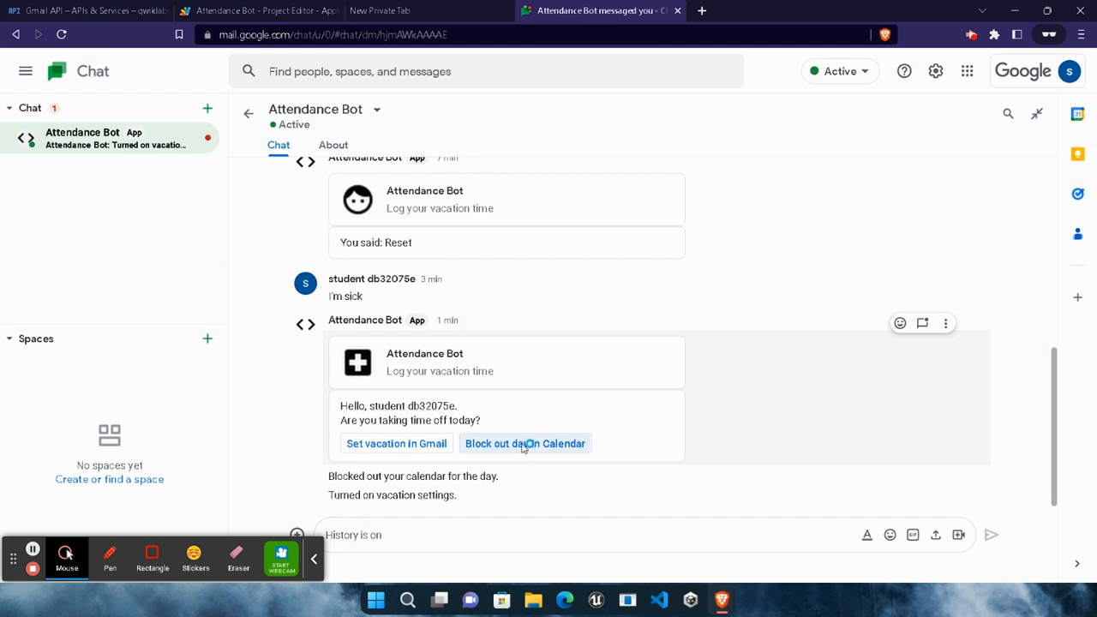
Return to the lab page and recheck the progress of the button-clicking test objective.
mouse_move(721, 600)
left_click(549, 506)
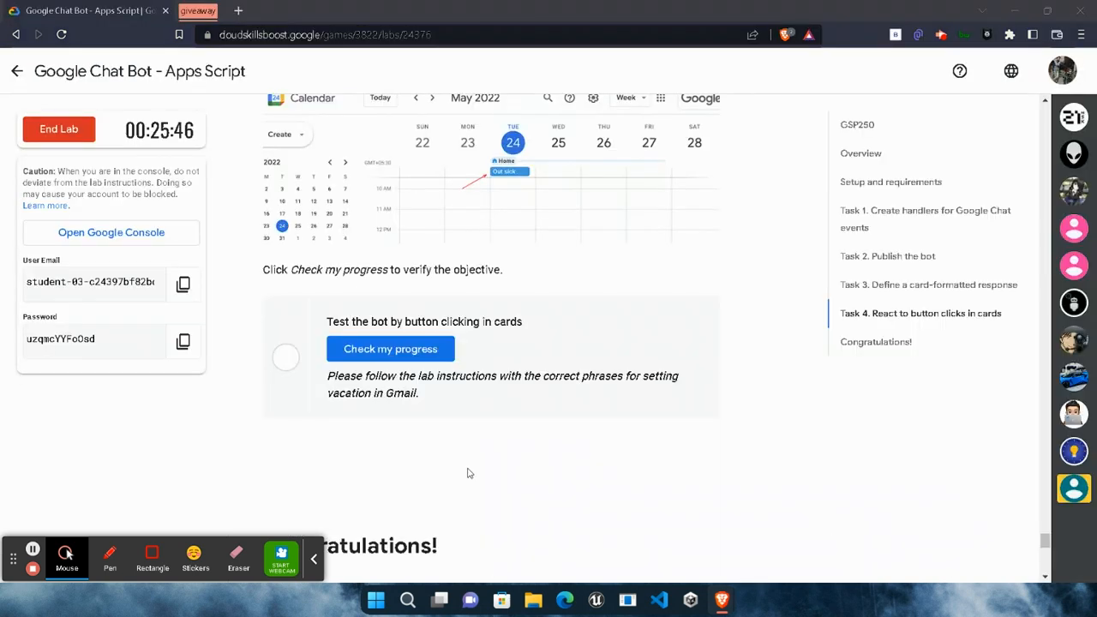
left_click(423, 357)
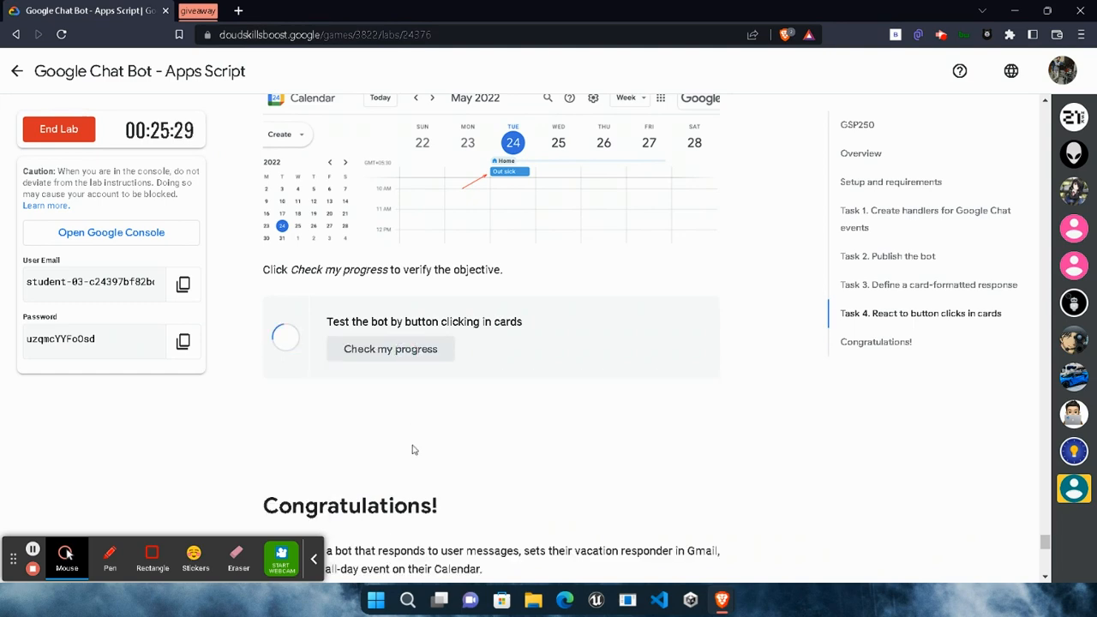
scroll(448, 480, "down", 2)
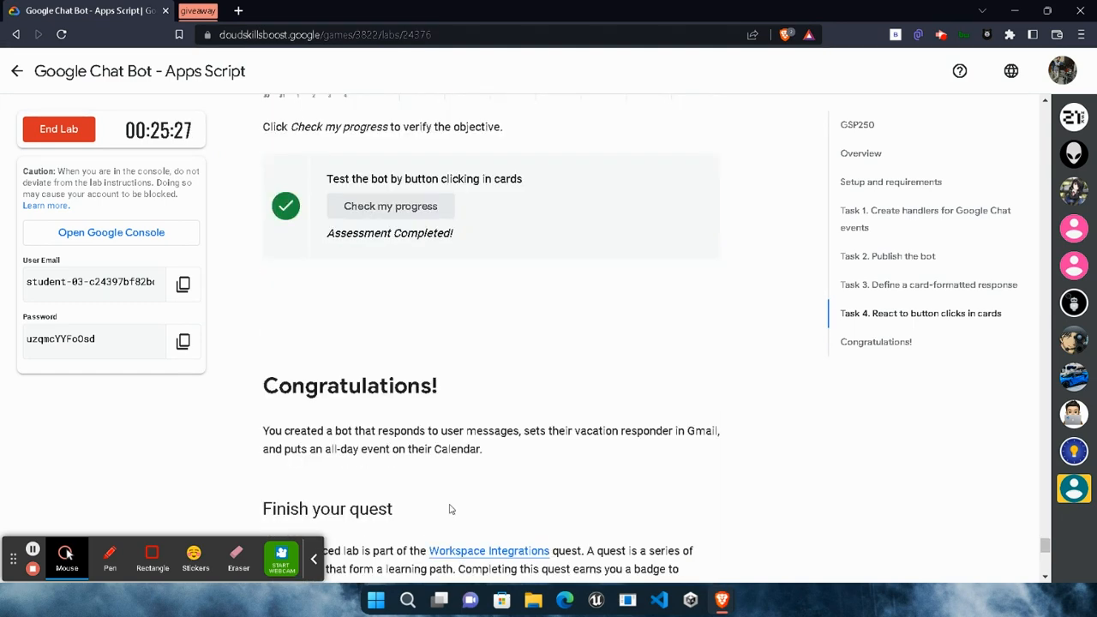
End the Google Chat Bot - Apps Script lab and submit a five-star satisfaction rating.
left_click_drag(251, 389, 487, 393)
left_click(76, 144)
left_click(690, 373)
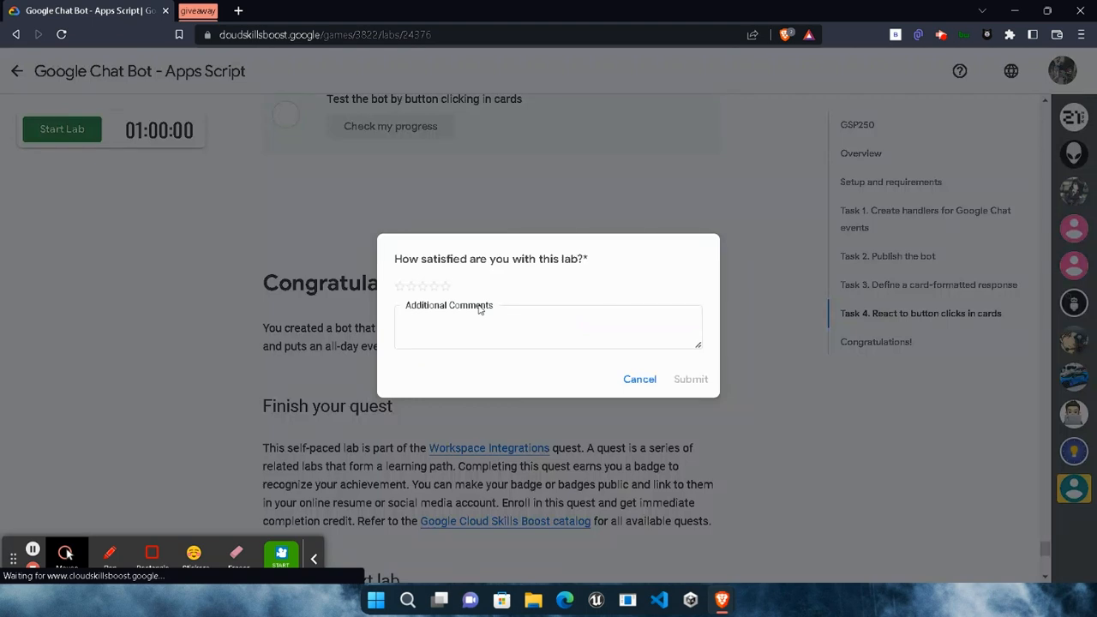
left_click(445, 287)
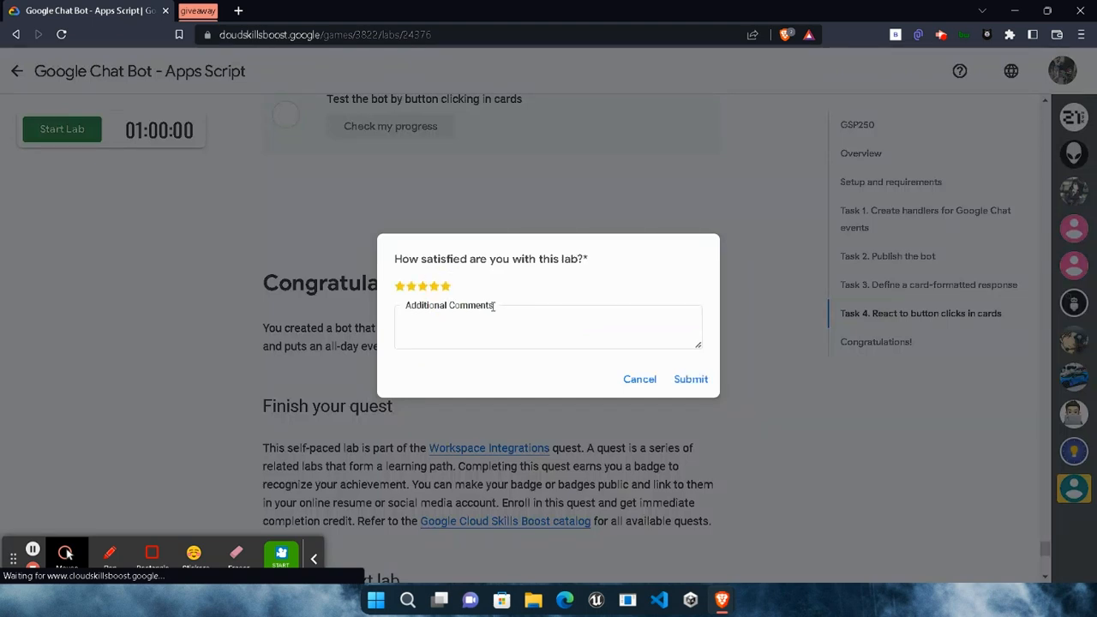
left_click(696, 386)
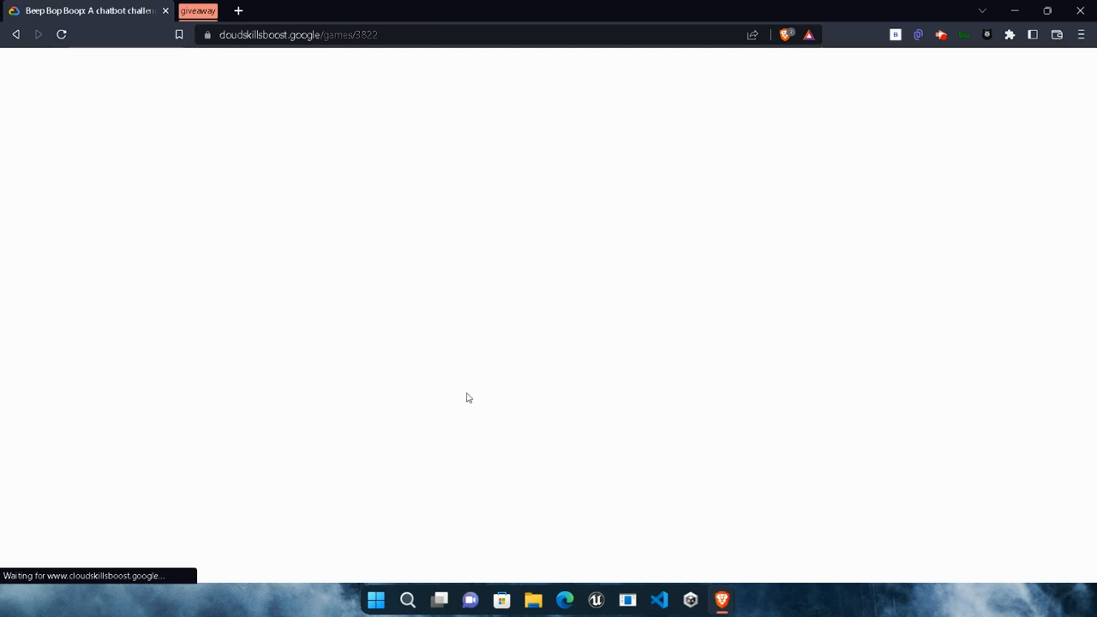
Expand the "Citizen Developer: Chatbot Edition" section on the Beep Bop Boop challenge page to check lab completion.
scroll(559, 466, "down", 20)
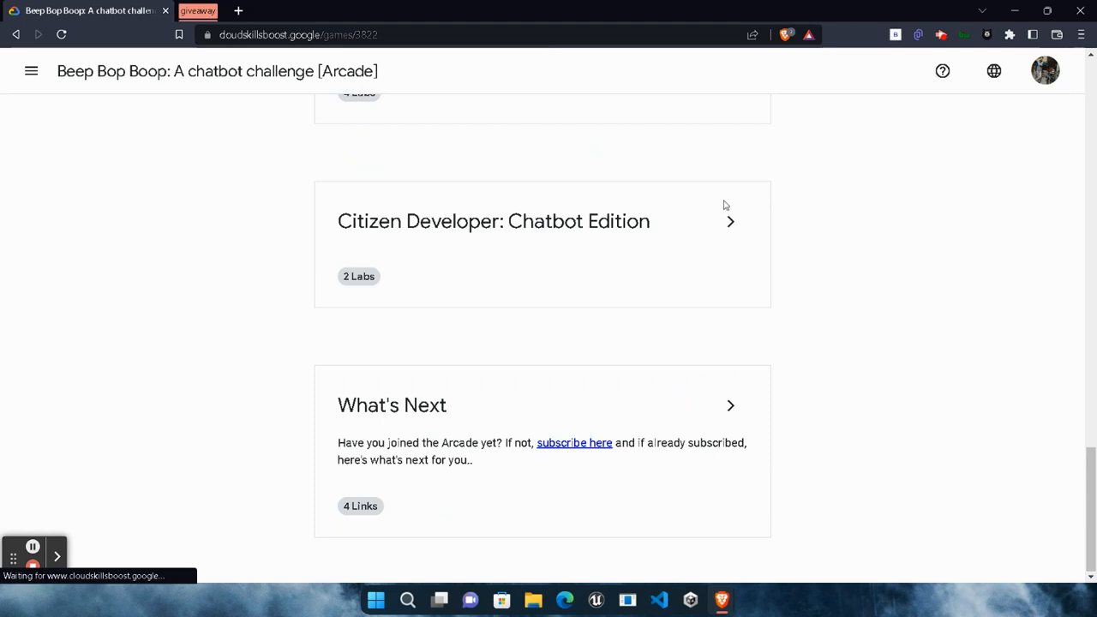
left_click(729, 225)
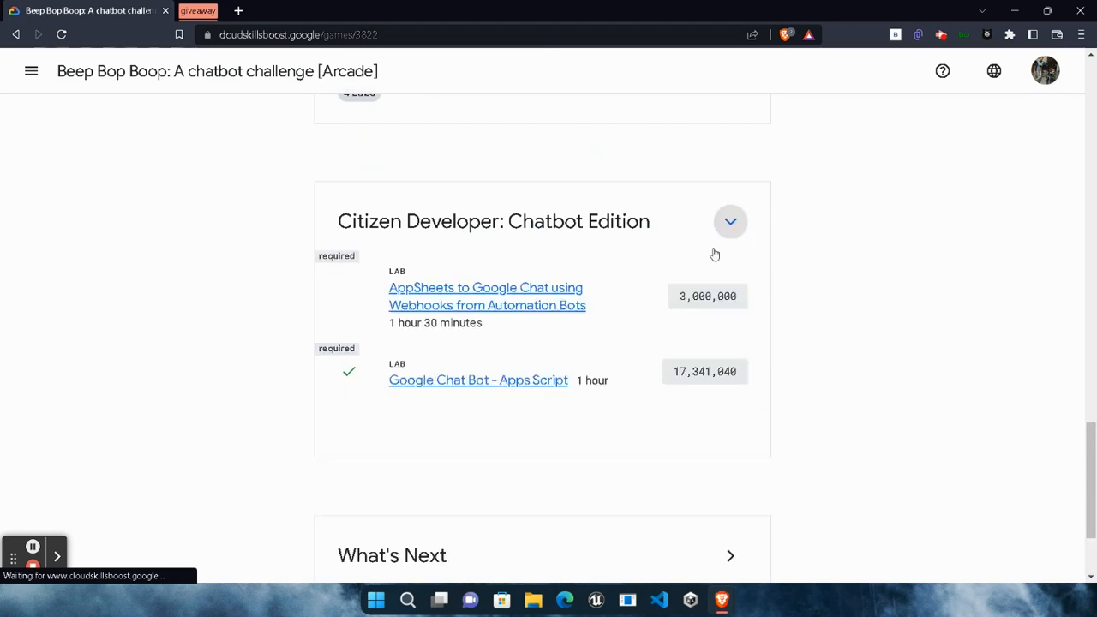